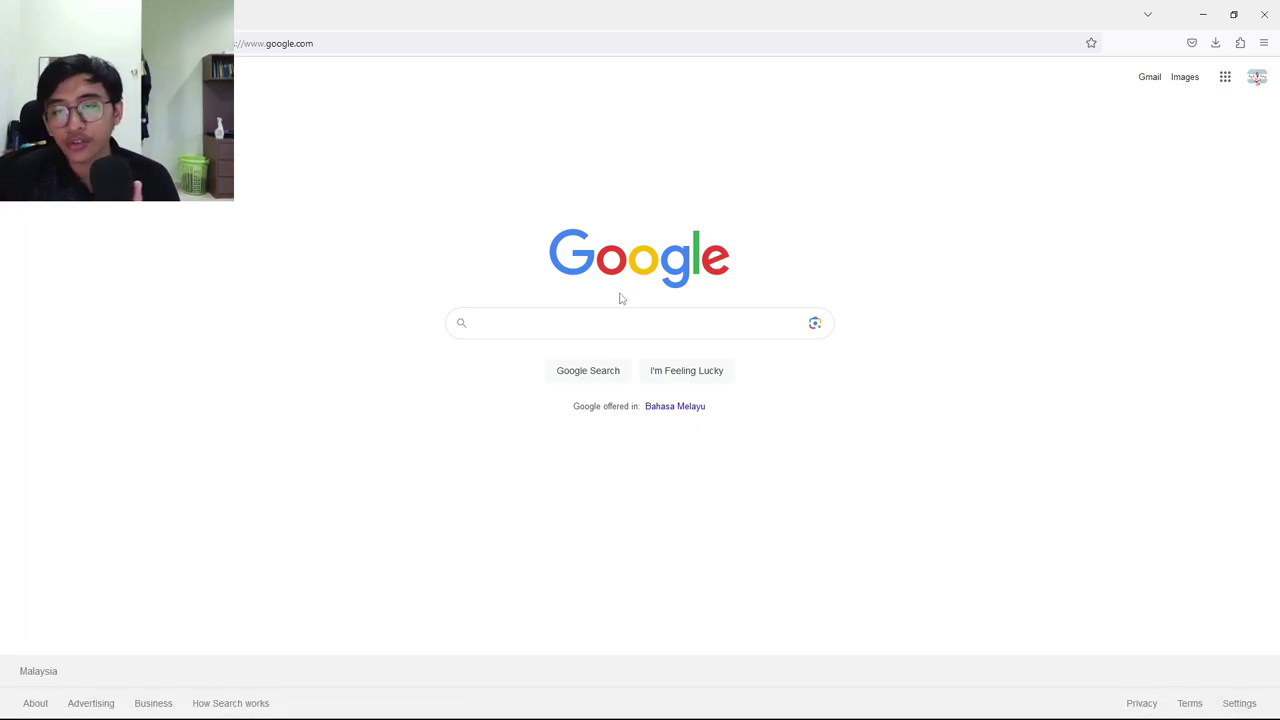
- Search Google for 'canva' and open the Canva website from the results
left_click(618, 325)
type("c")
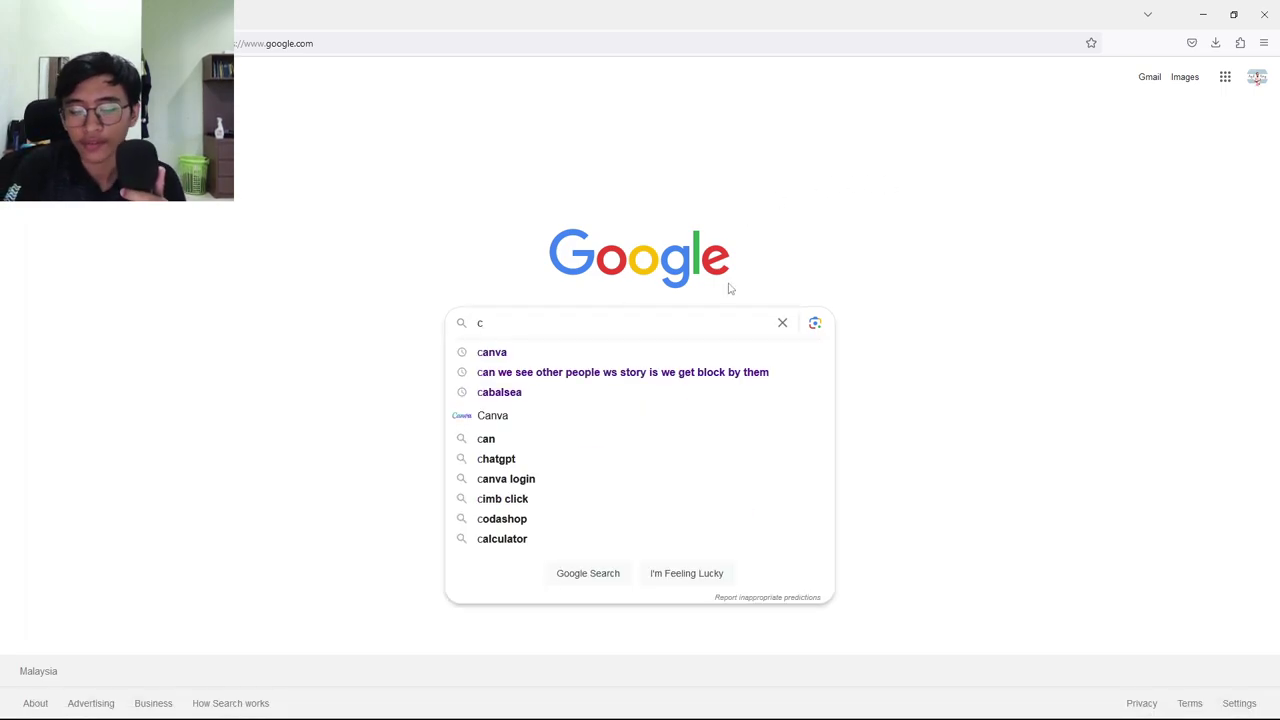
type("anva")
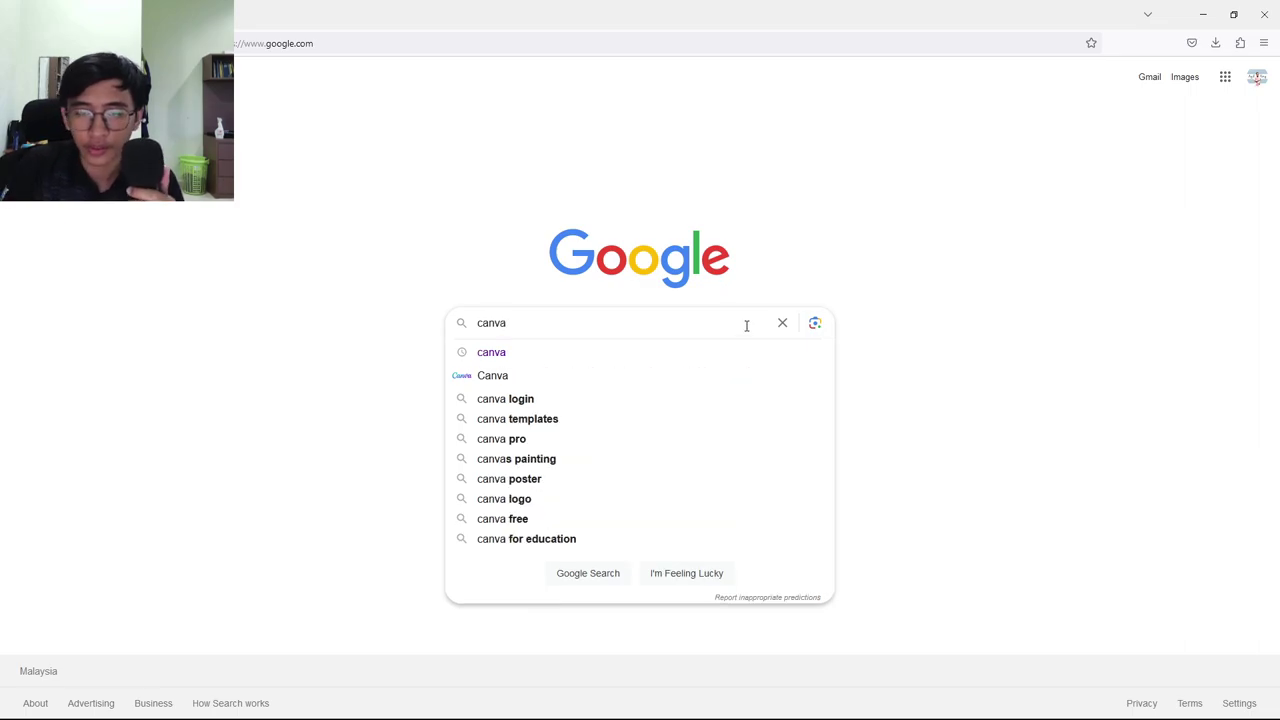
left_click(686, 353)
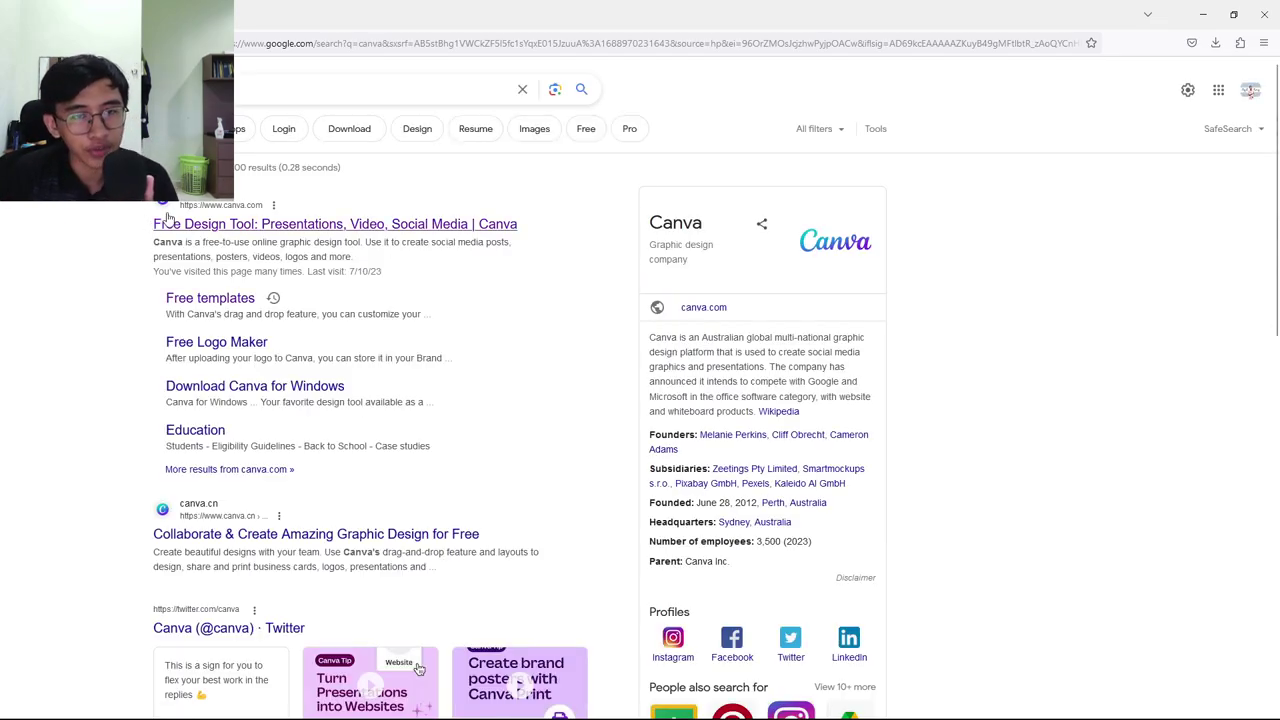
left_click(168, 222)
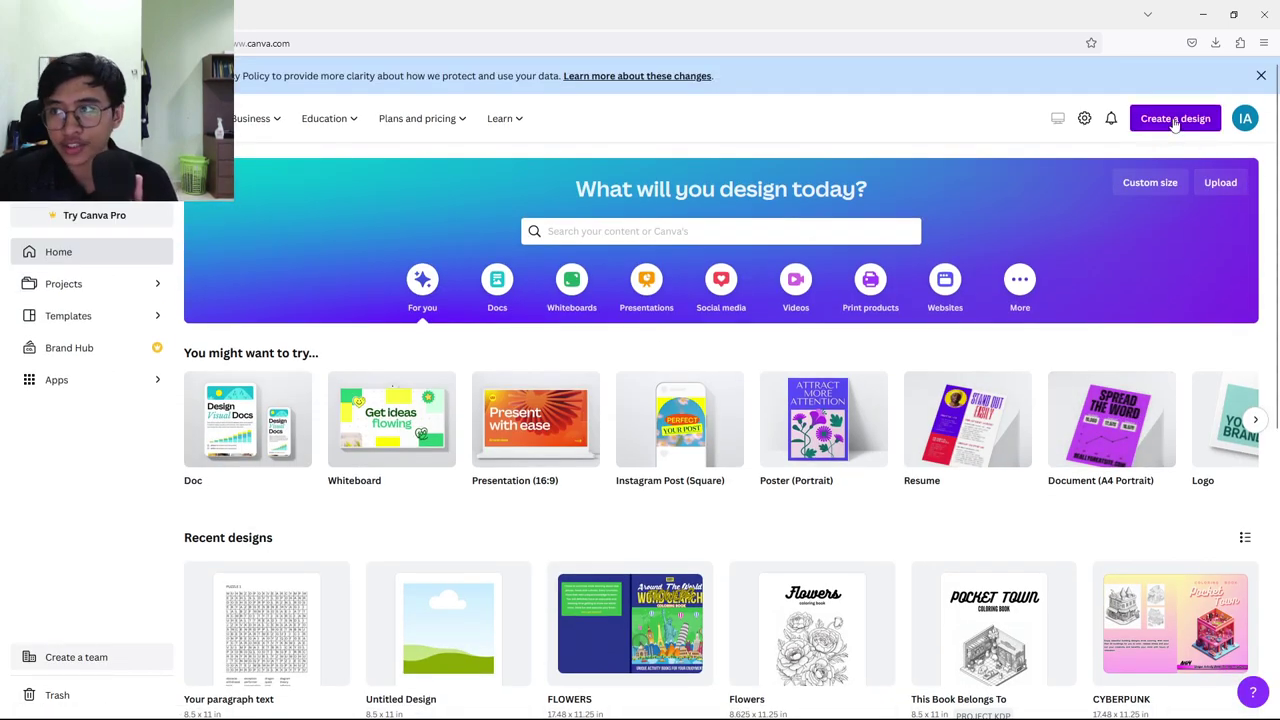
- Create a custom-size blank design, 8.5 in wide by 11 in high
left_click(1170, 124)
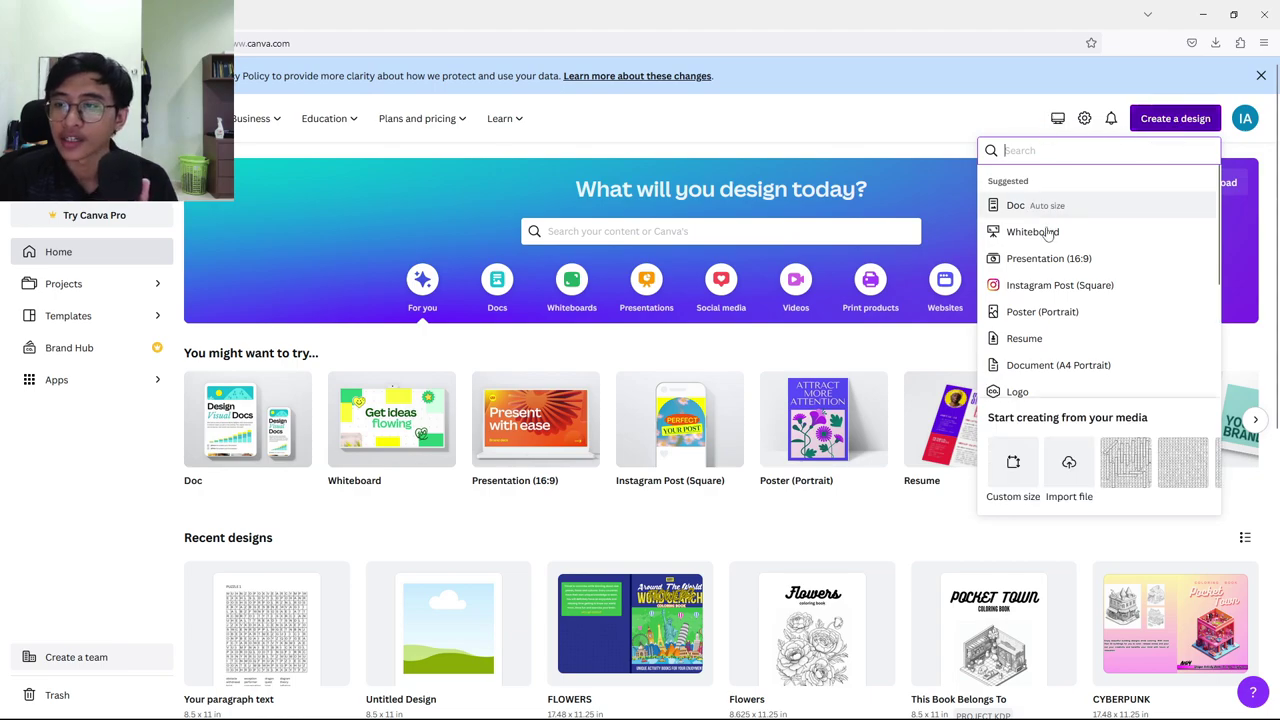
left_click(1010, 478)
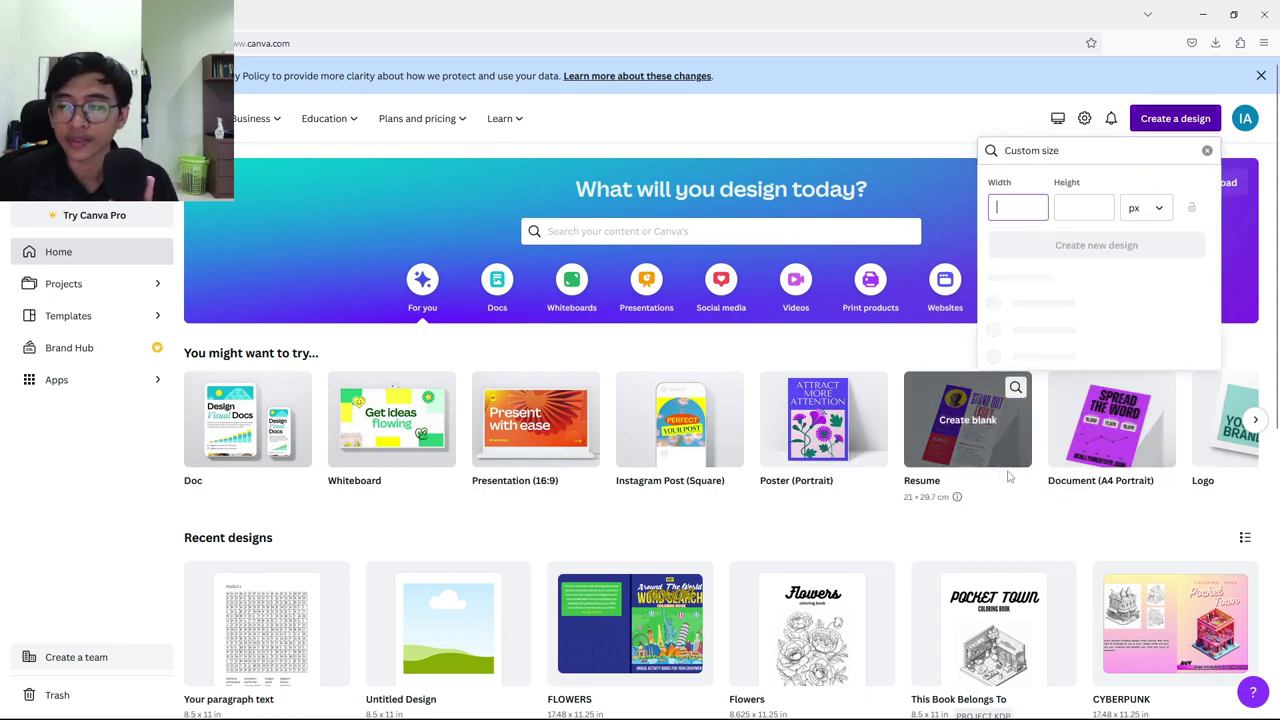
left_click(1141, 210)
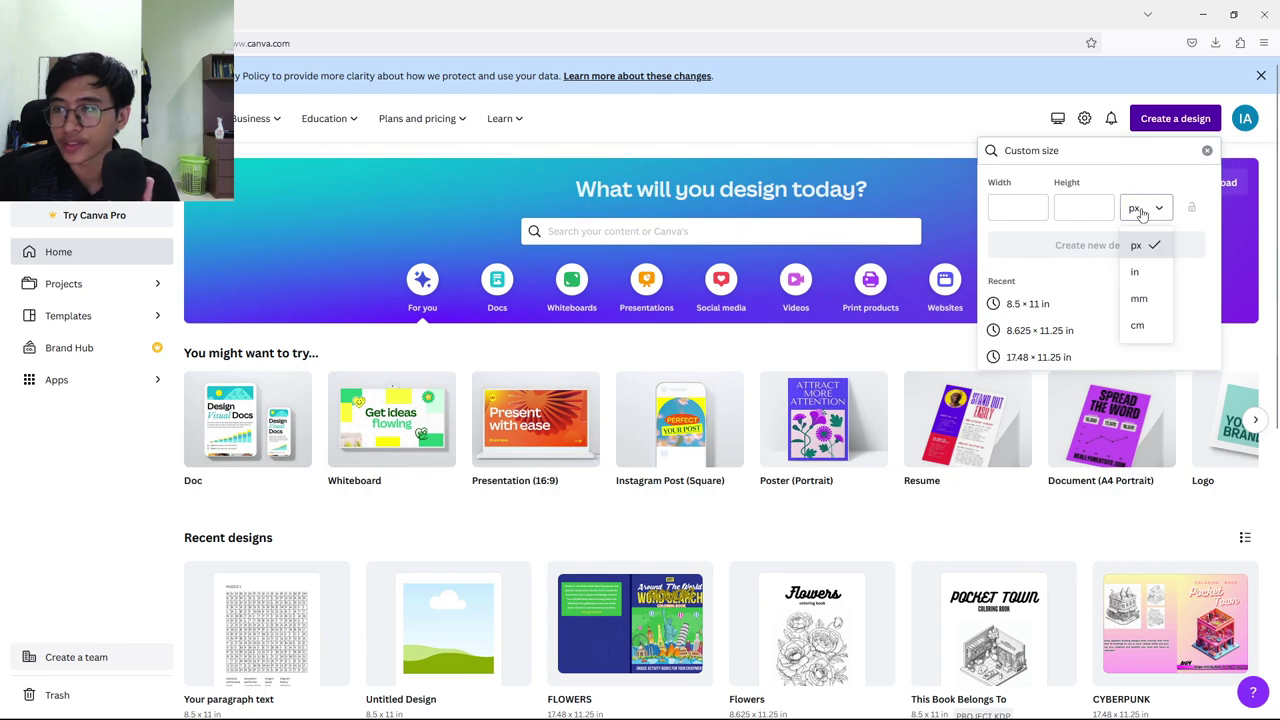
left_click(1143, 272)
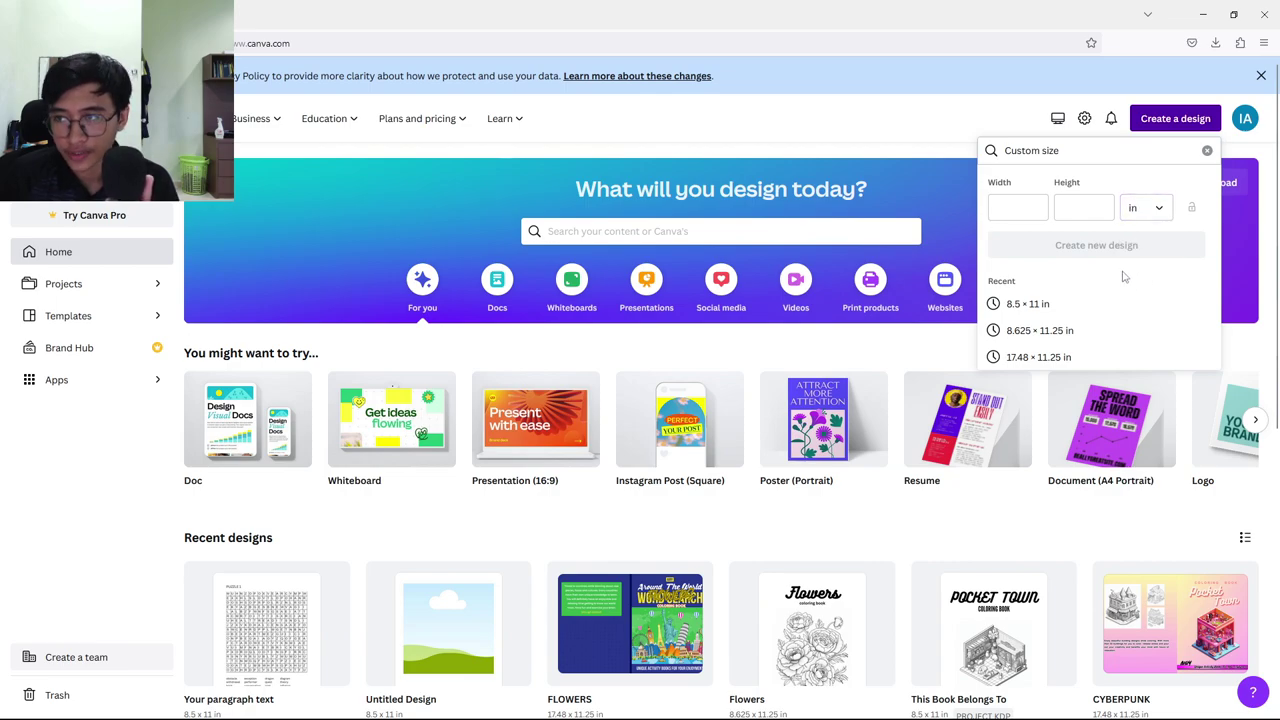
left_click(1038, 209)
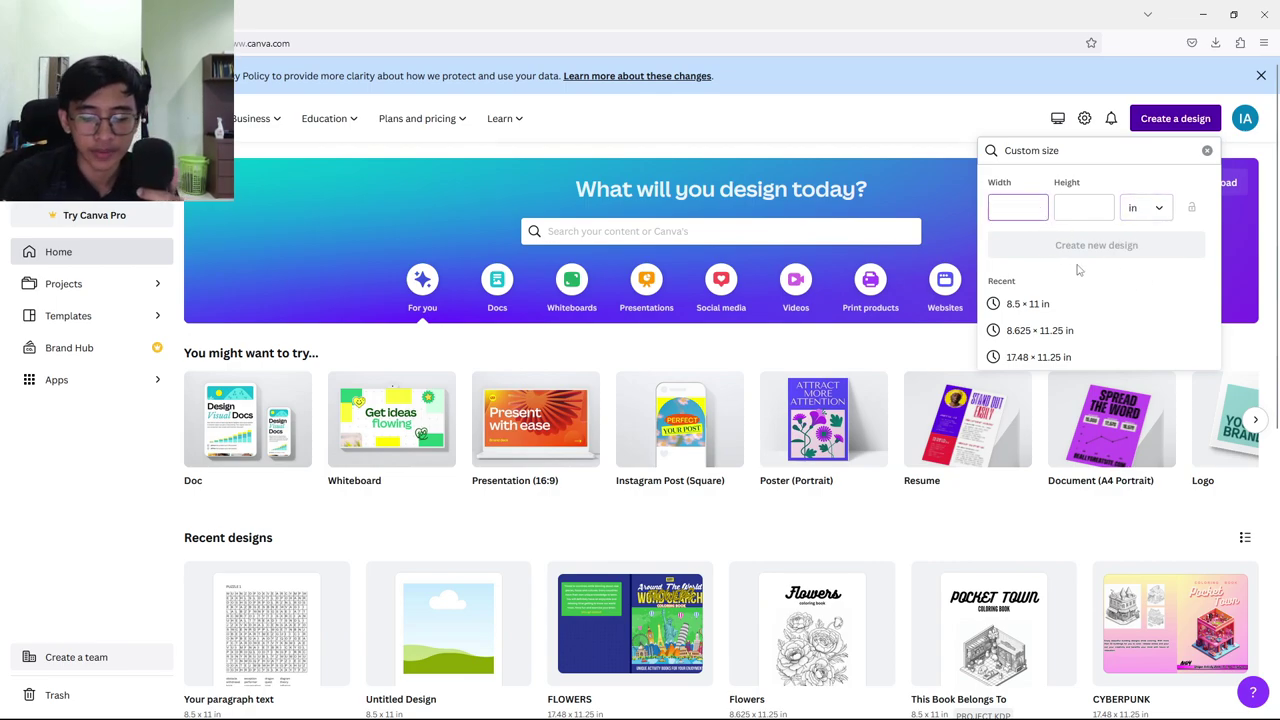
type("8.5")
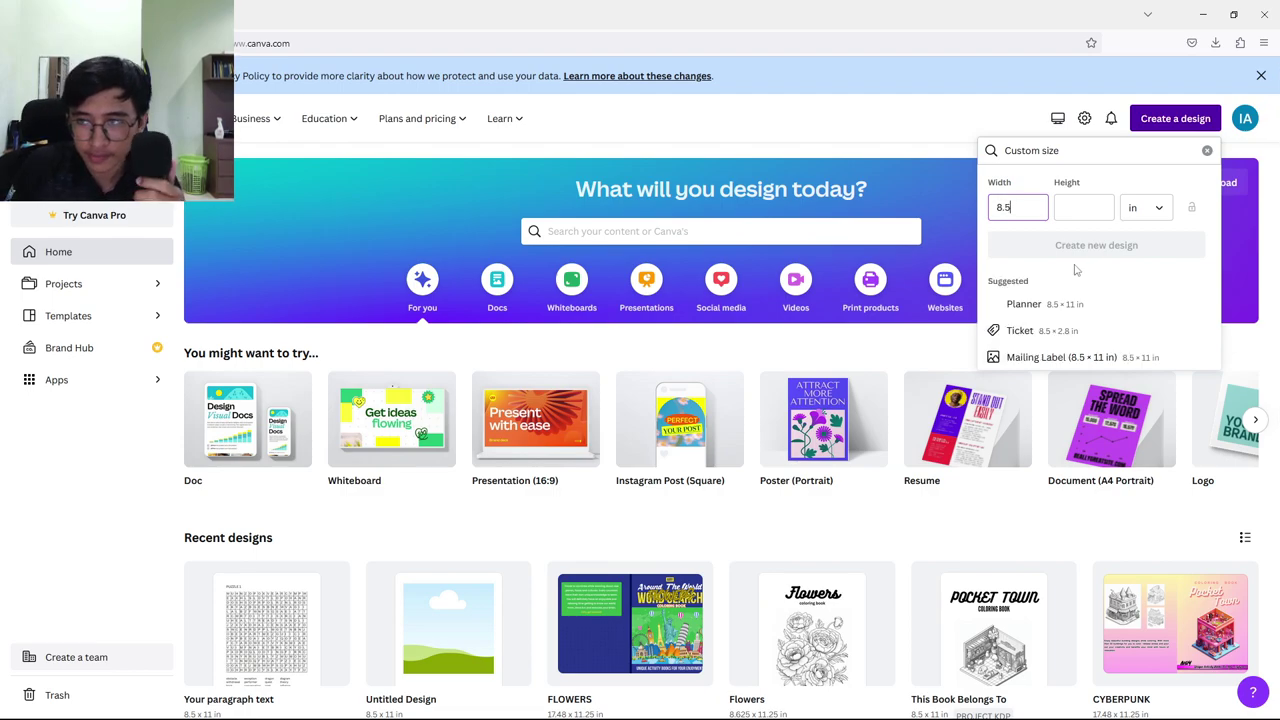
left_click(1085, 207)
type("11")
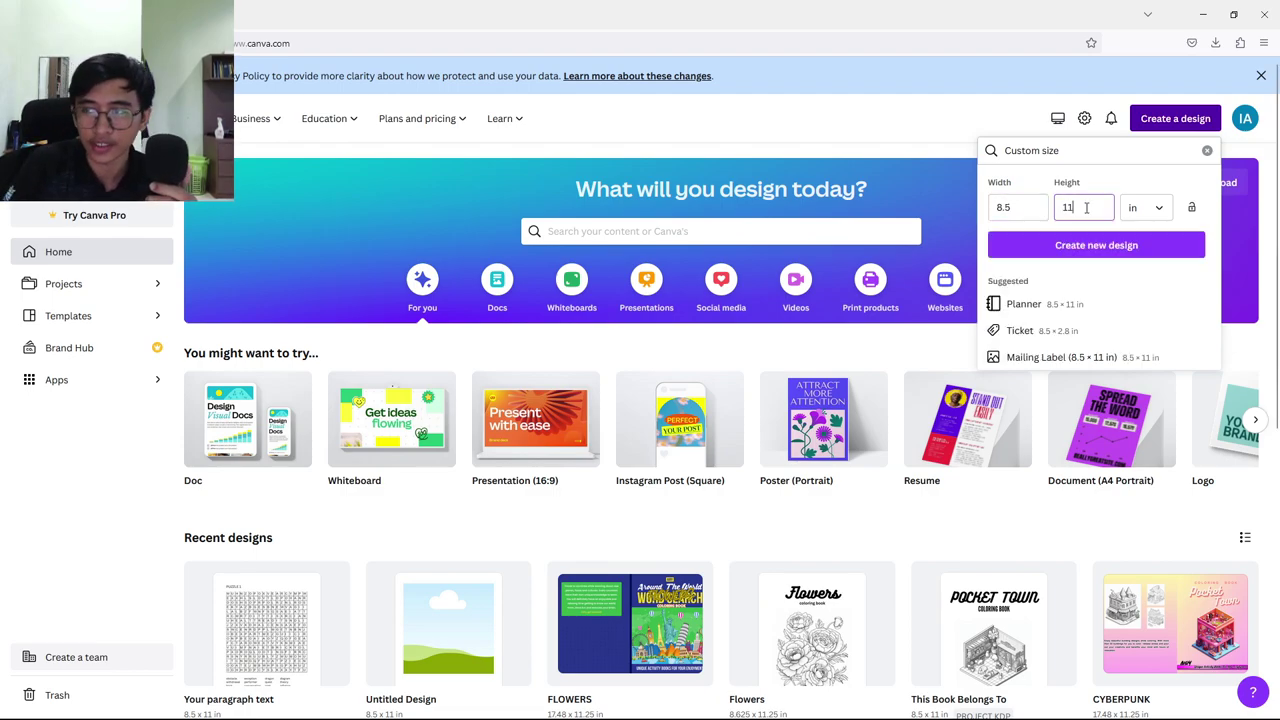
left_click(1118, 247)
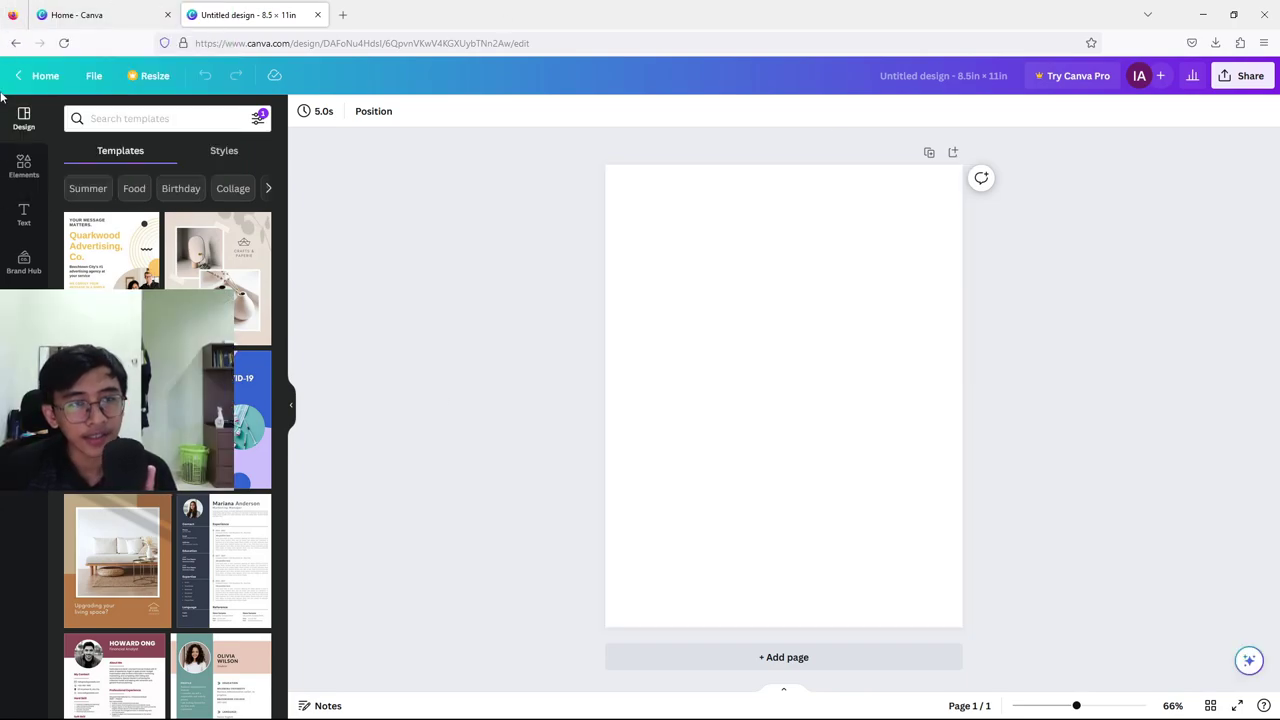
- Search Elements for 'frames' and show all frame results
left_click(26, 168)
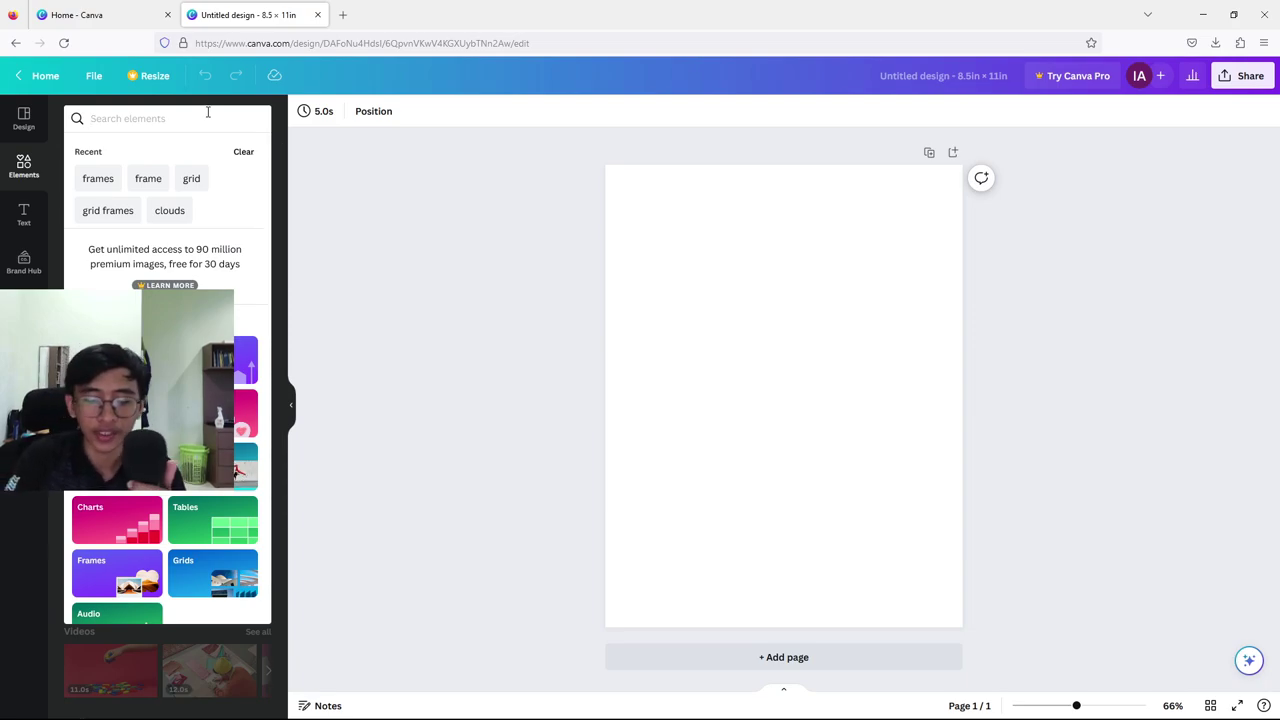
left_click(208, 118)
type("frames")
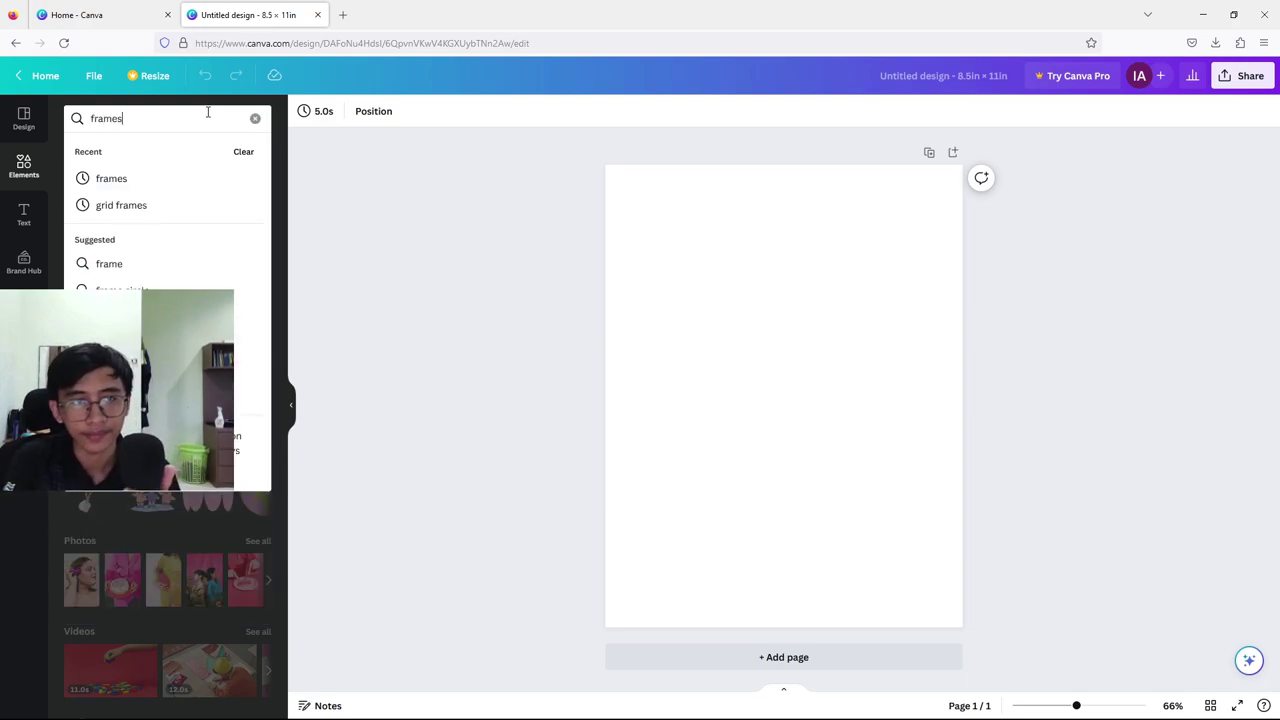
left_click(157, 180)
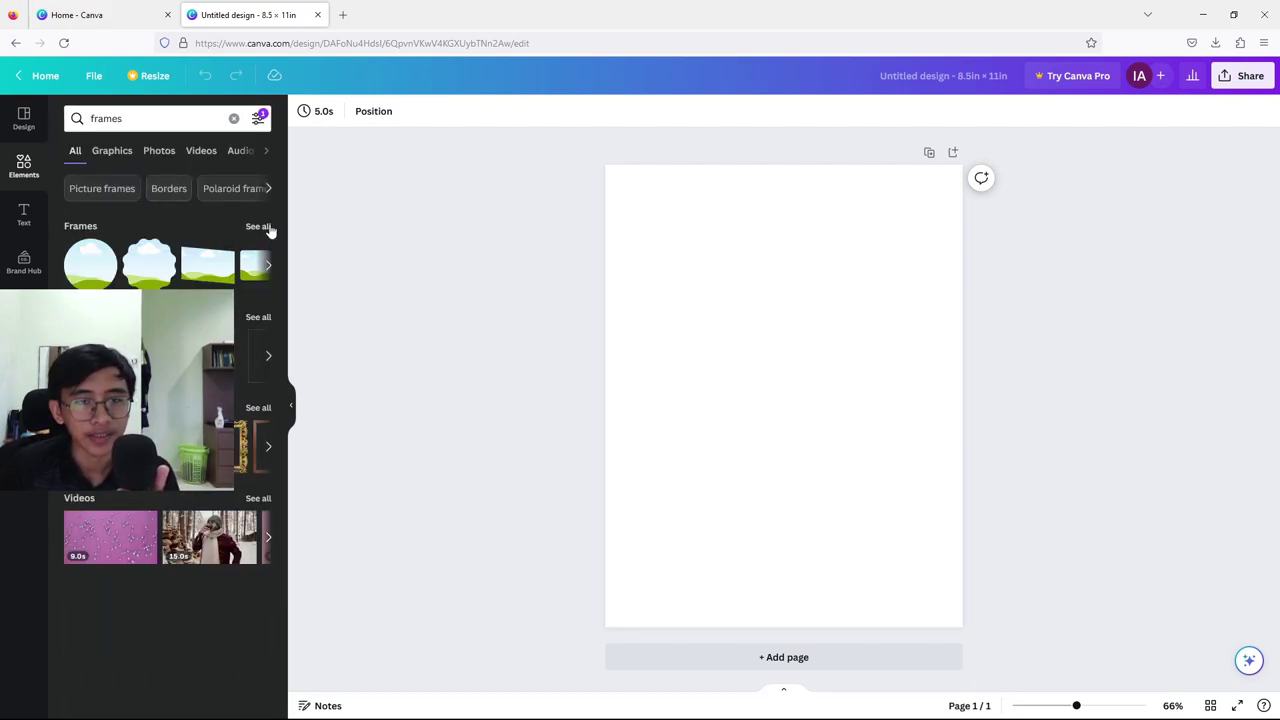
left_click(258, 226)
scroll(236, 345, "down", 1)
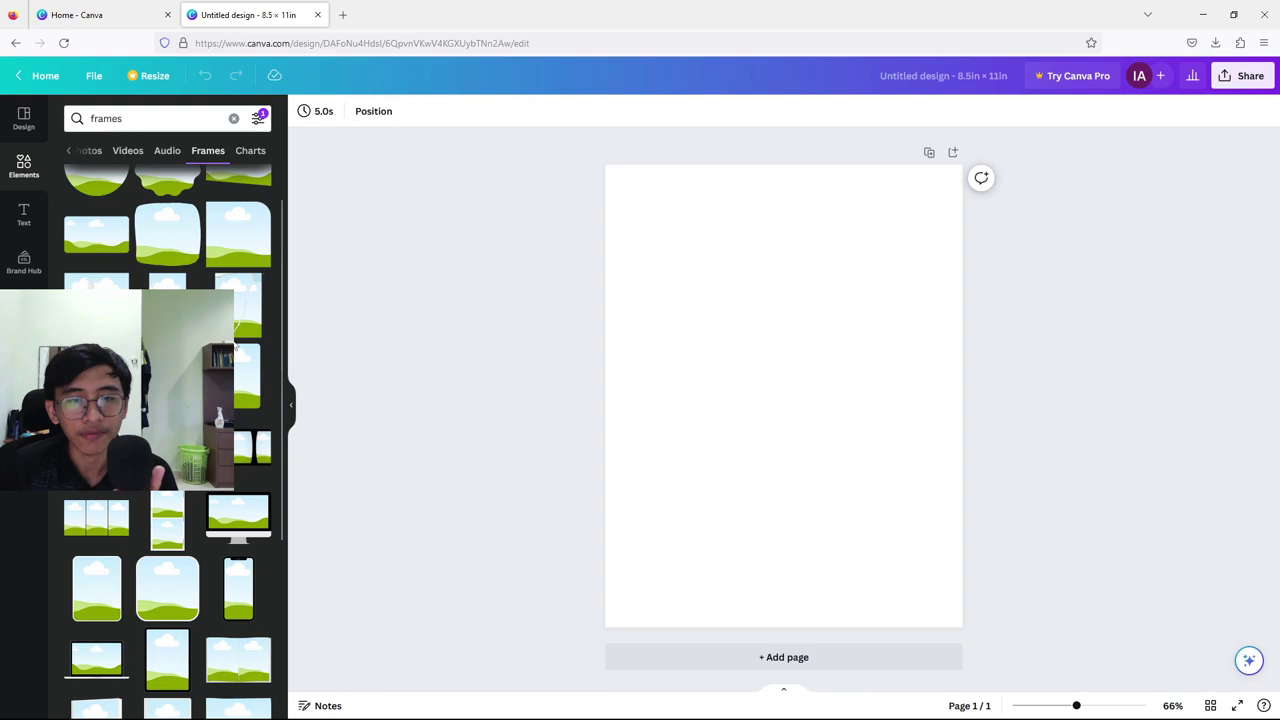
scroll(236, 345, "down", 5)
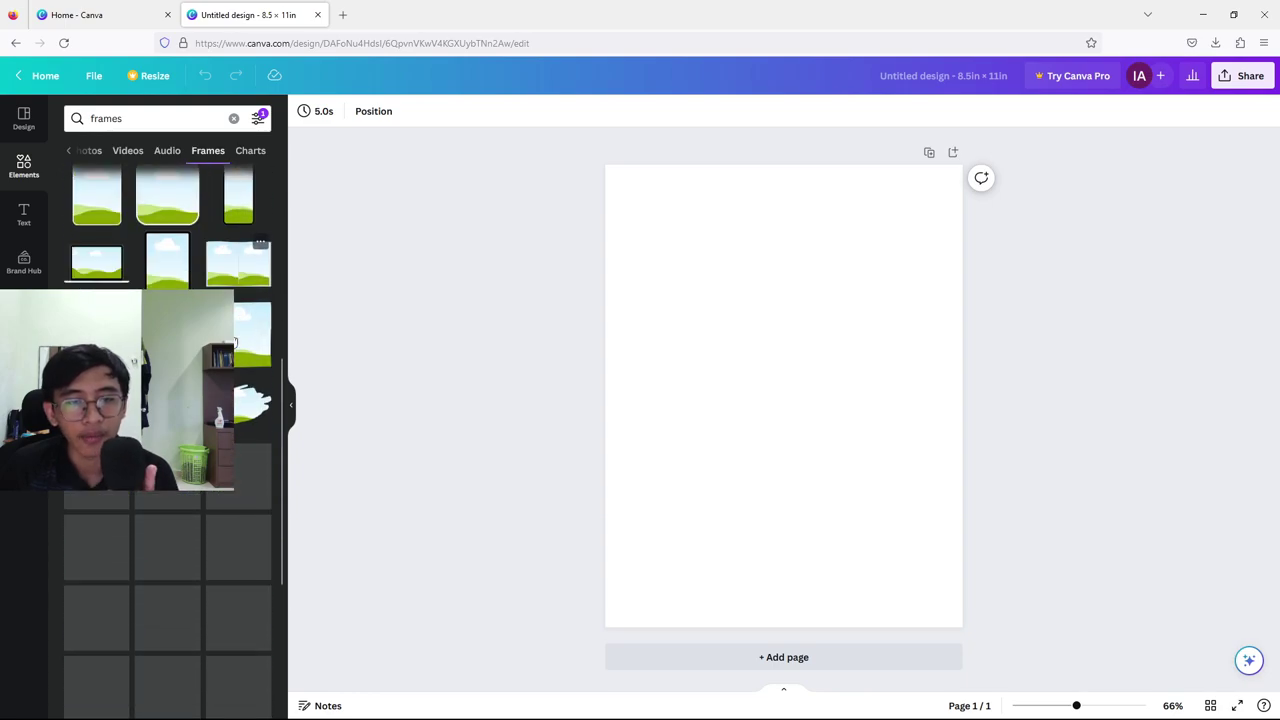
- Add a square landscape frame, move it to the page top and enlarge it
left_click(238, 225)
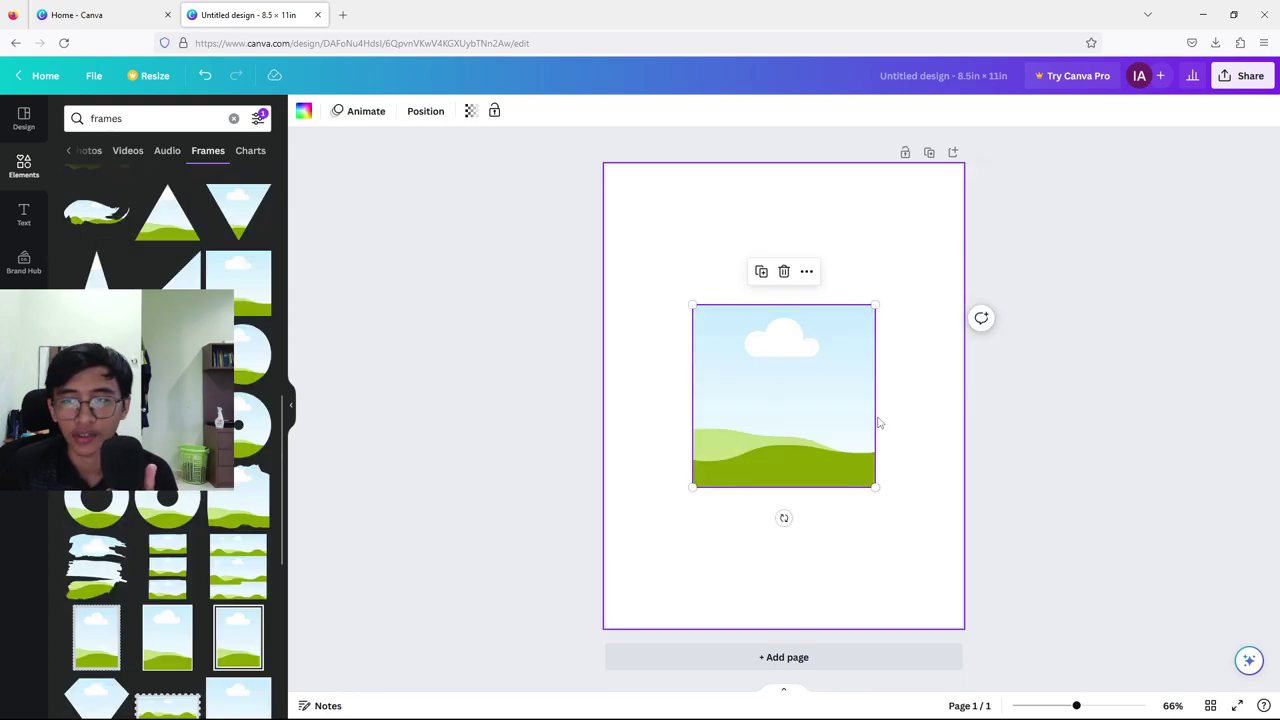
left_click_drag(777, 390, 740, 312)
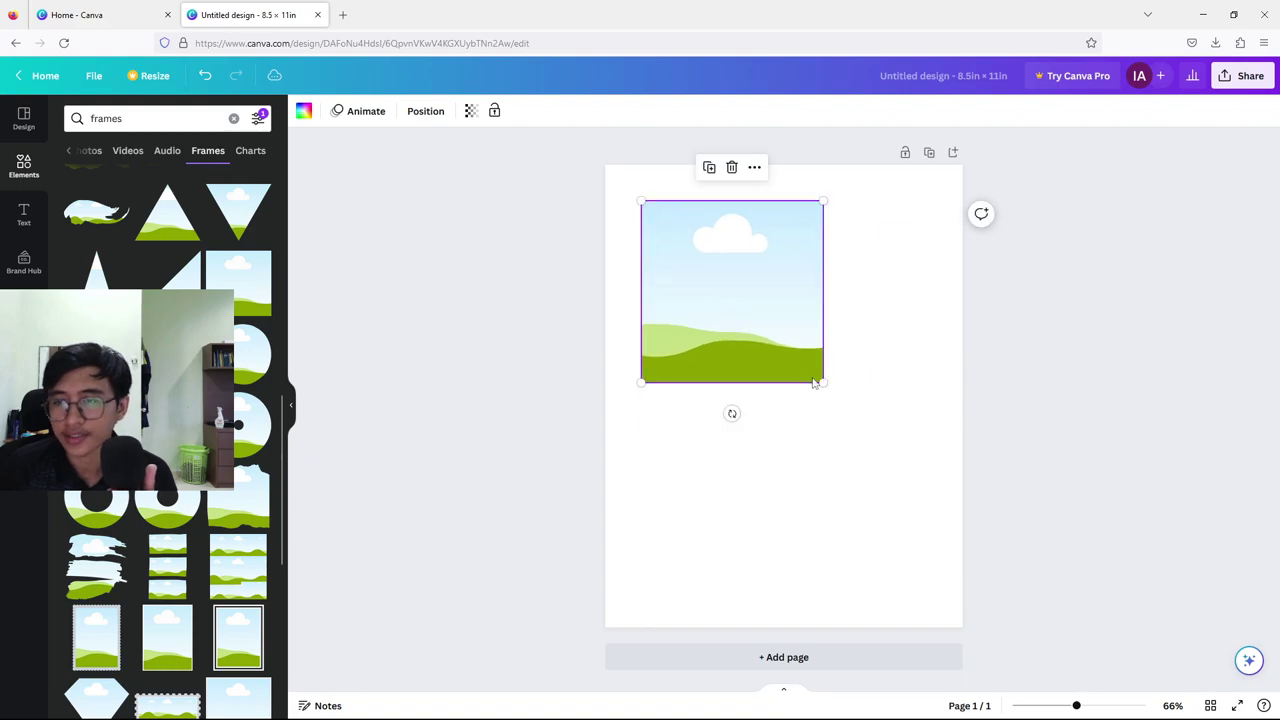
left_click_drag(815, 383, 843, 440)
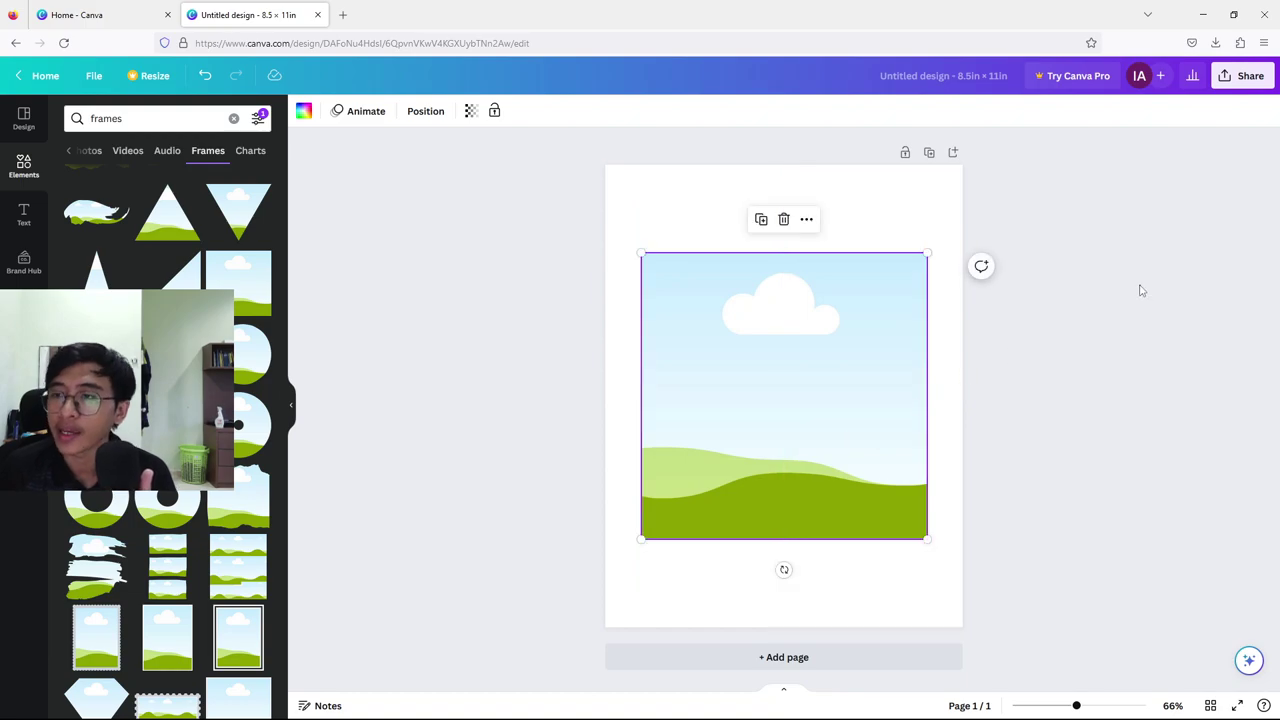
left_click(943, 309)
left_click(291, 404)
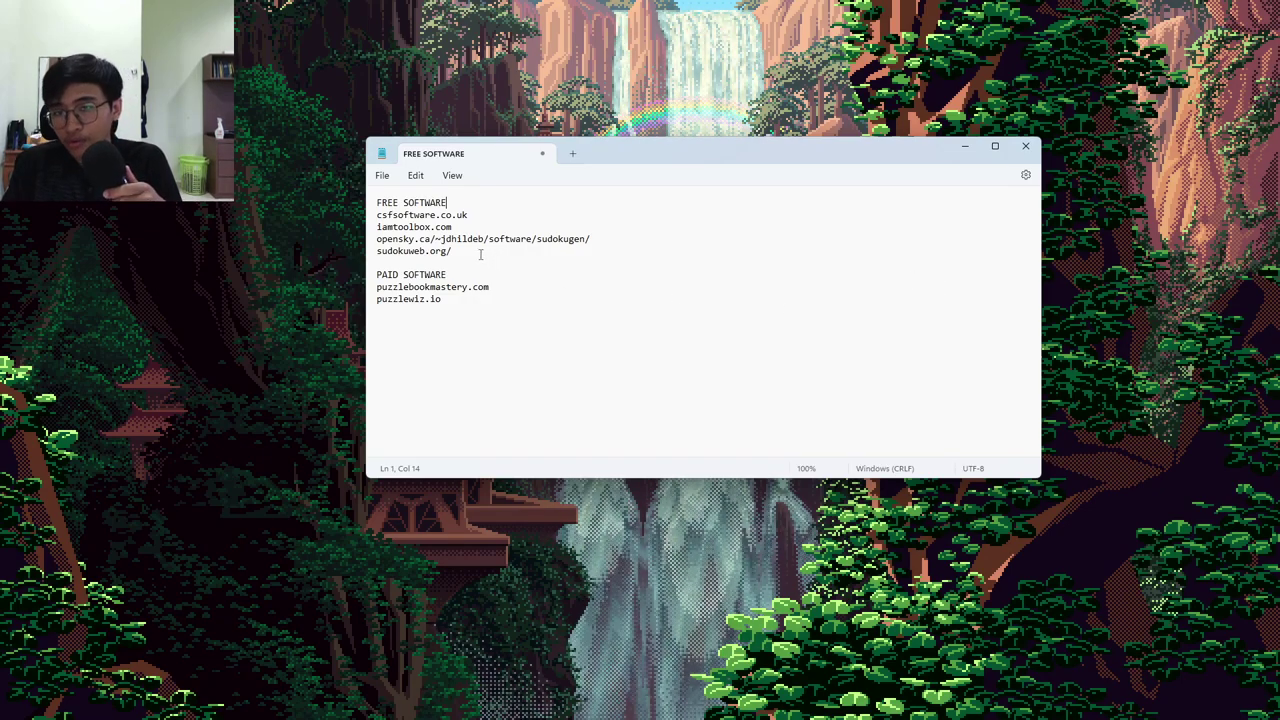
- Highlight the four free and two paid software addresses in the Notepad list
left_click_drag(481, 254, 373, 214)
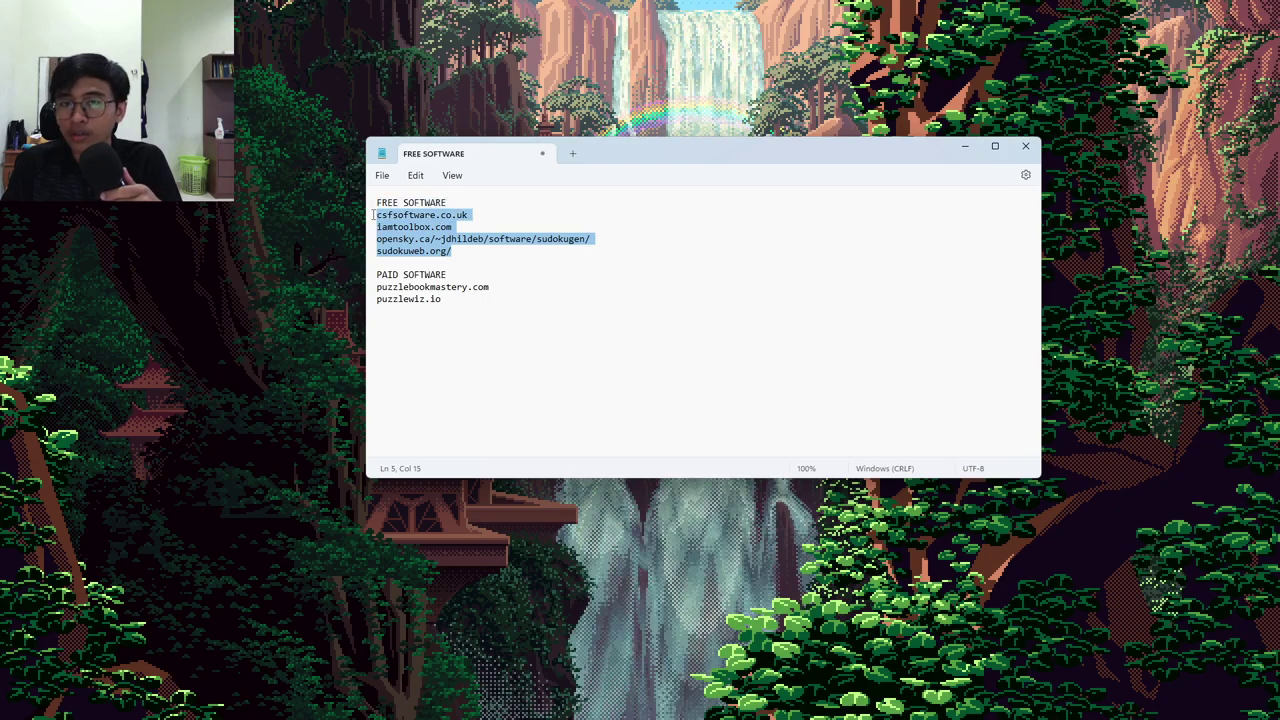
left_click(449, 306)
left_click_drag(445, 300, 377, 288)
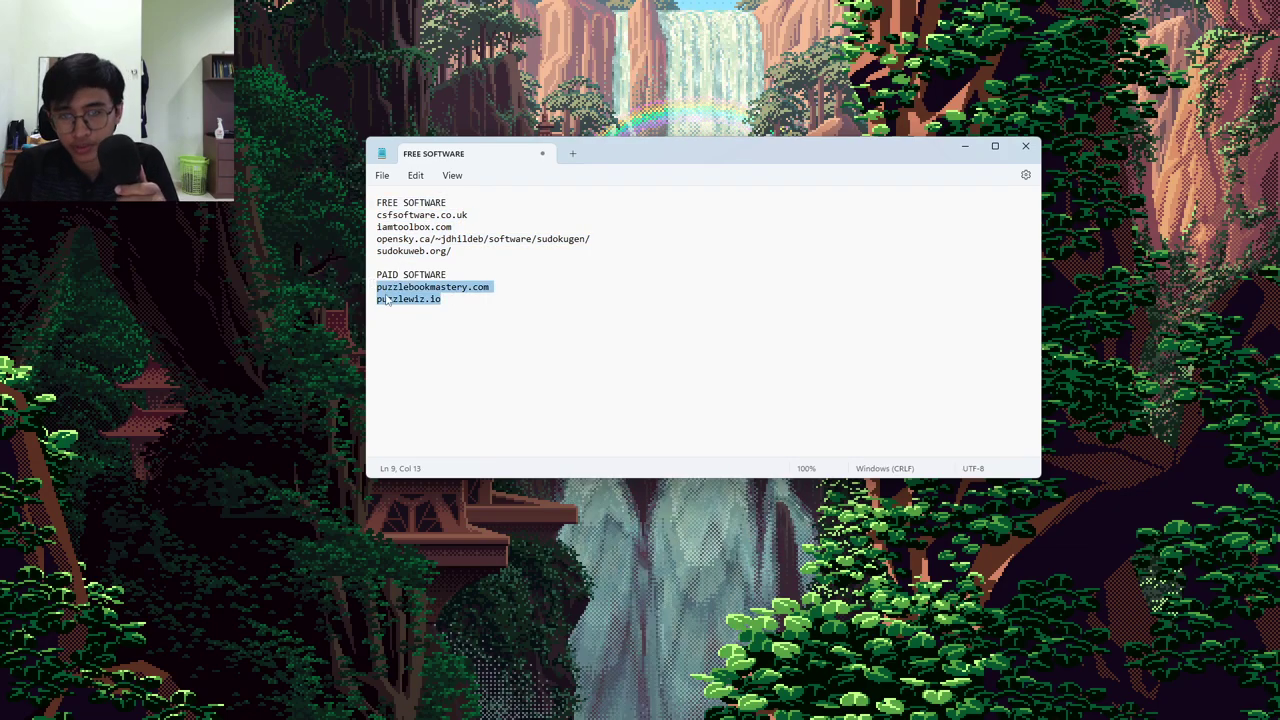
left_click(445, 300)
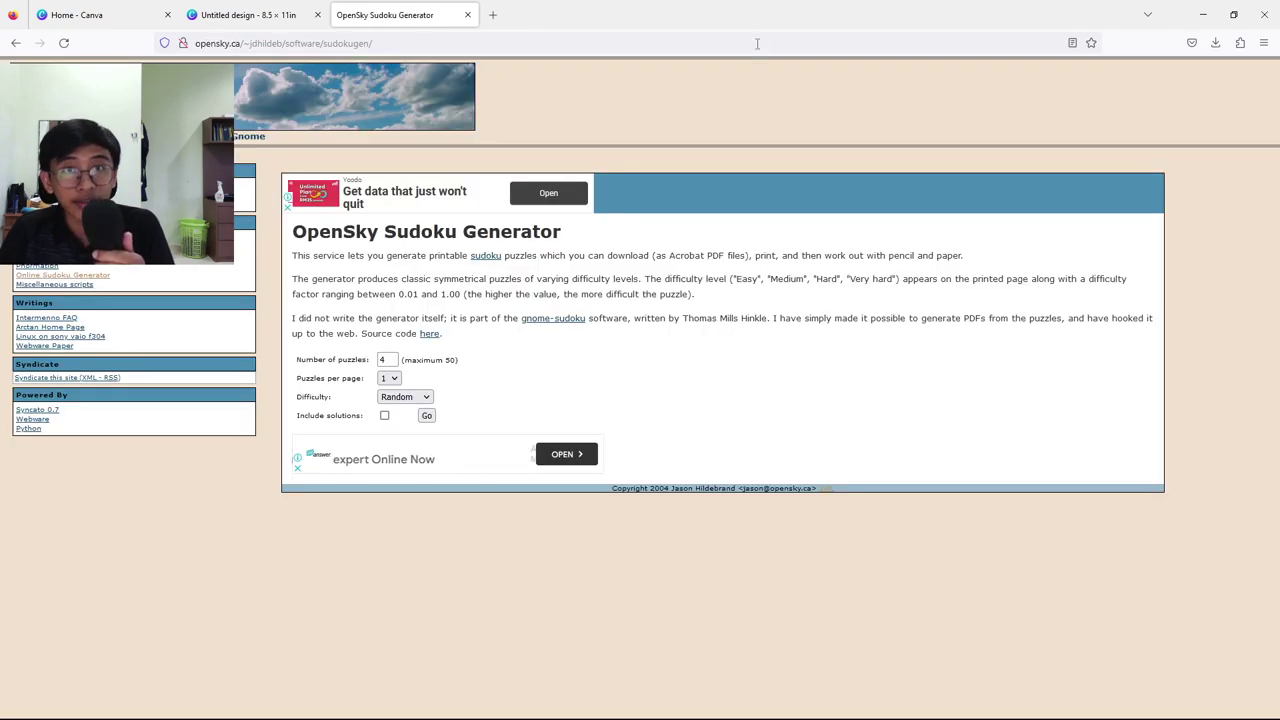
- Set the generator to 50 puzzles, keeping one puzzle per page and Random difficulty
left_click_drag(371, 44, 184, 44)
left_click(205, 446)
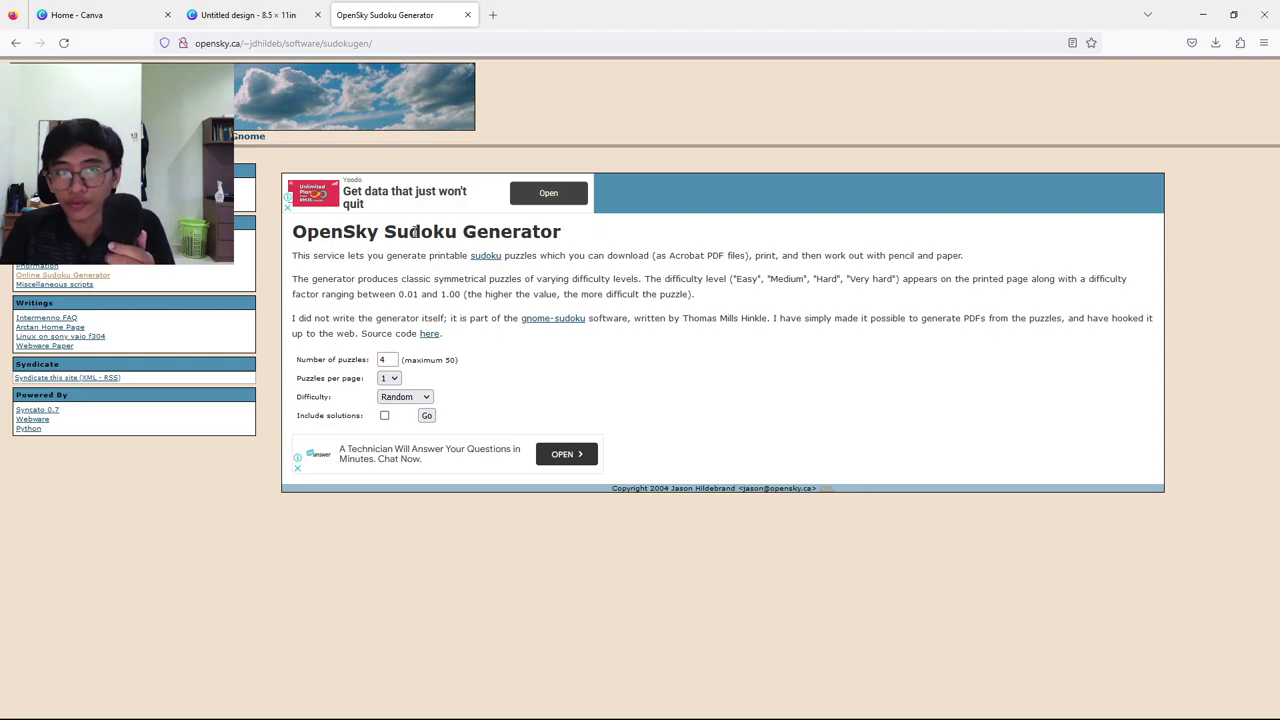
left_click(370, 358)
type("5")
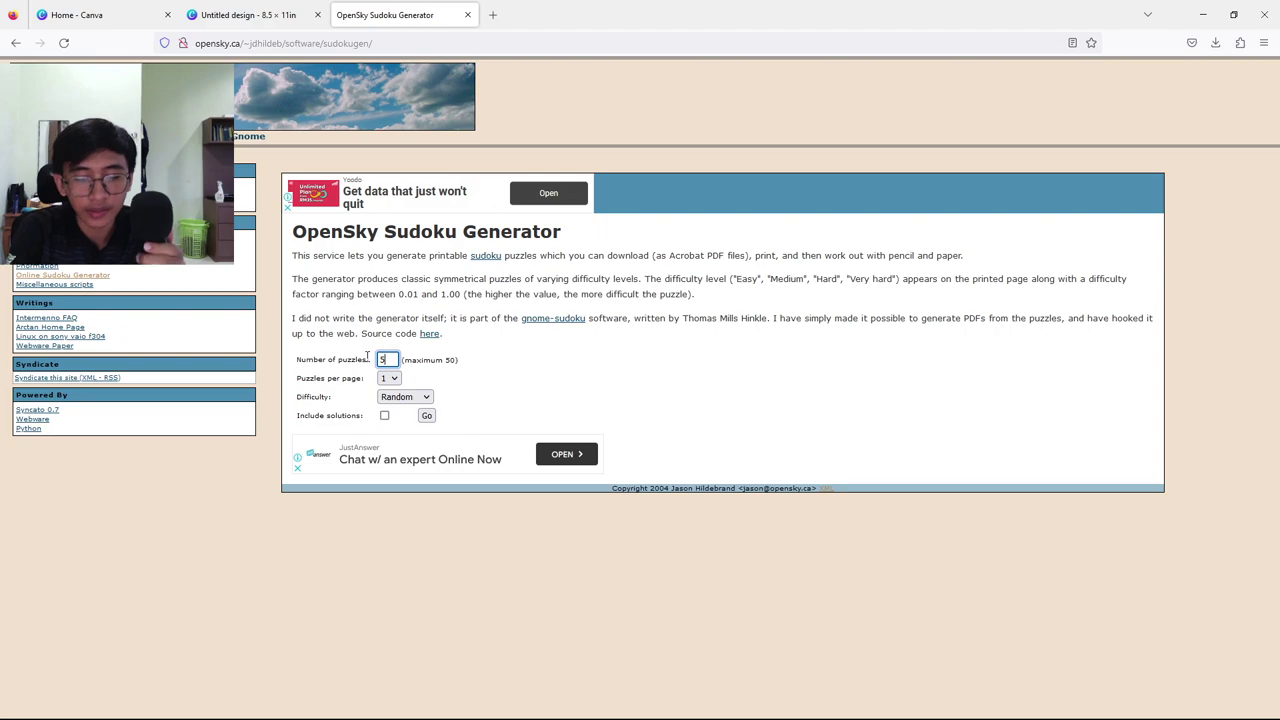
type("0")
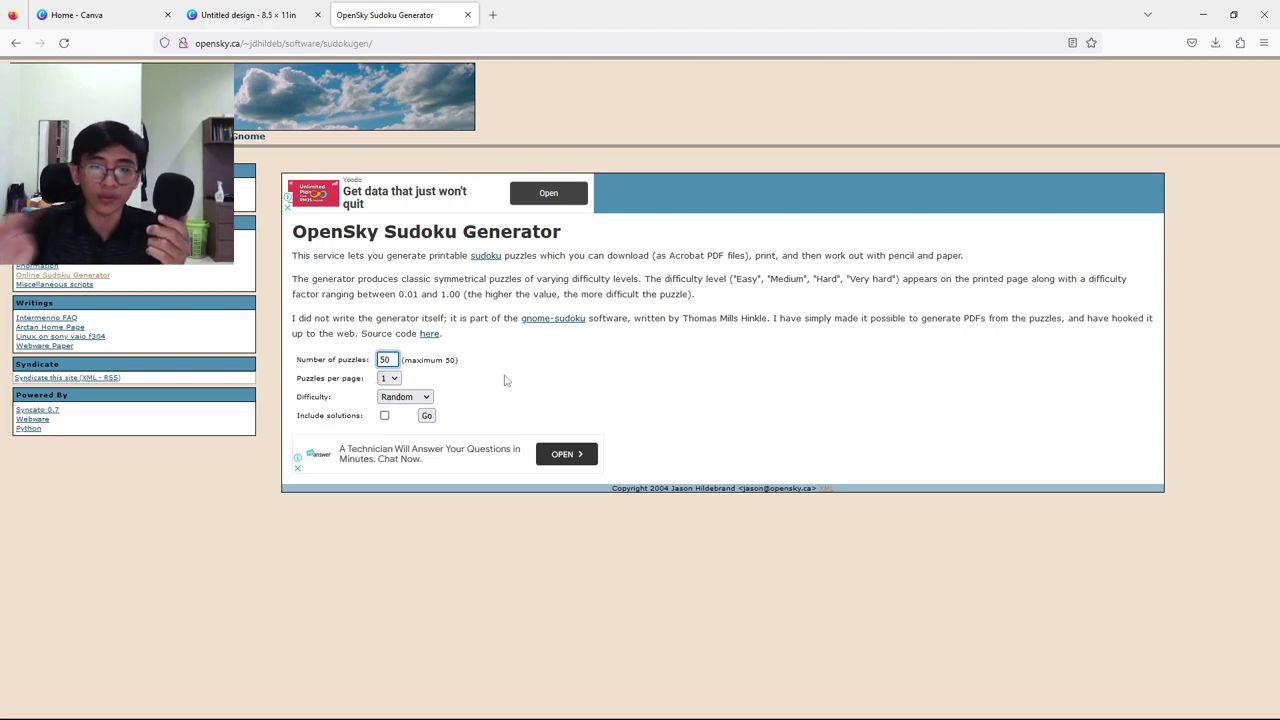
left_click(389, 379)
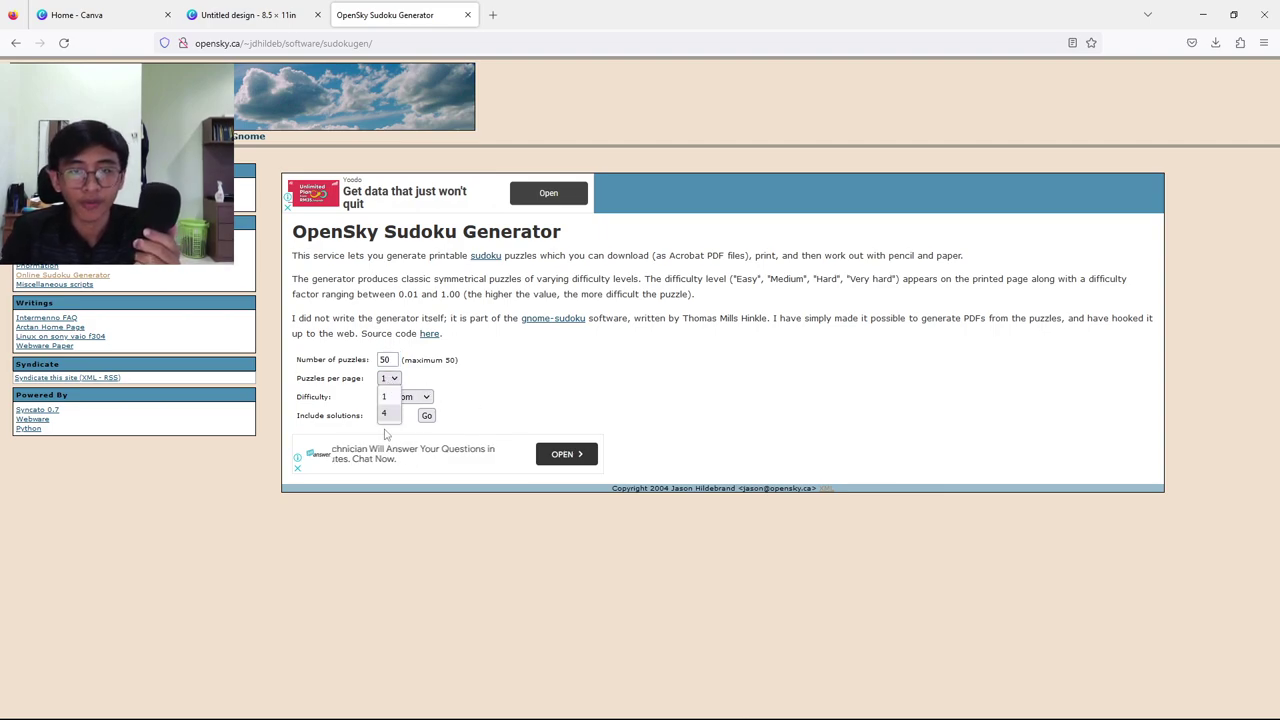
left_click(388, 396)
left_click(413, 402)
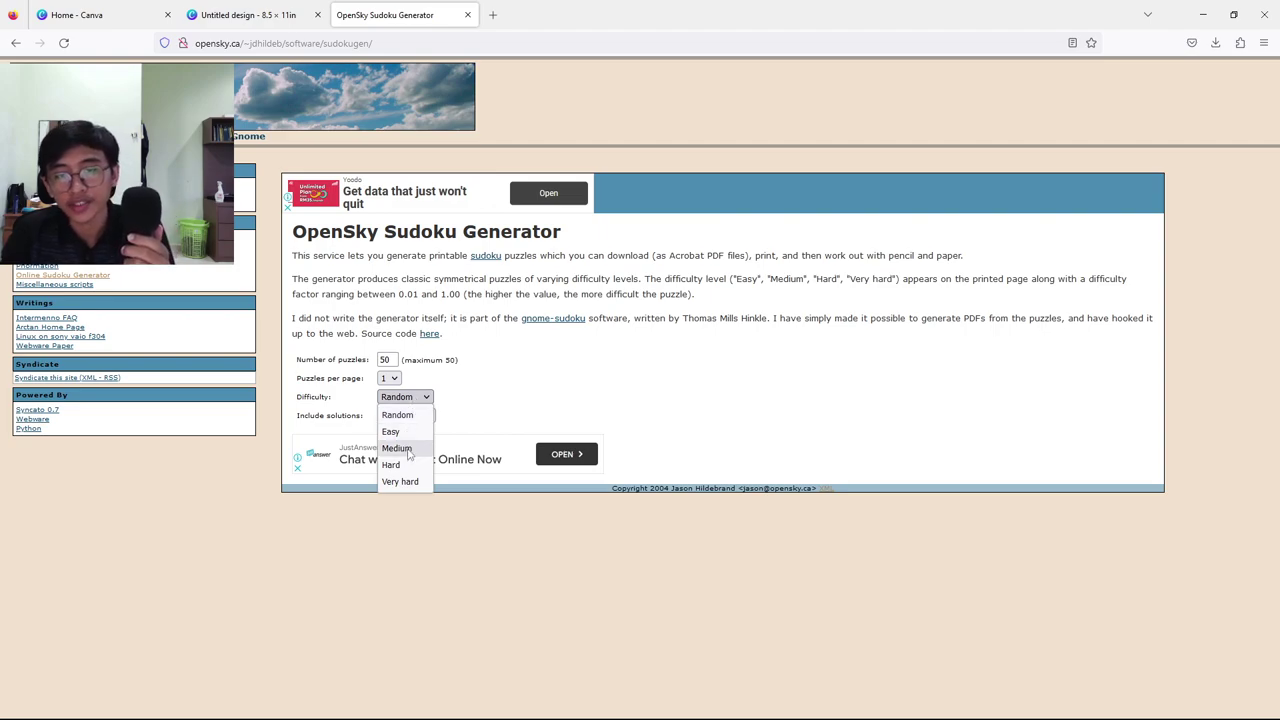
left_click(477, 409)
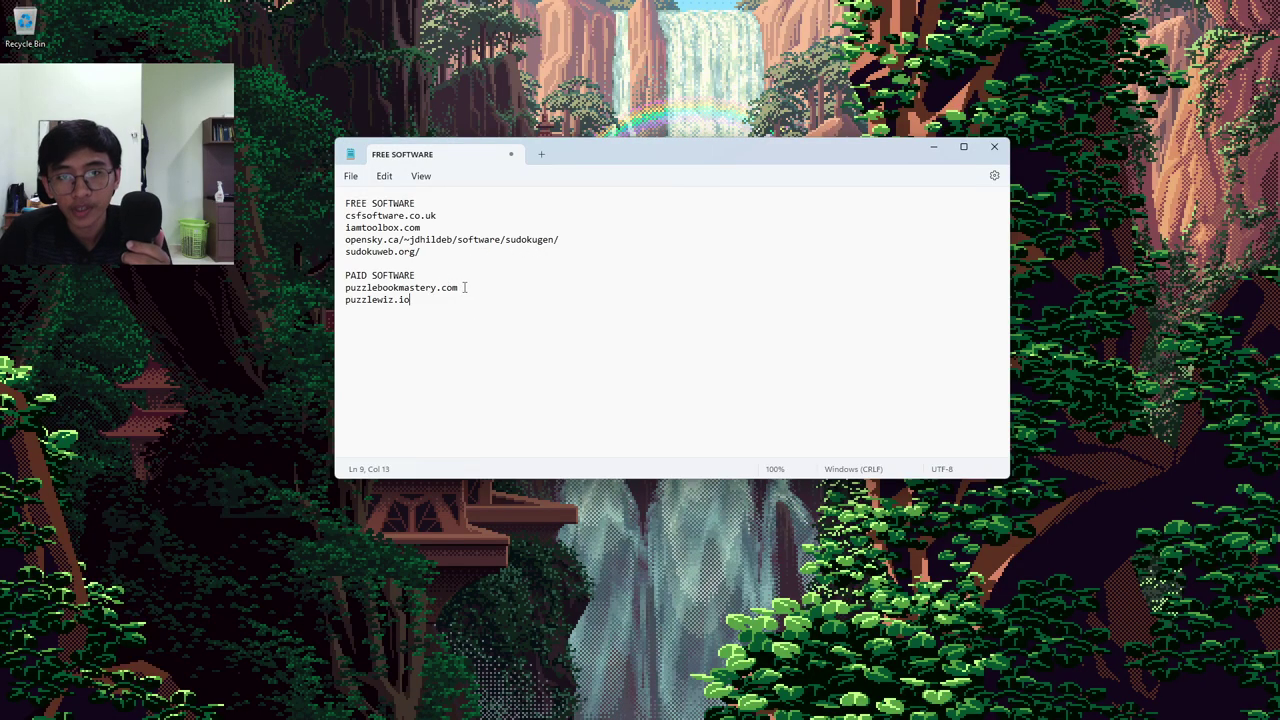
- Select the paid software lines in Notepad, ending on the puzzlebookmastery.com line
left_click_drag(464, 288, 346, 275)
left_click(434, 300)
left_click_drag(434, 300, 346, 275)
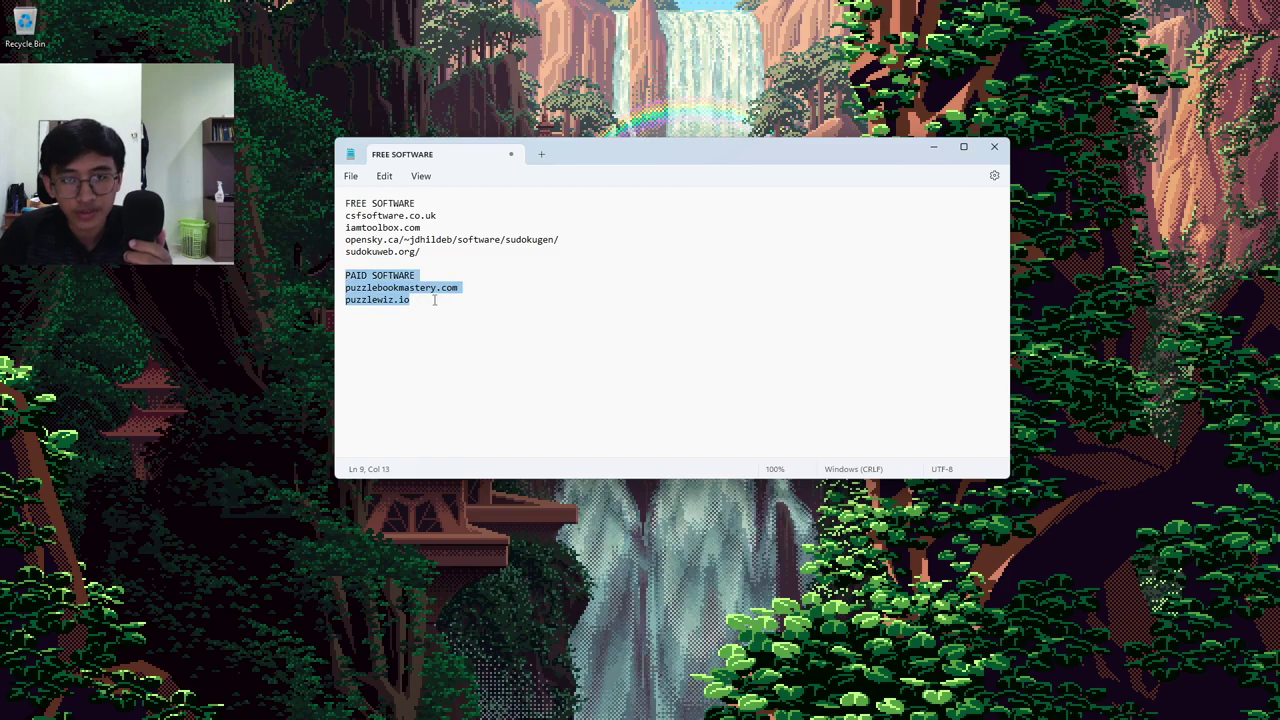
left_click(472, 287)
left_click_drag(472, 287, 350, 288)
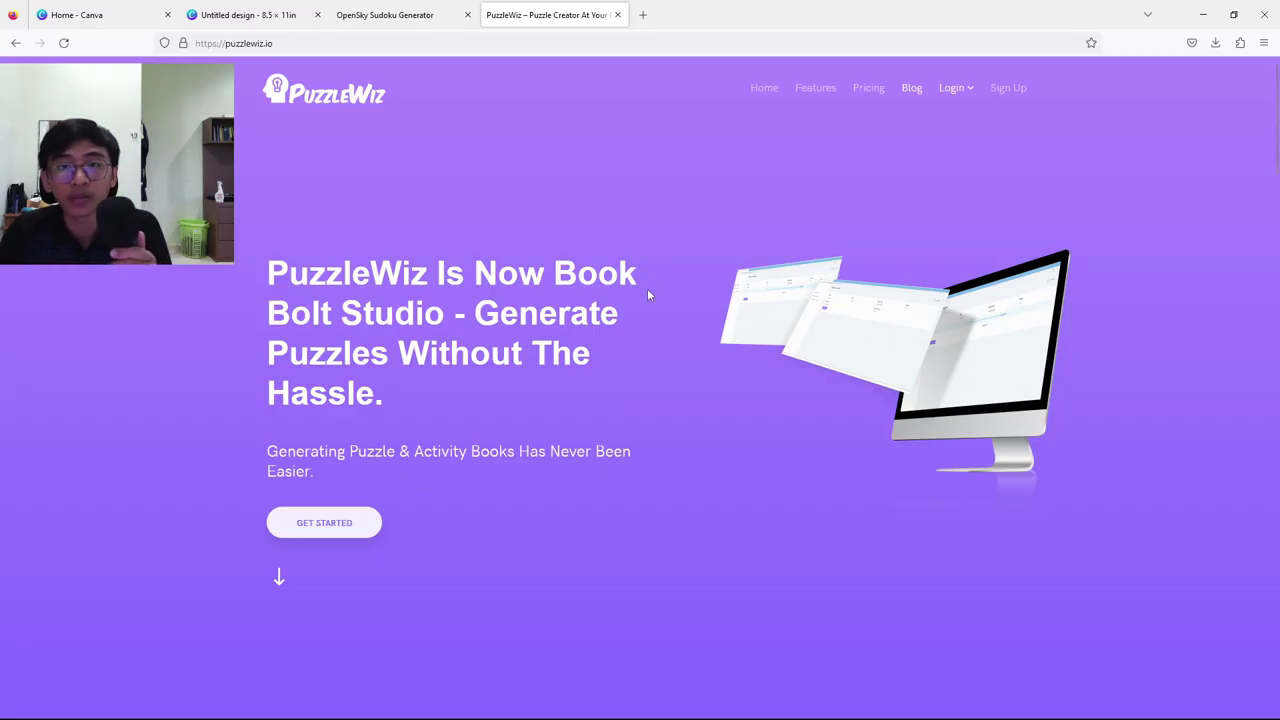
scroll(640, 324, "down", 8)
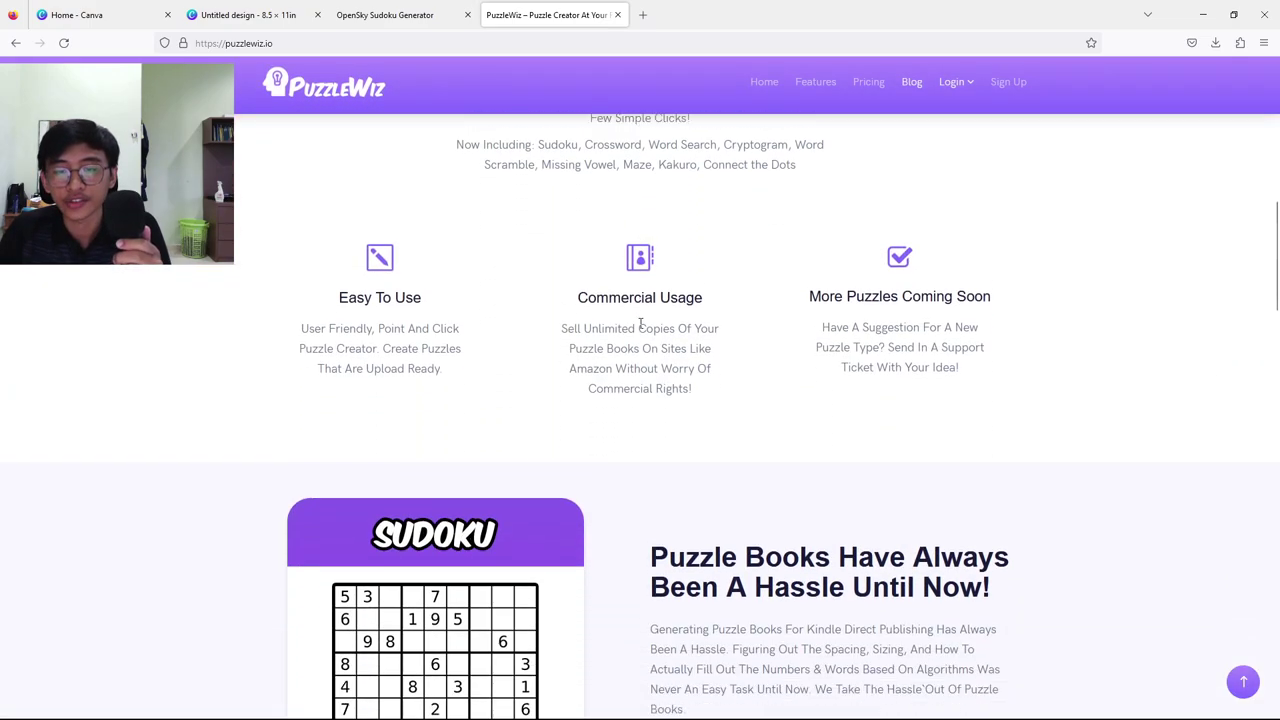
scroll(640, 323, "down", 1)
scroll(640, 326, "down", 3)
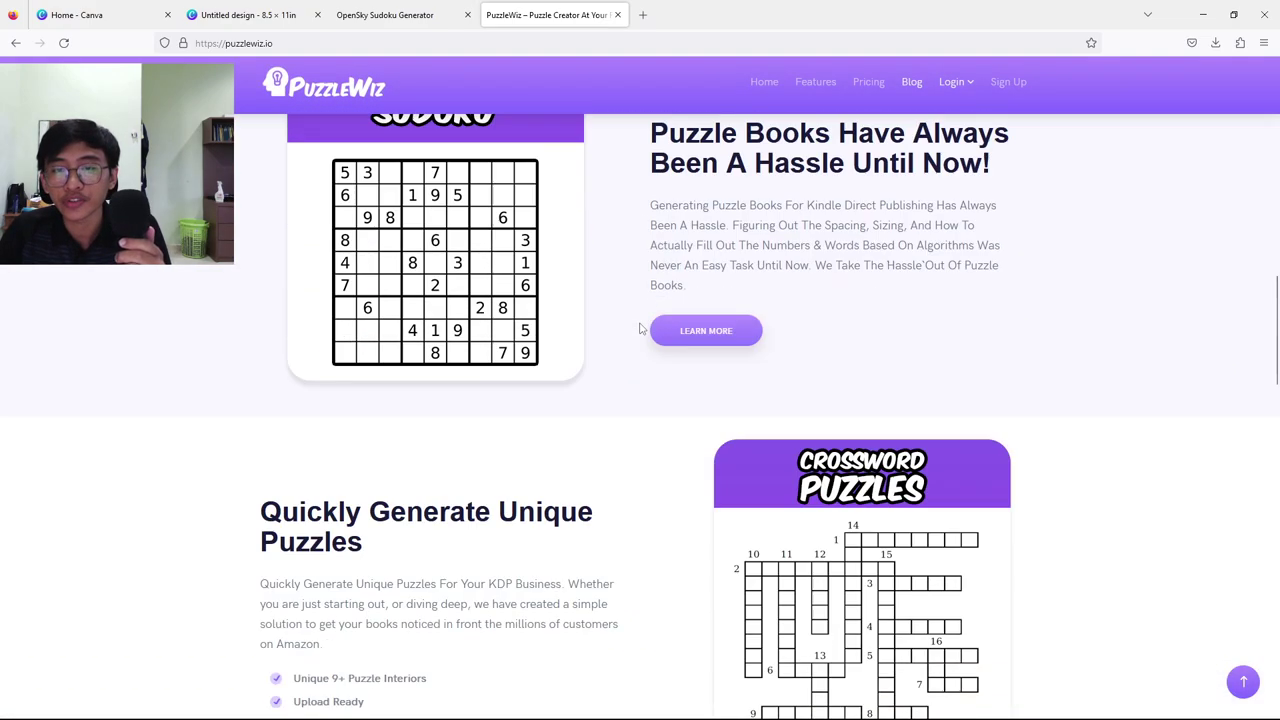
scroll(640, 328, "down", 1)
scroll(797, 301, "down", 4)
scroll(760, 280, "down", 5)
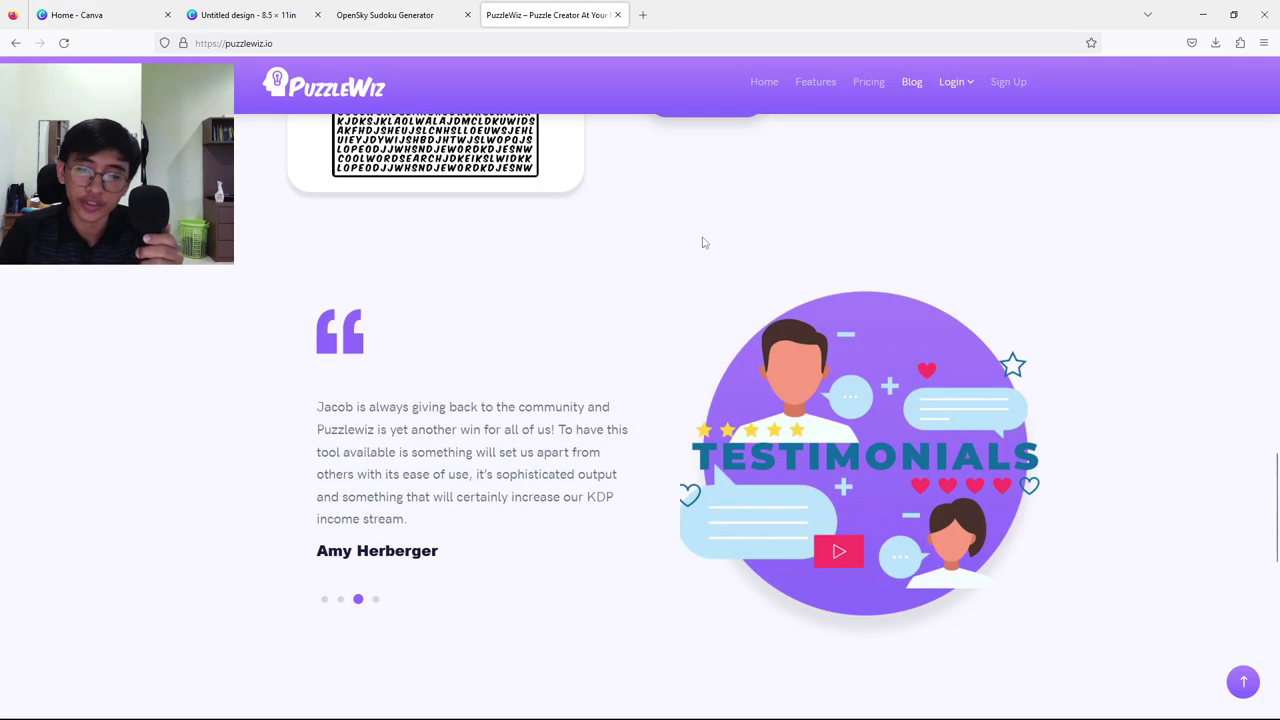
scroll(737, 271, "up", 15)
scroll(732, 258, "up", 2)
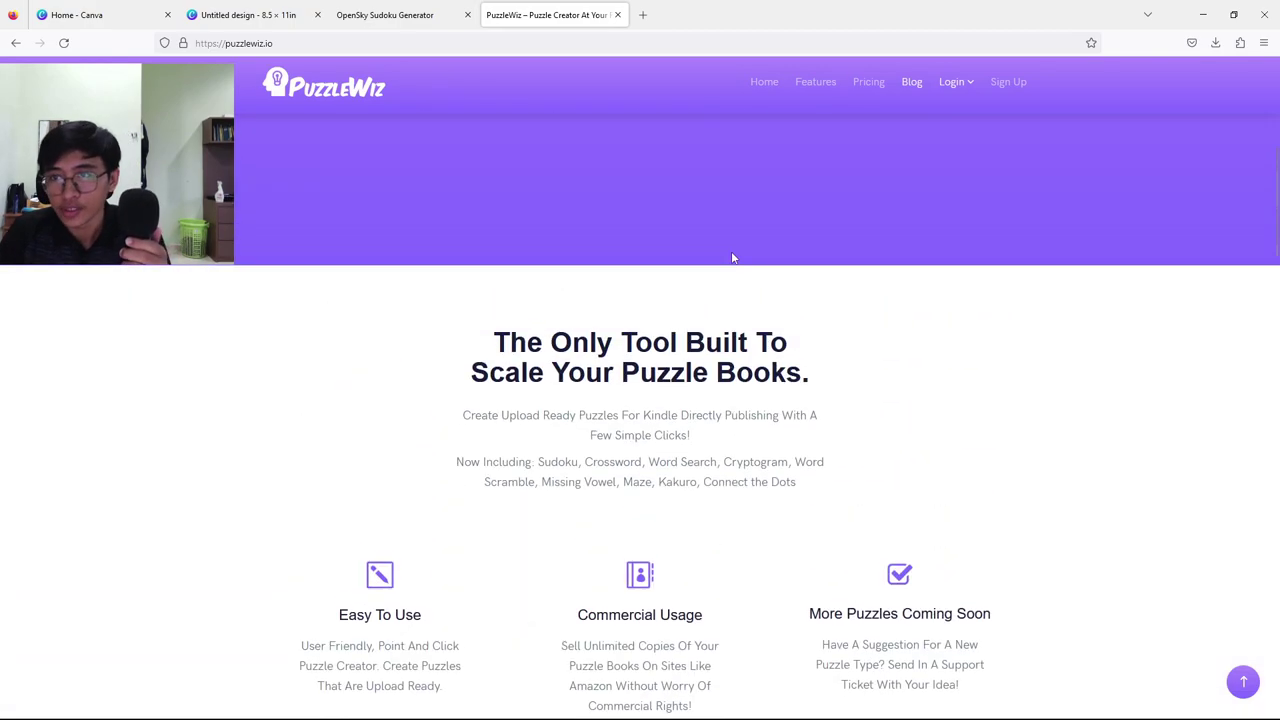
scroll(724, 247, "down", 7)
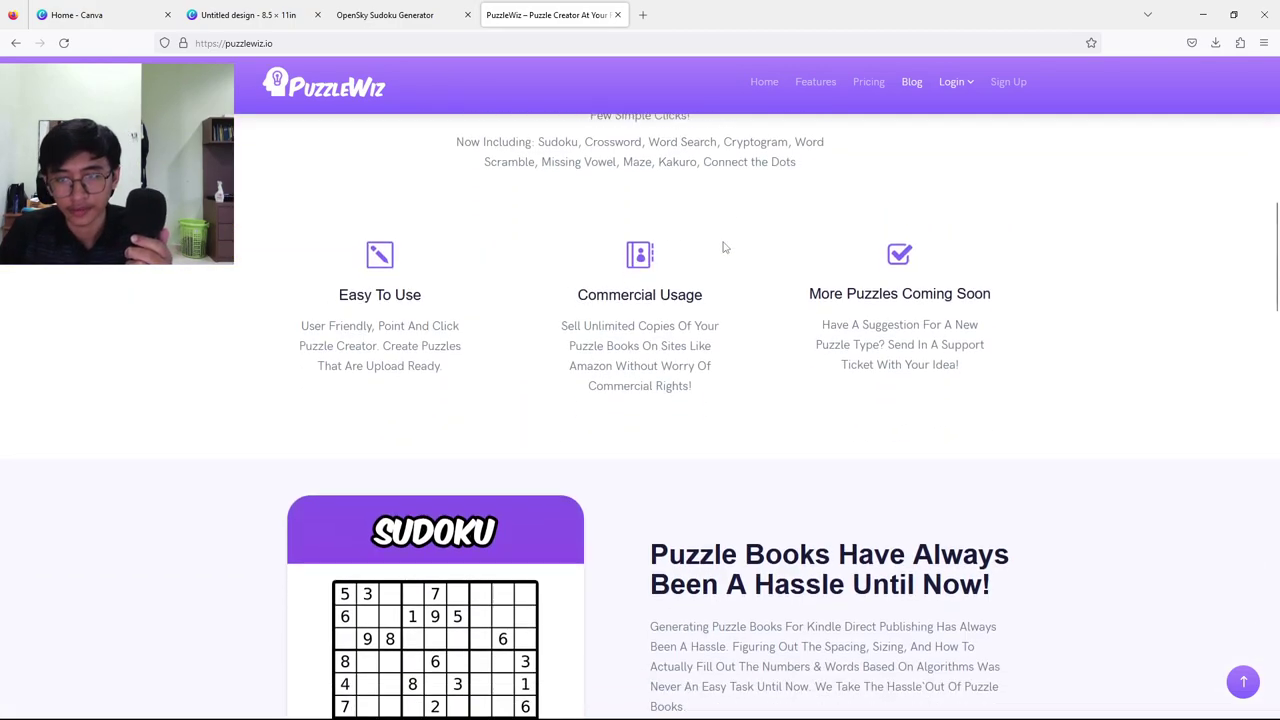
scroll(724, 247, "down", 10)
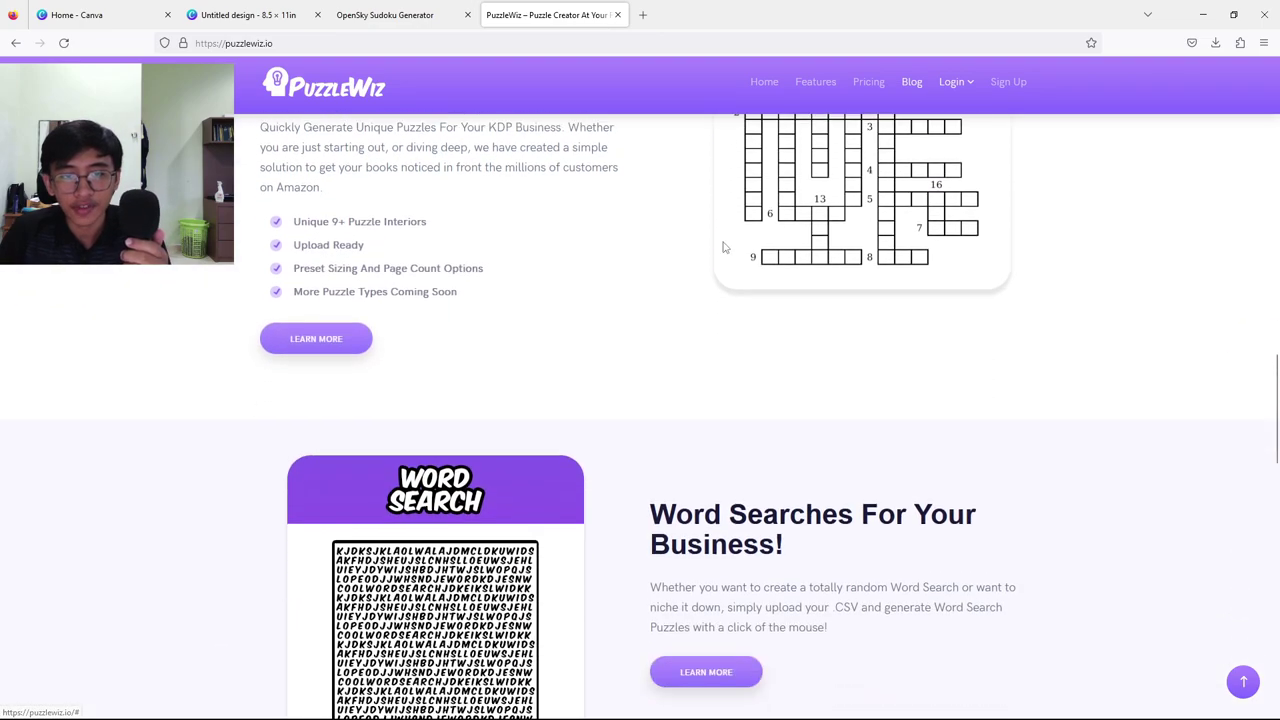
scroll(723, 249, "down", 6)
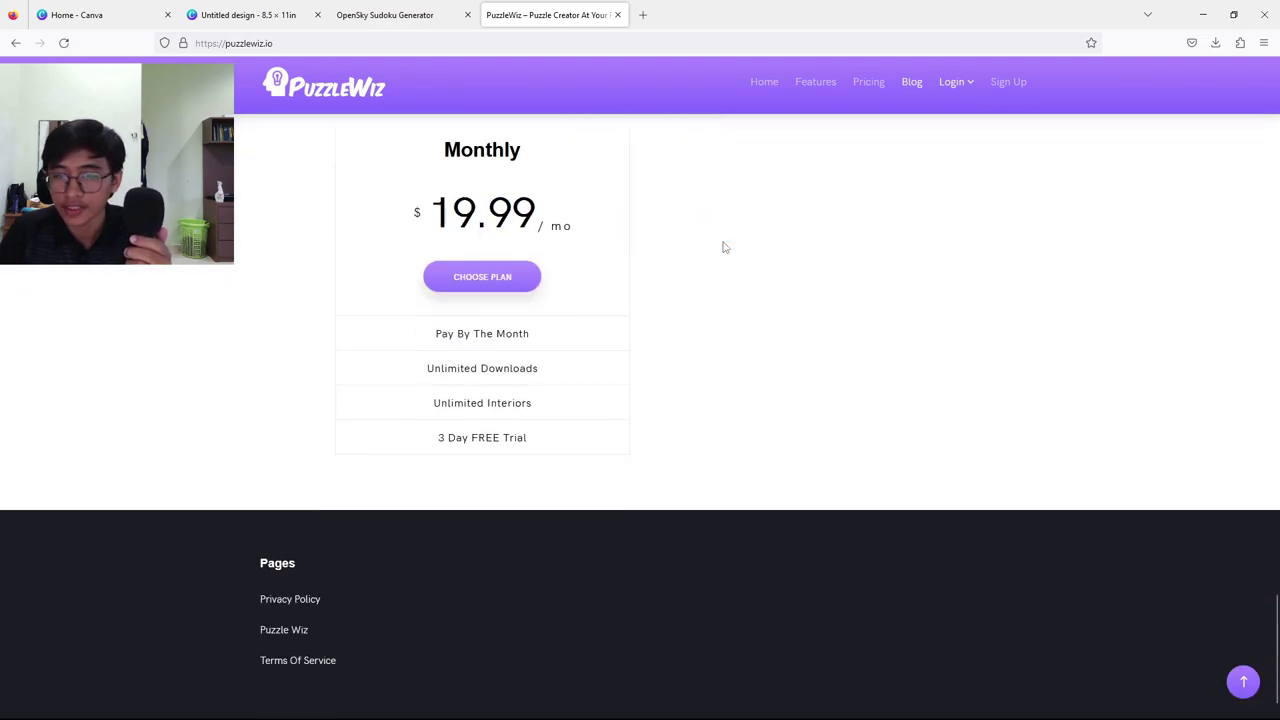
scroll(465, 362, "up", 2)
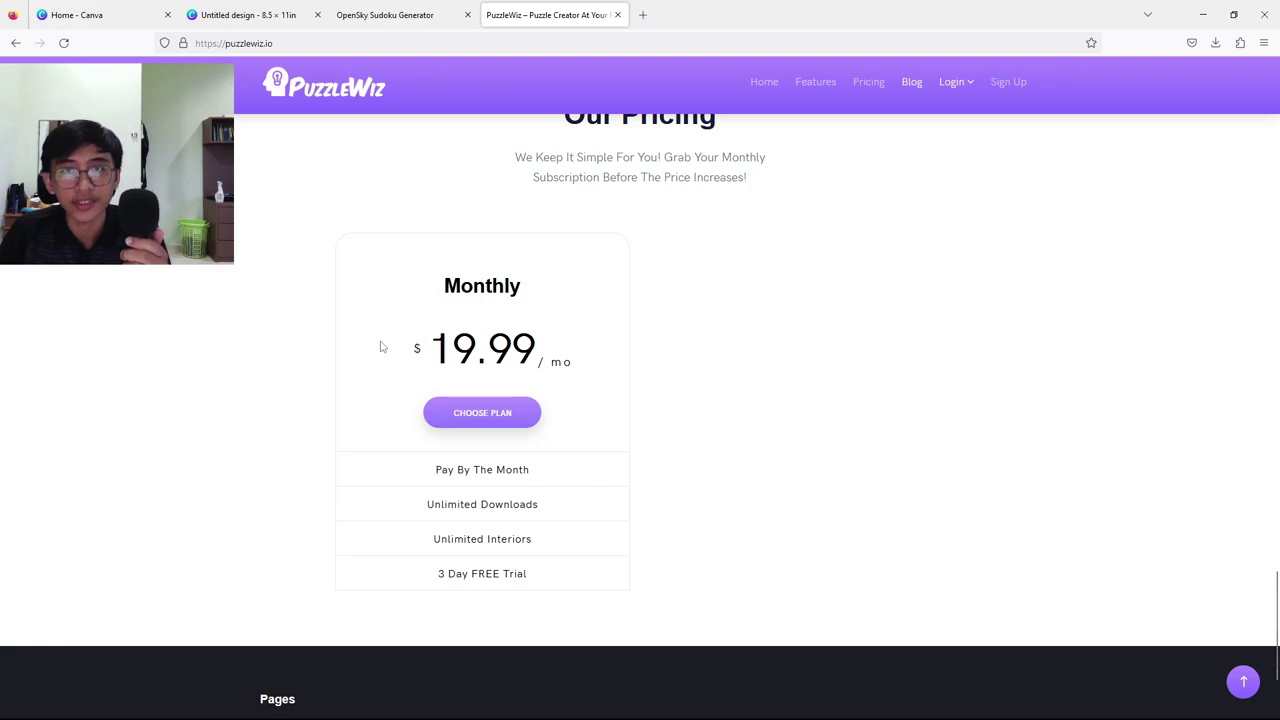
scroll(812, 383, "up", 5)
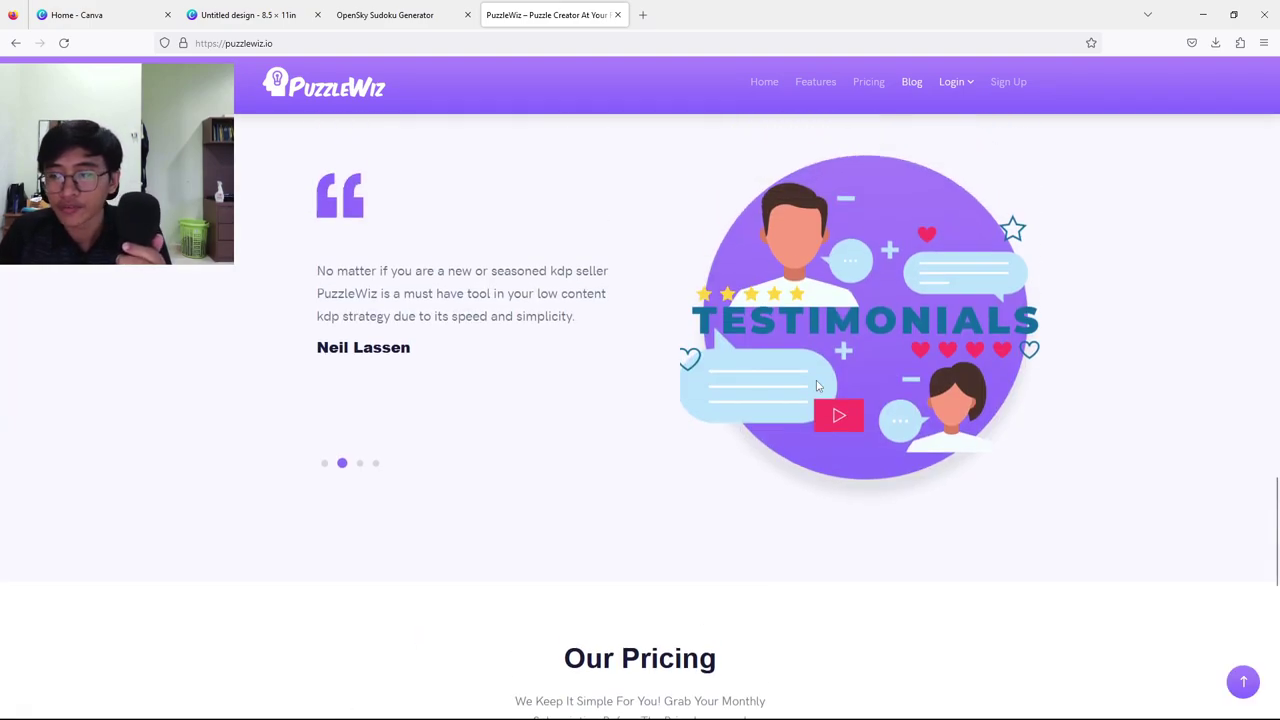
scroll(816, 385, "up", 3)
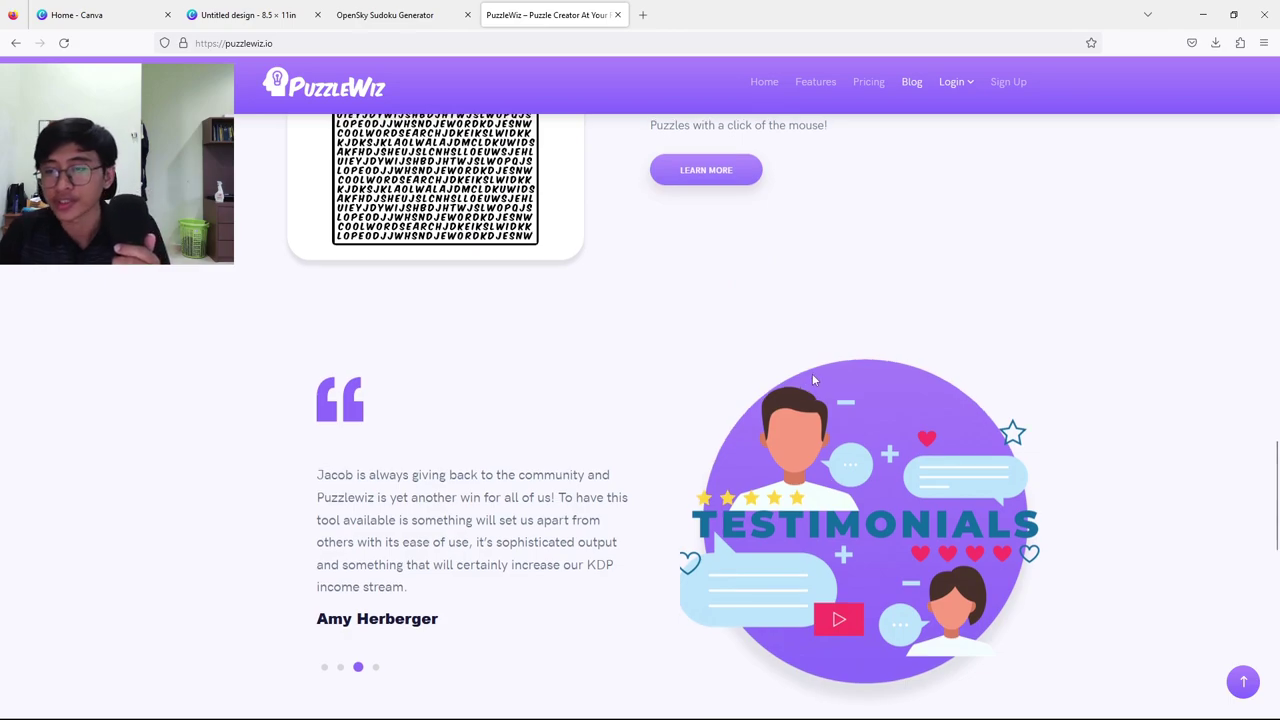
scroll(813, 380, "up", 2)
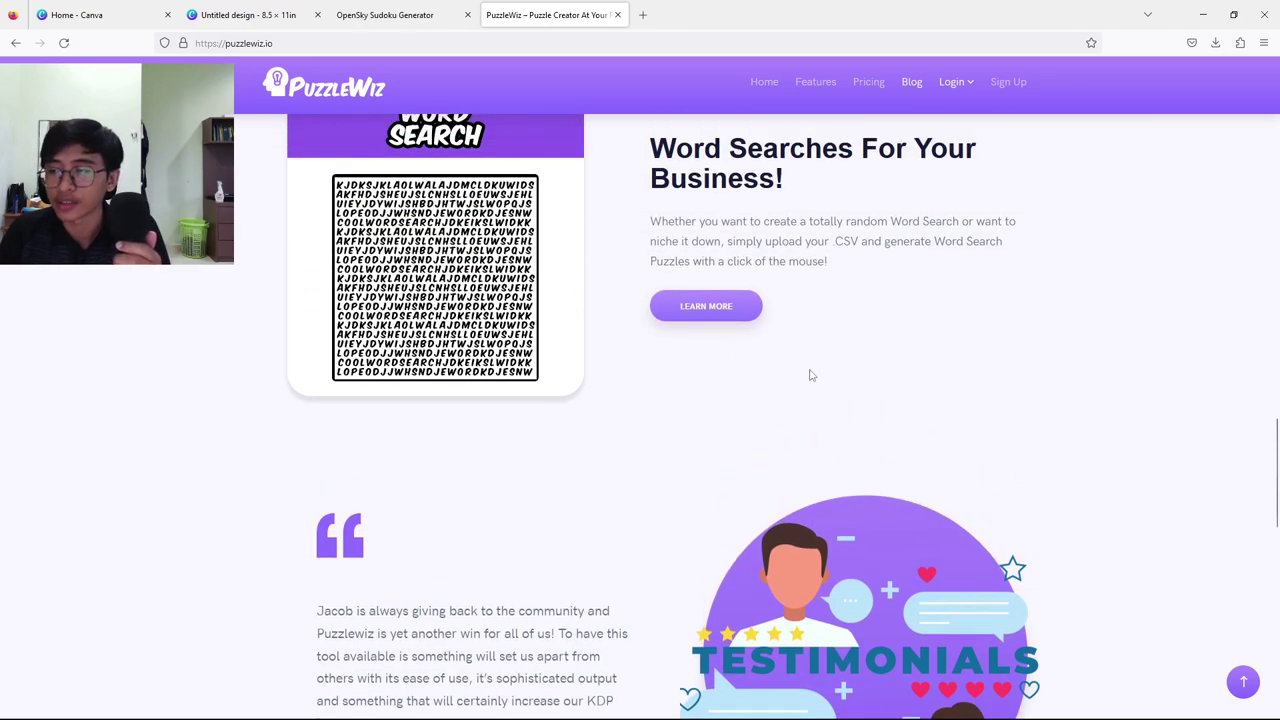
scroll(811, 375, "up", 6)
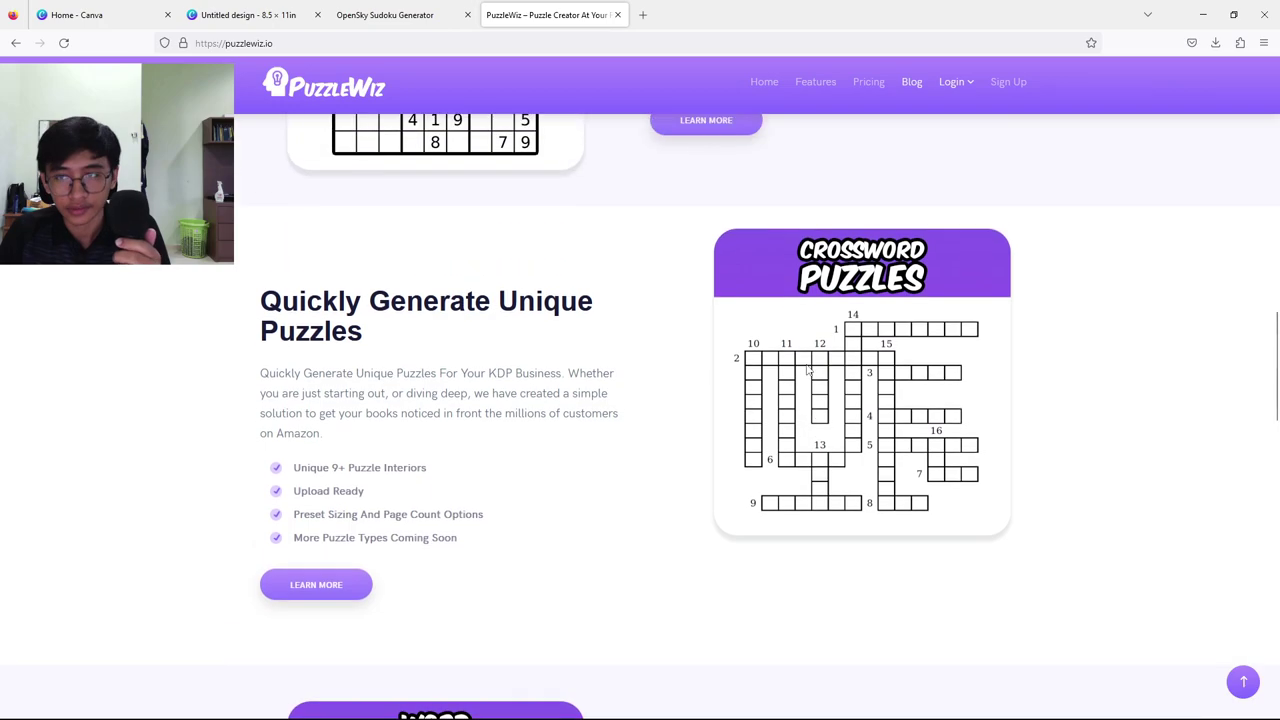
scroll(808, 370, "up", 6)
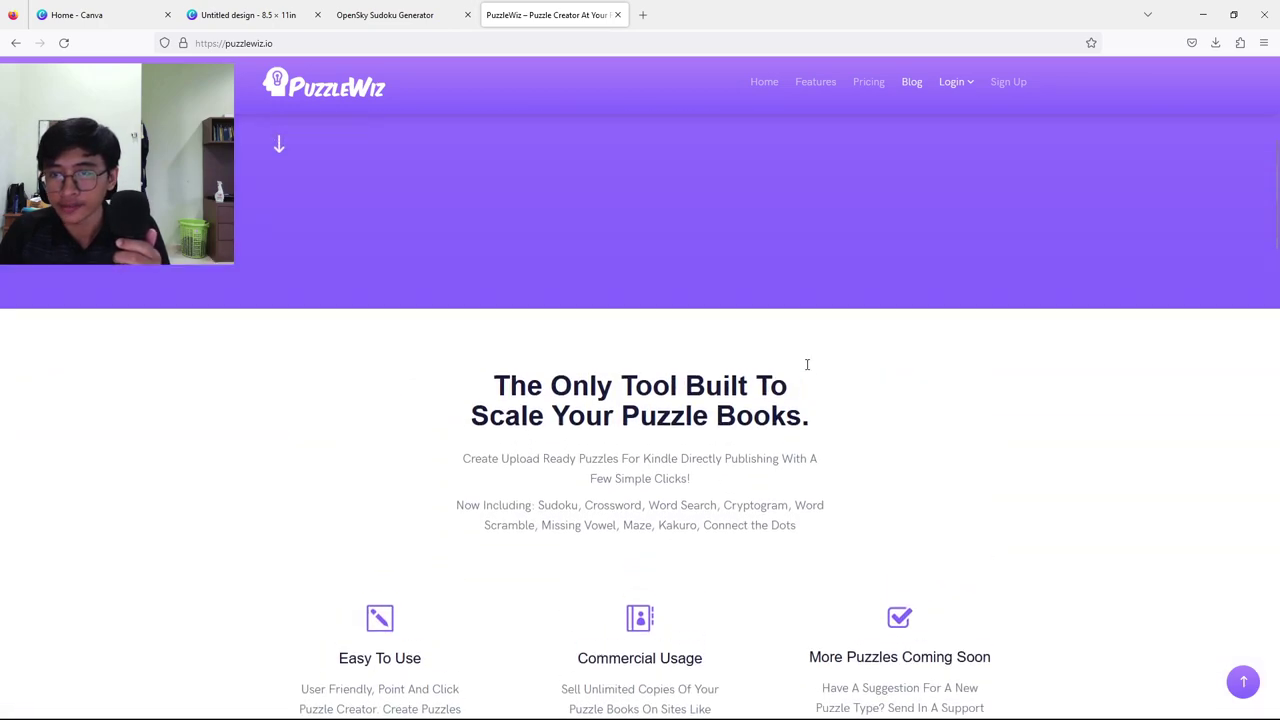
scroll(807, 364, "up", 1)
scroll(566, 340, "down", 12)
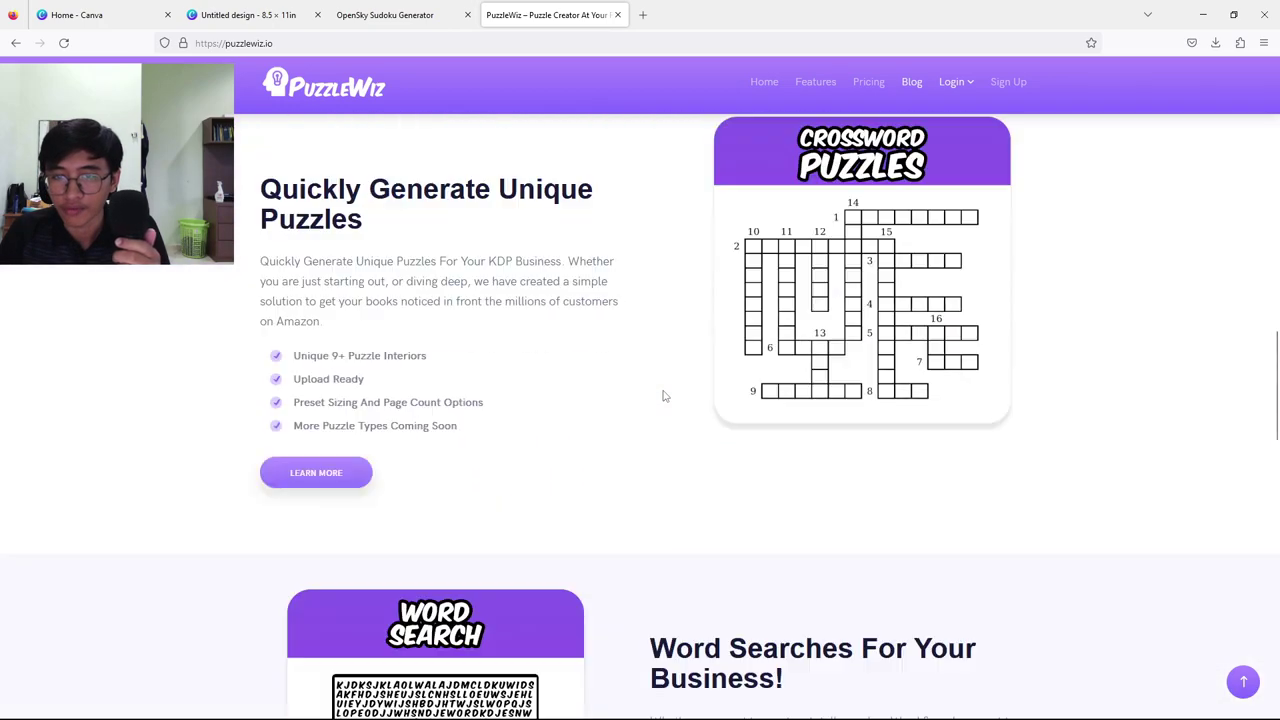
scroll(663, 396, "down", 10)
scroll(663, 396, "up", 6)
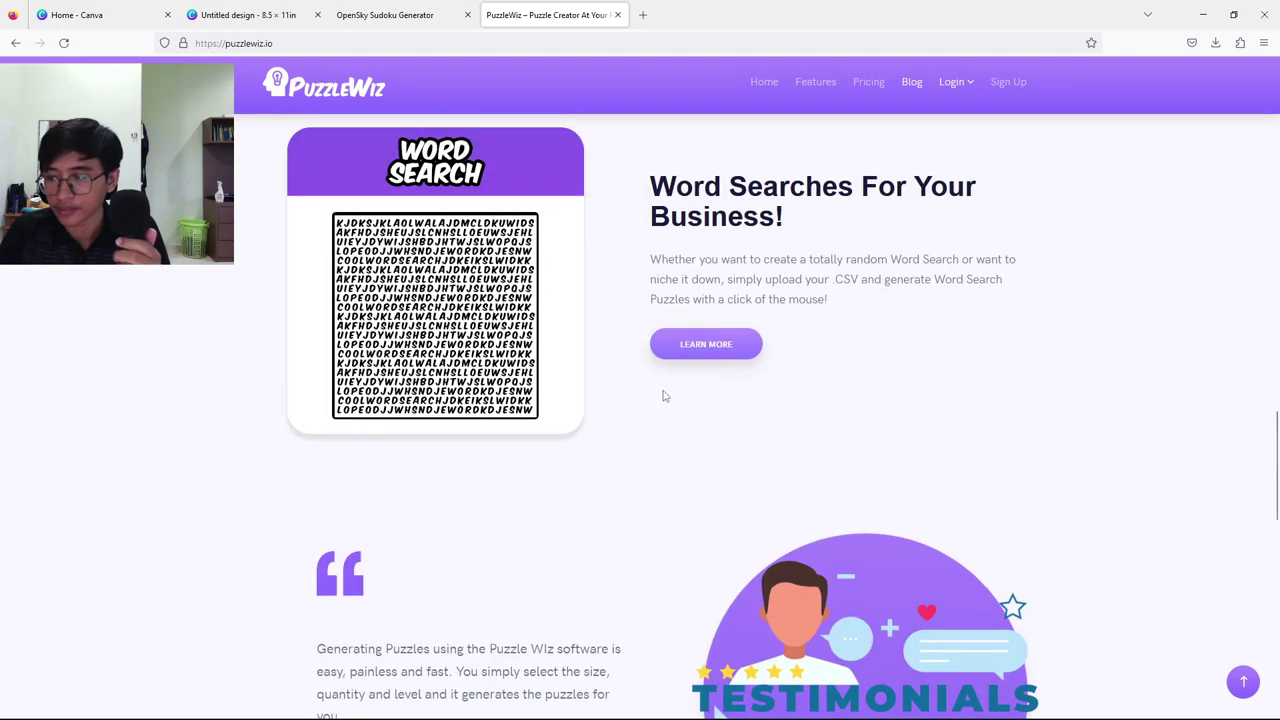
scroll(663, 396, "up", 6)
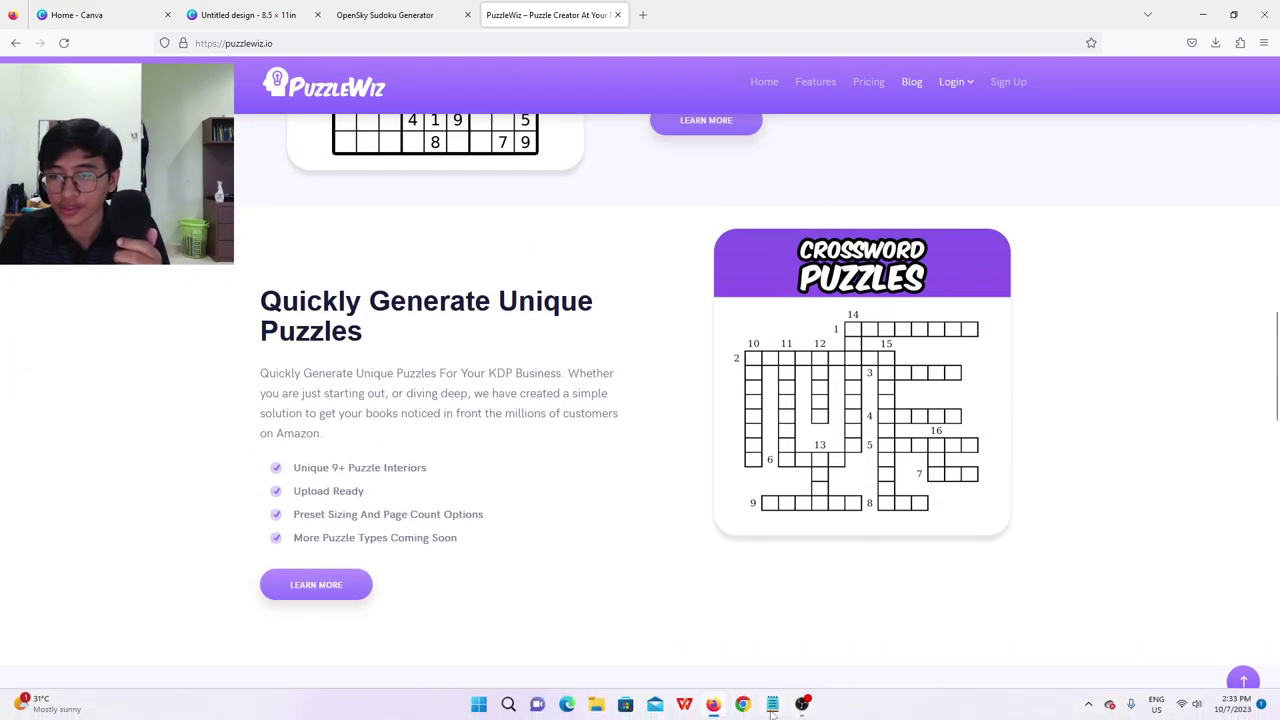
left_click(772, 705)
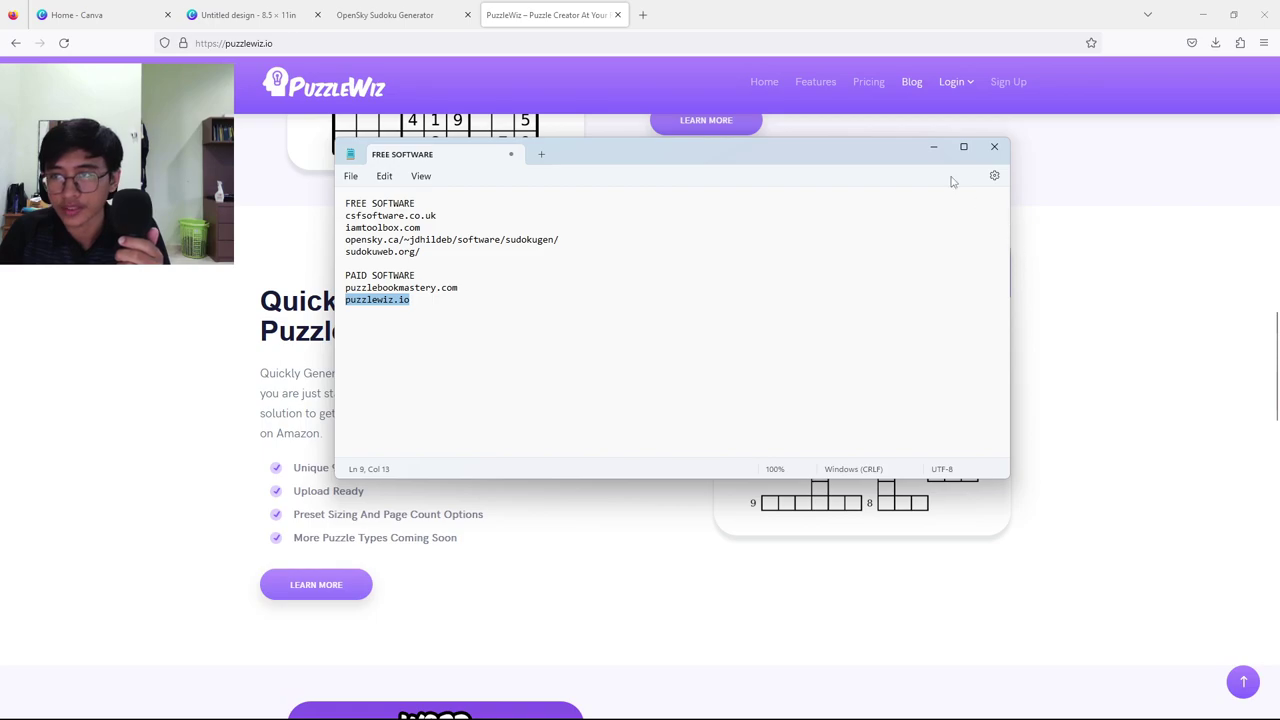
left_click_drag(460, 288, 384, 288)
left_click(933, 146)
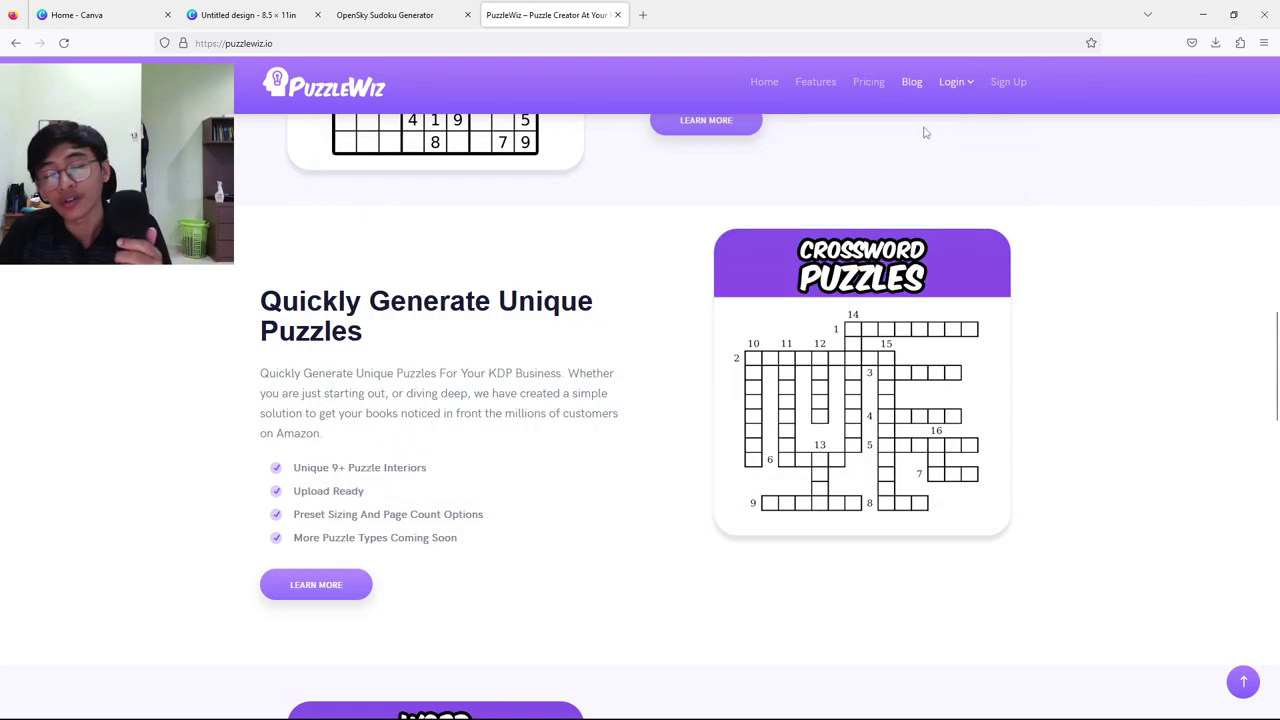
- Open new tabs and view the Fiverr gig offering 26000-plus sudoku pages
left_click(643, 15)
left_click(767, 14)
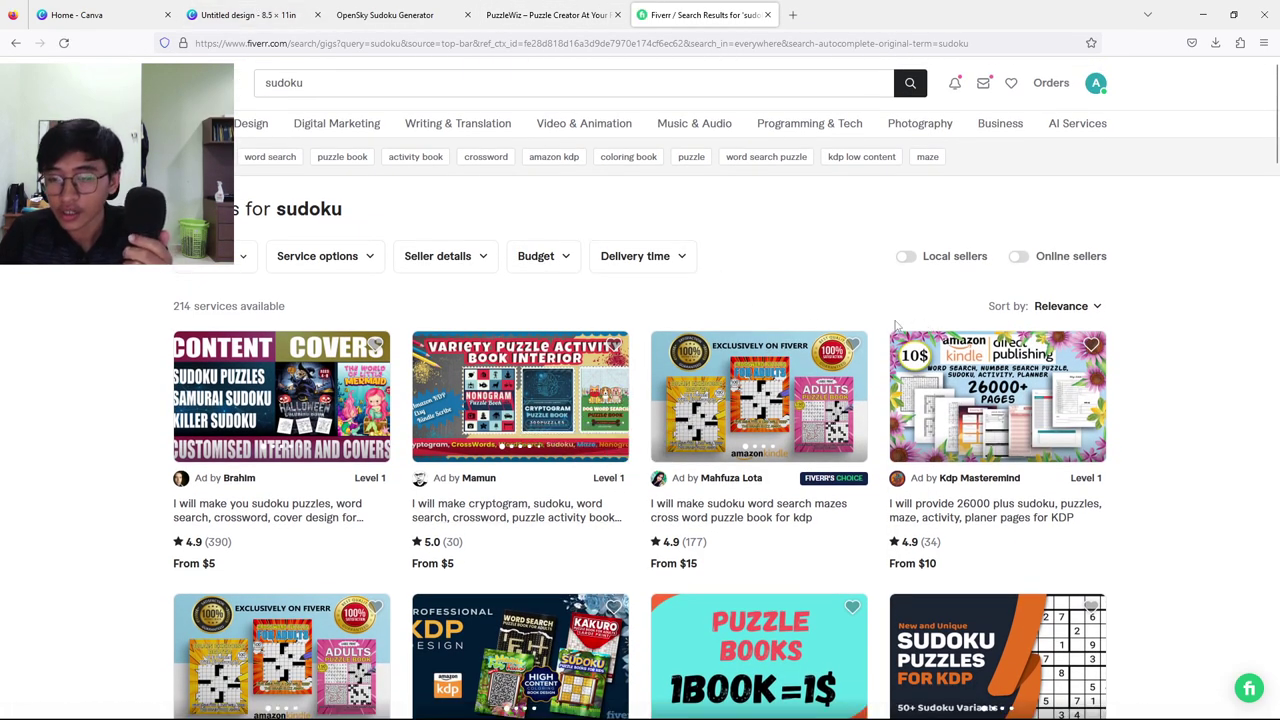
scroll(898, 322, "down", 5)
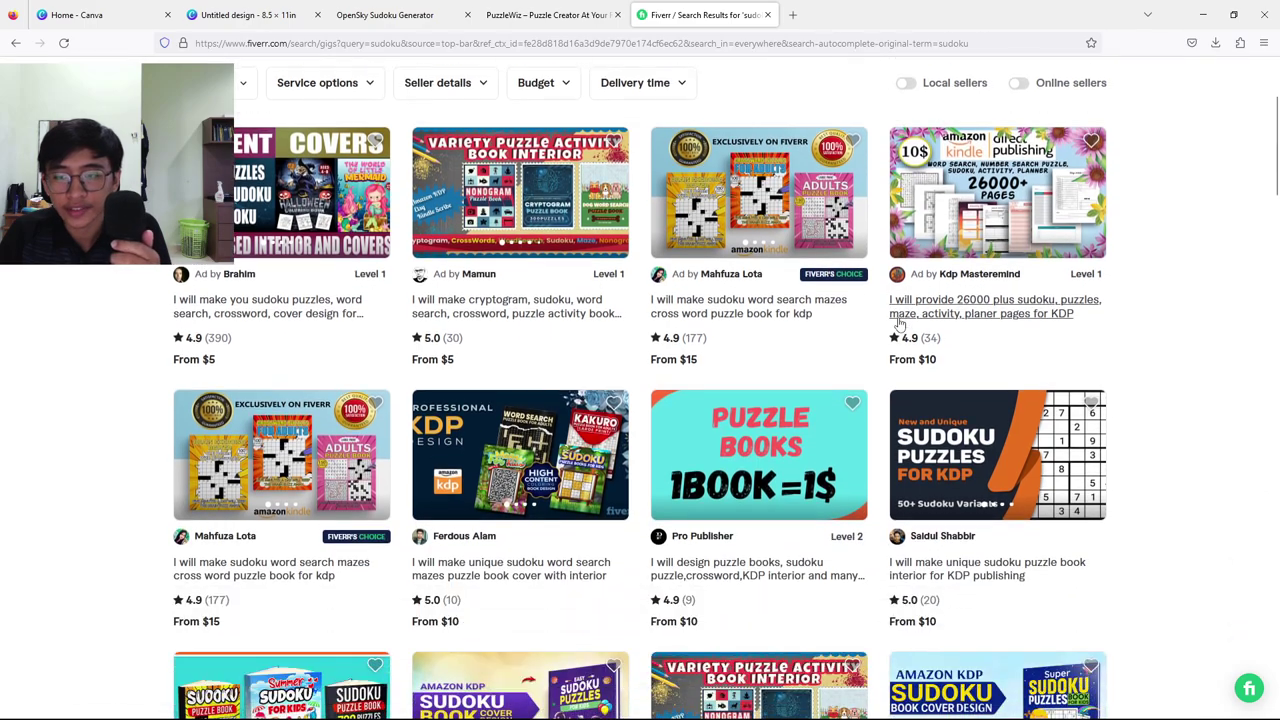
scroll(1143, 337, "up", 5)
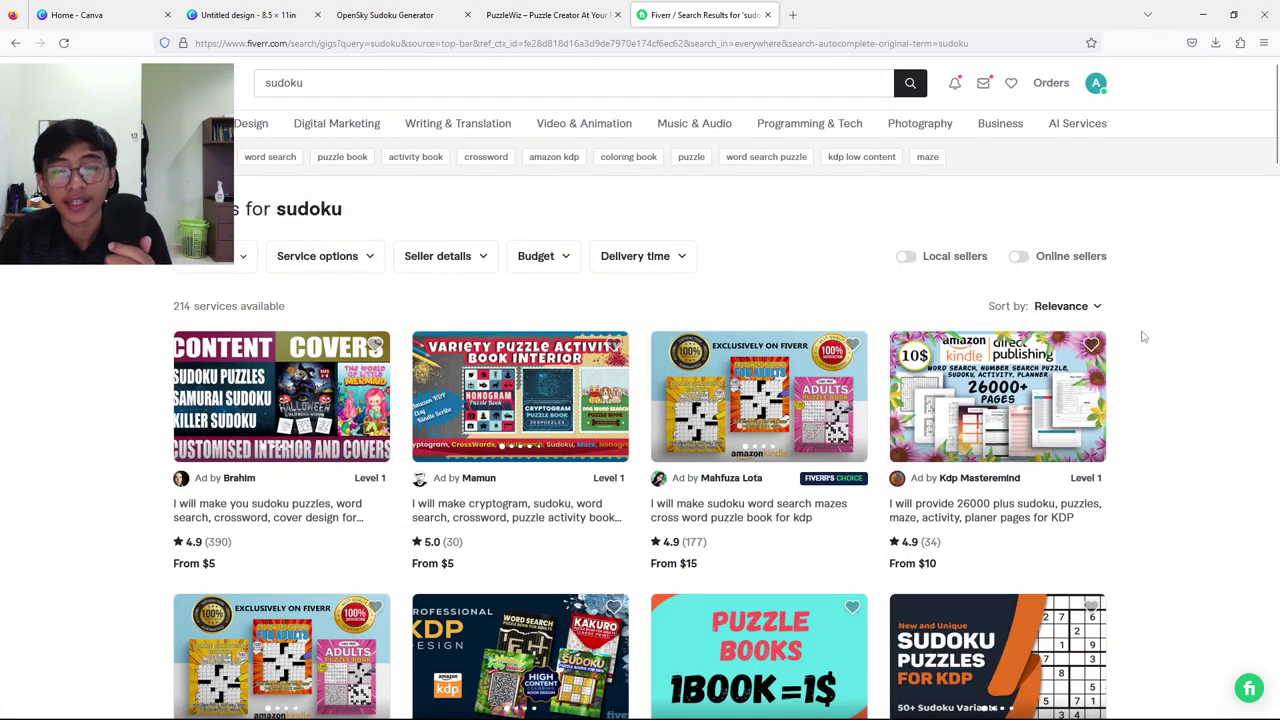
scroll(1143, 337, "down", 2)
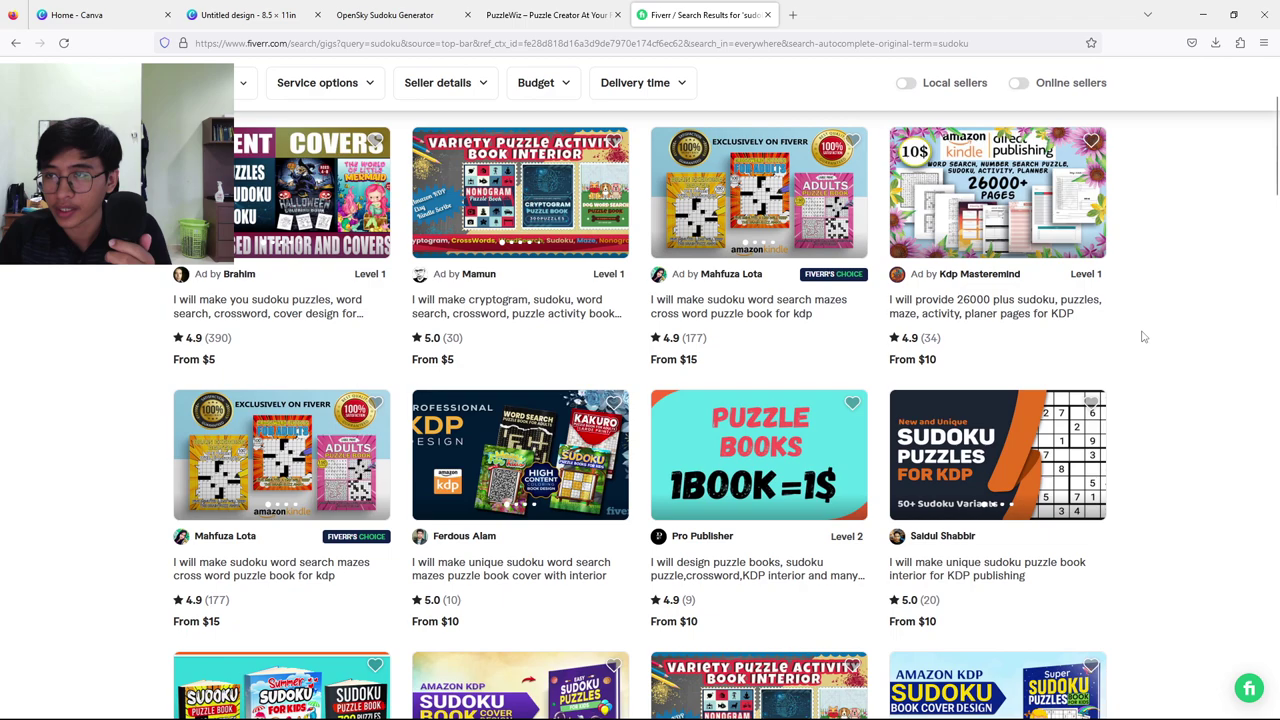
left_click(993, 199)
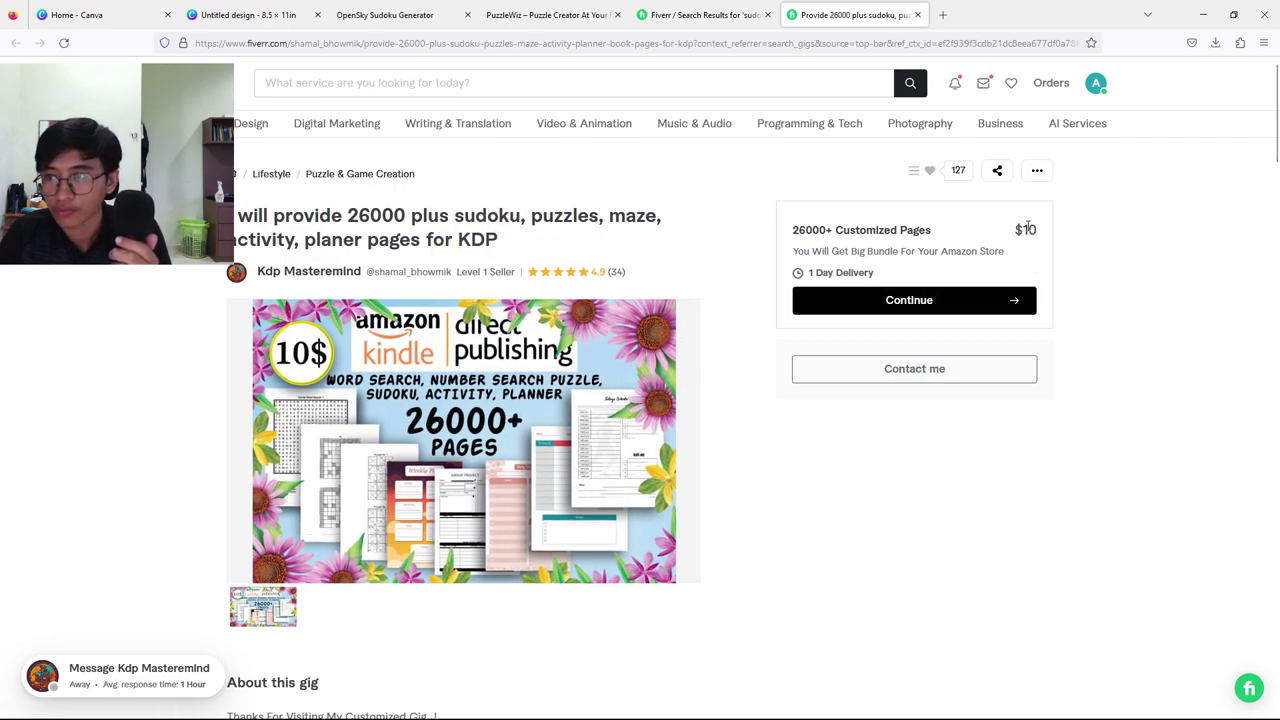
scroll(812, 200, "down", 2)
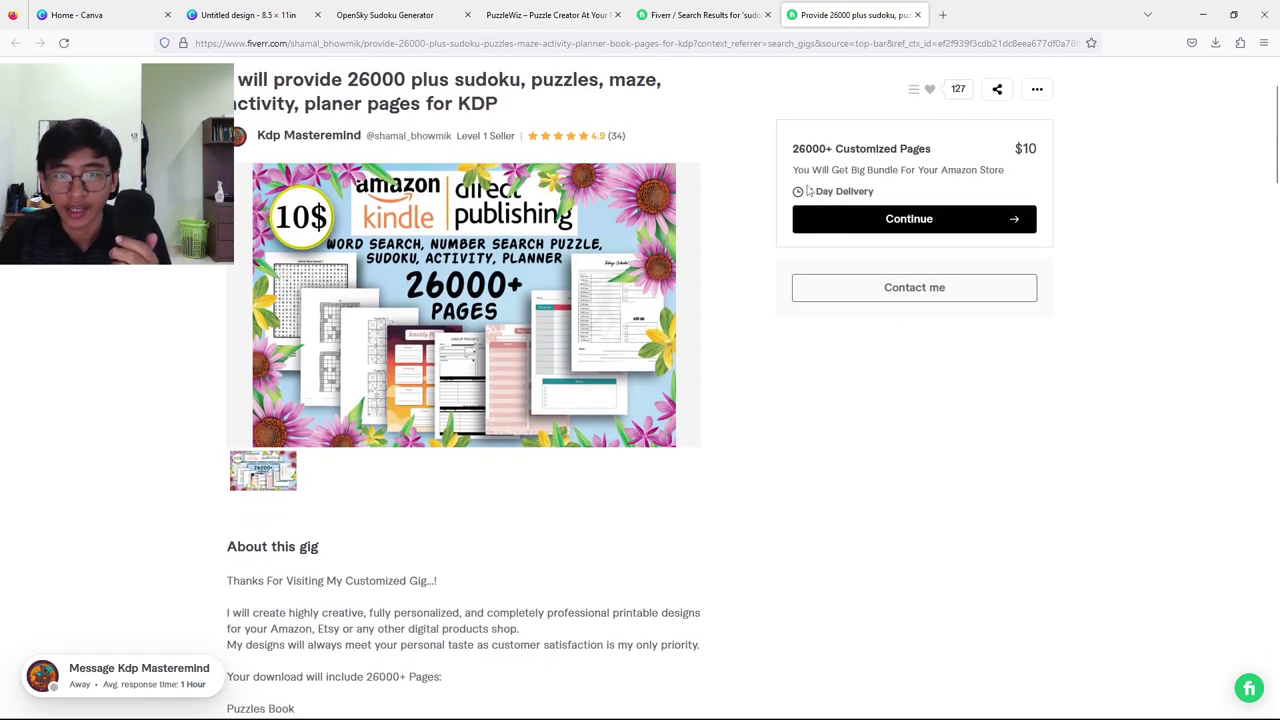
- Return to the sudoku results and review the sudoku, mazes and word search gig
left_click(700, 14)
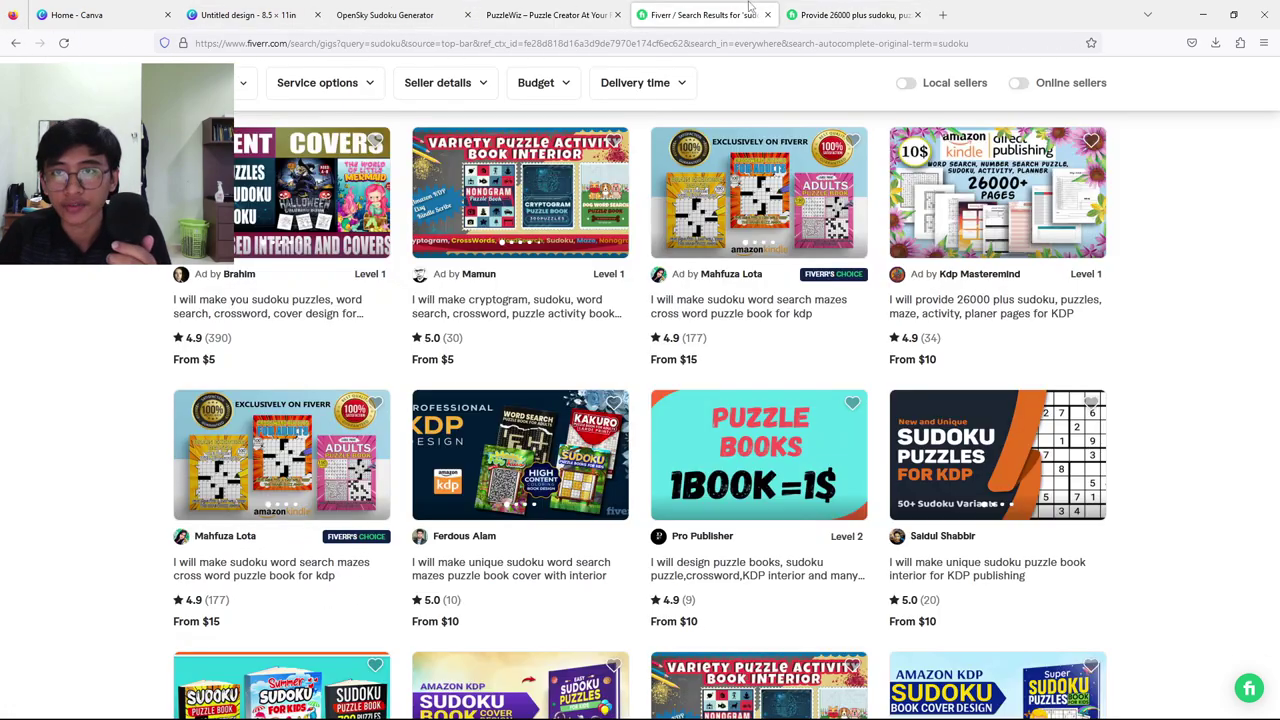
scroll(667, 336, "down", 5)
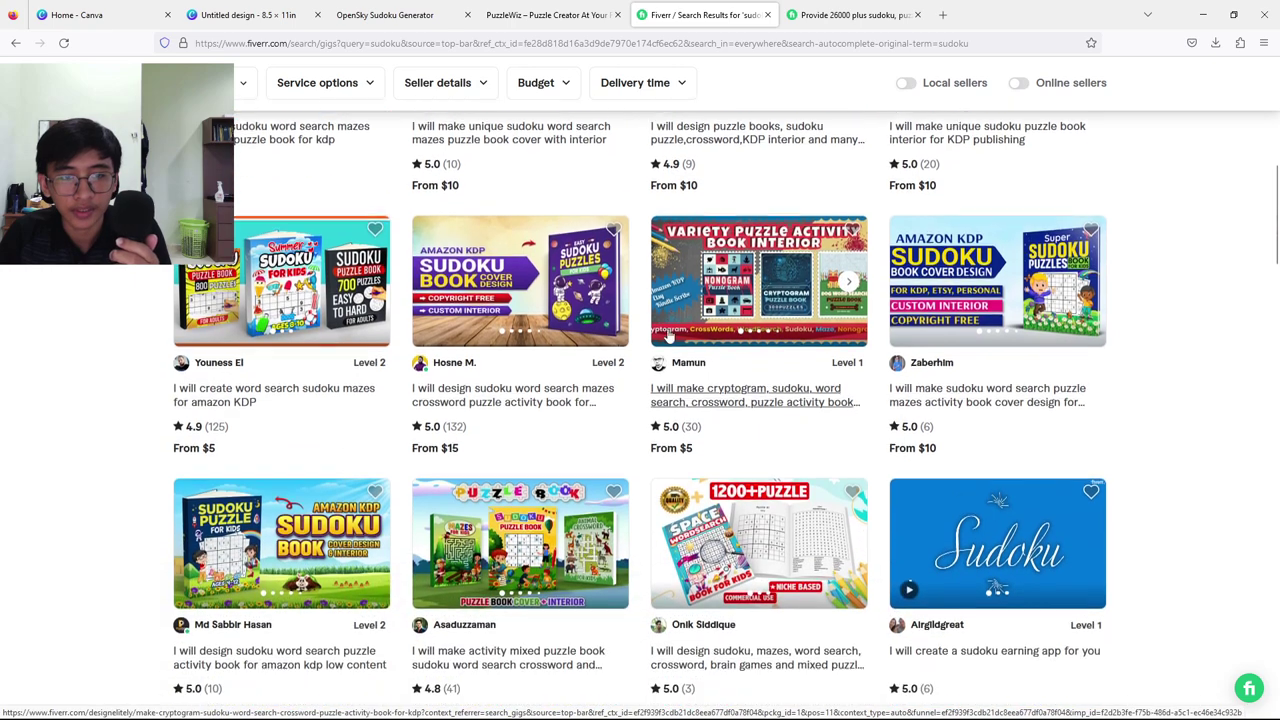
scroll(667, 336, "down", 2)
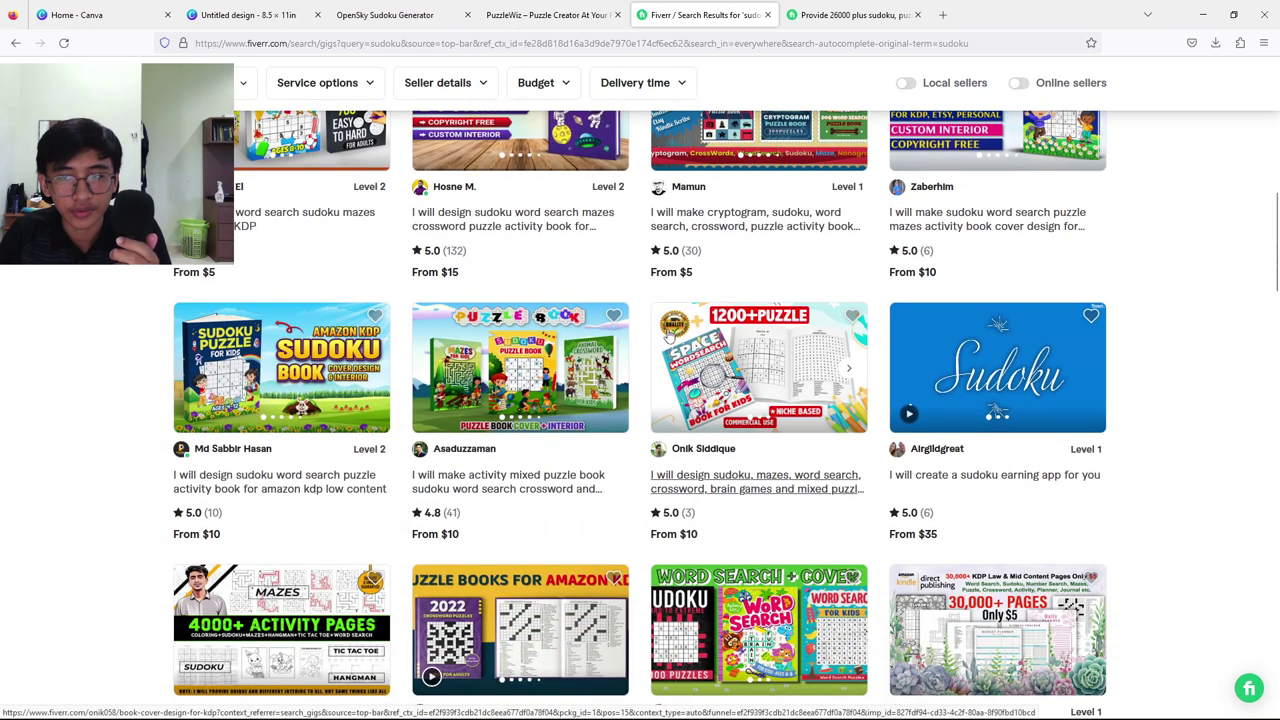
left_click(776, 463)
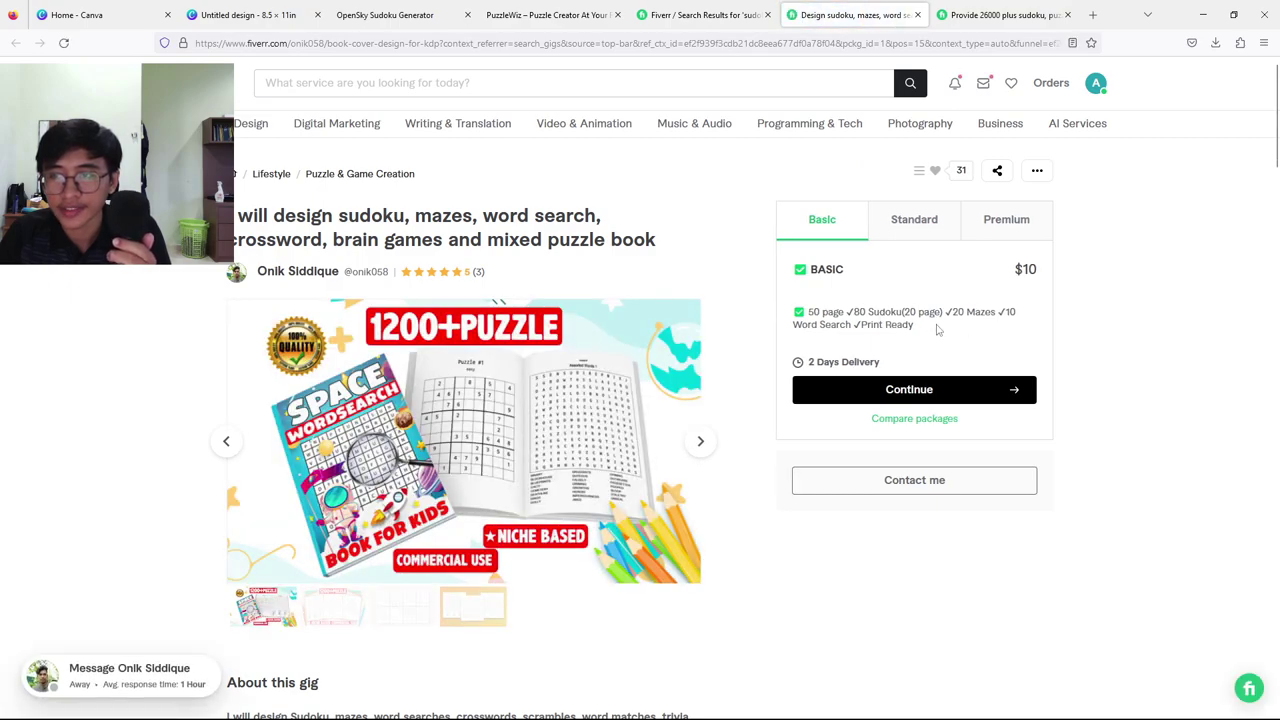
scroll(556, 398, "down", 5)
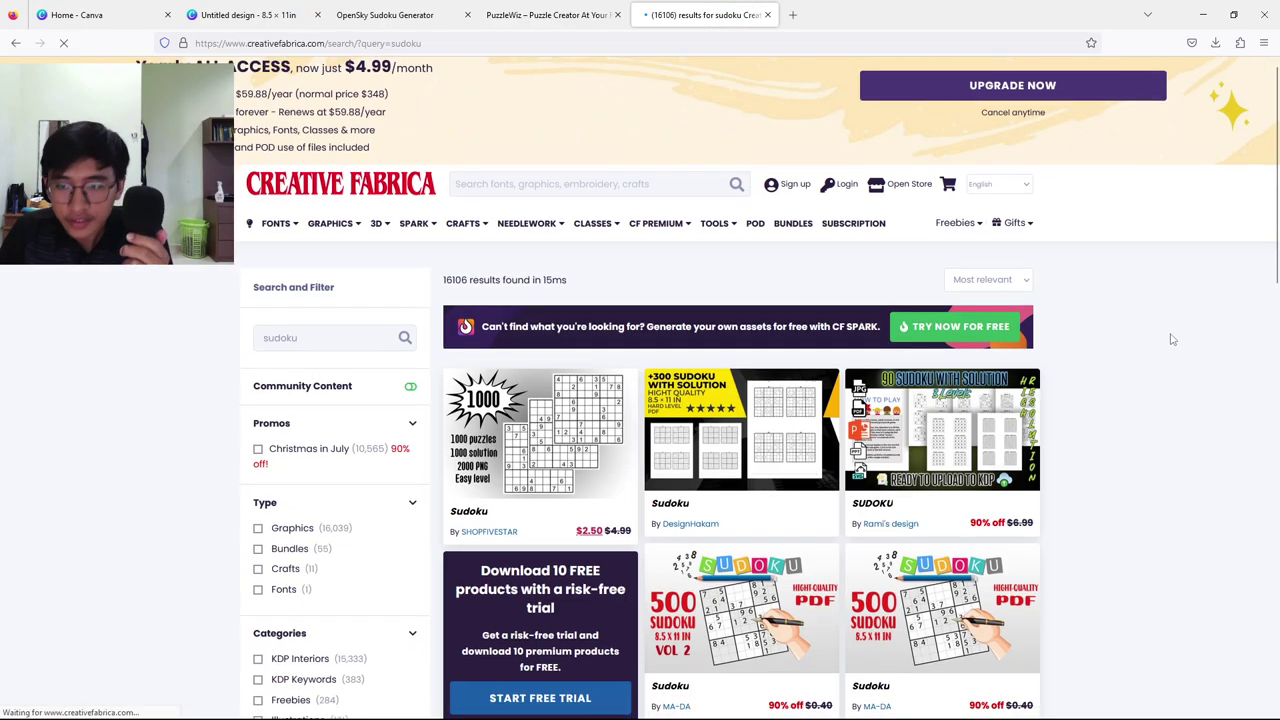
scroll(1170, 338, "down", 2)
scroll(1173, 340, "up", 2)
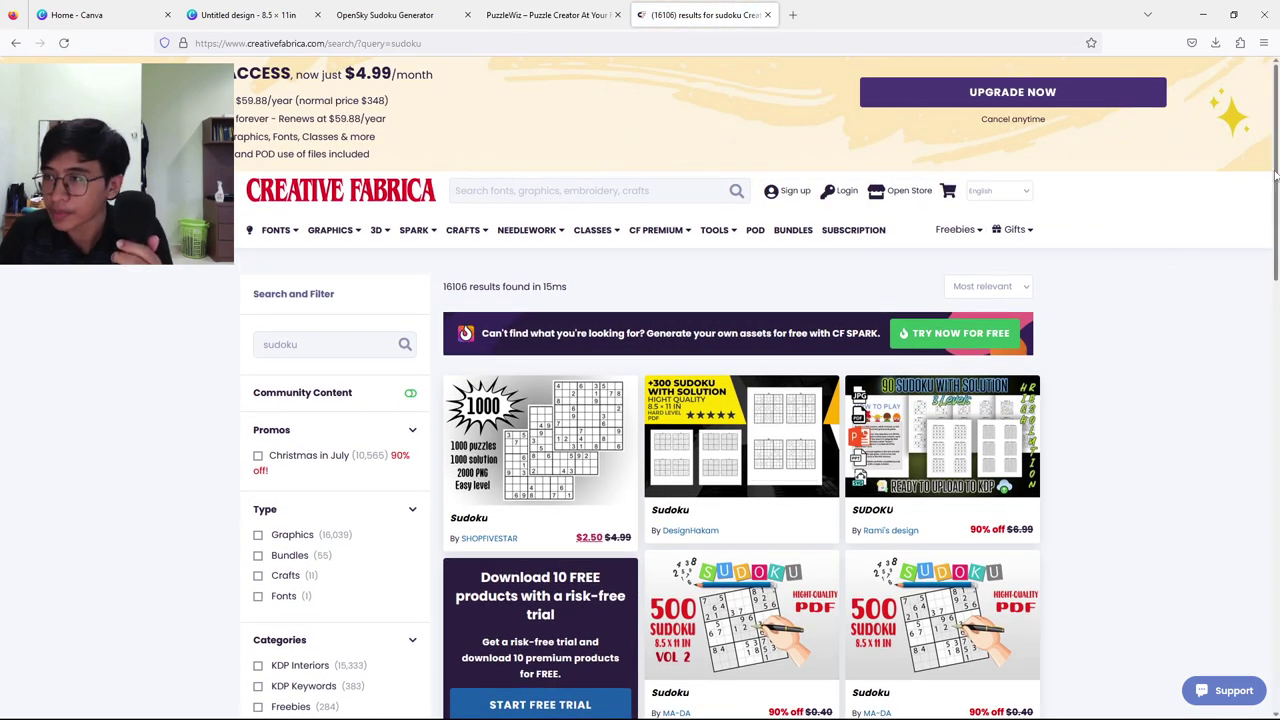
- Open the green hard-level Sudoku listing with 339 puzzles and scroll to its license details
scroll(1275, 230, "down", 3)
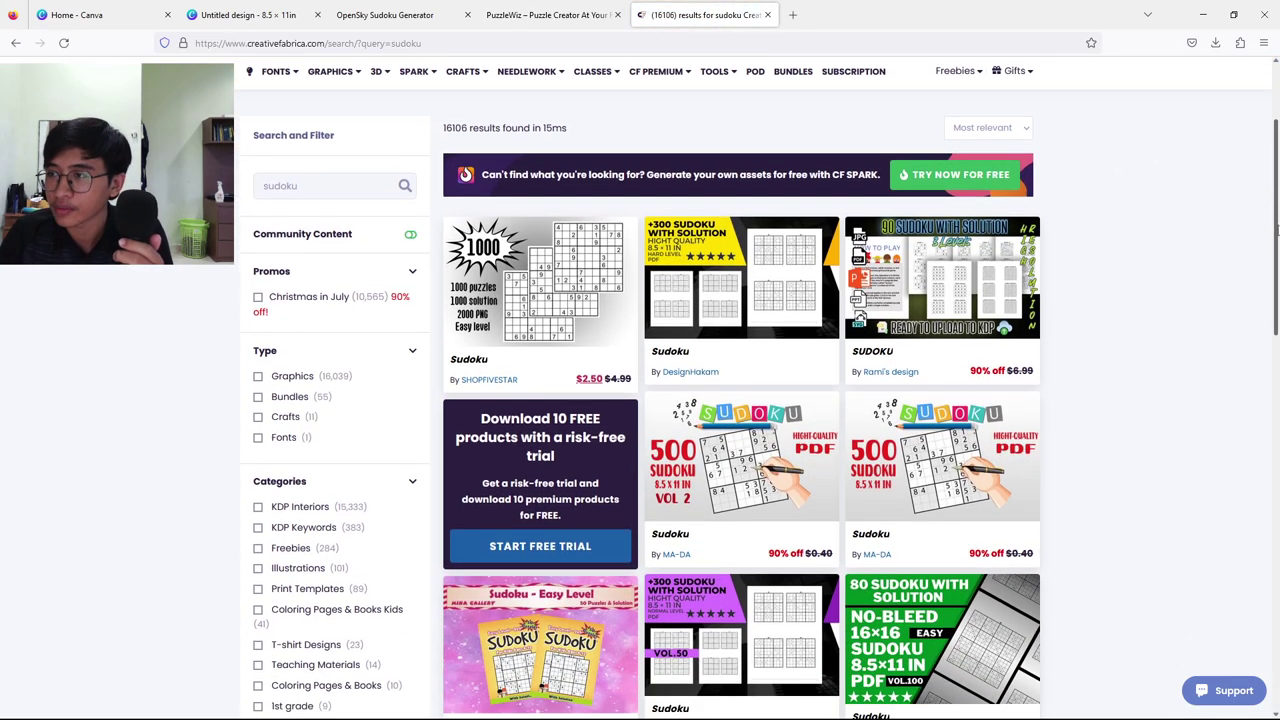
scroll(1275, 230, "up", 1)
left_click_drag(1277, 228, 1277, 405)
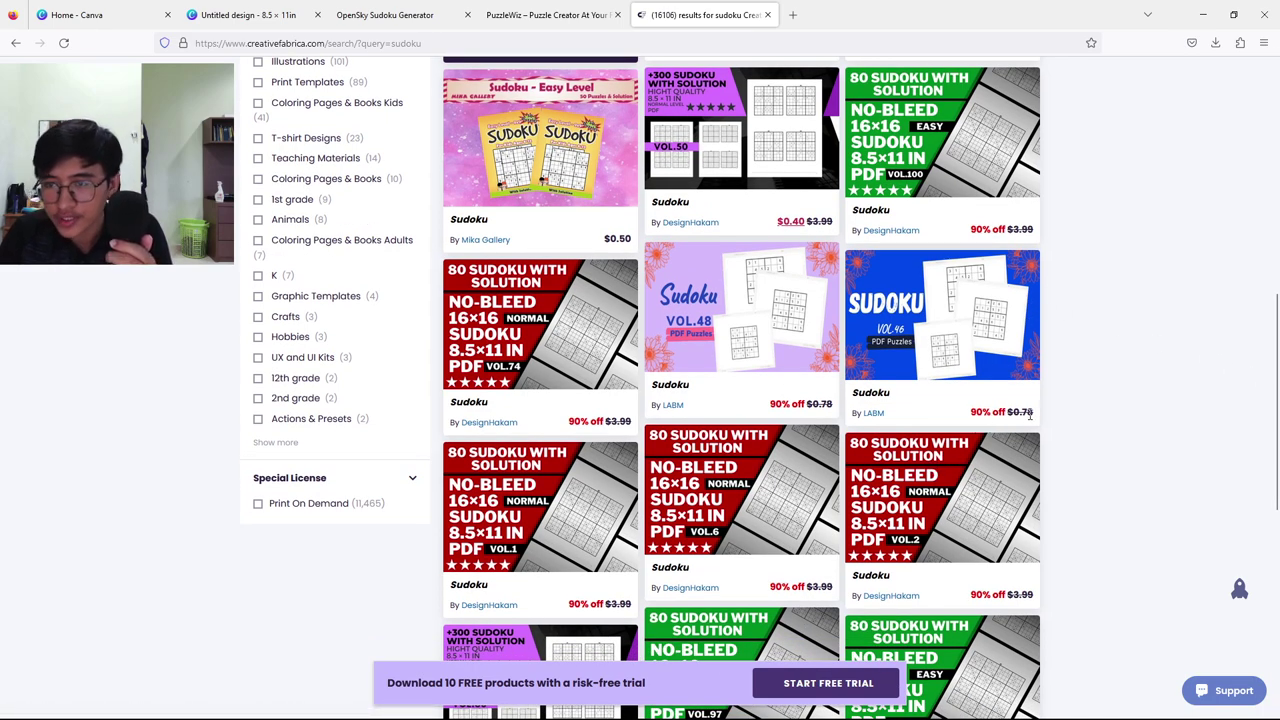
scroll(594, 452, "down", 5)
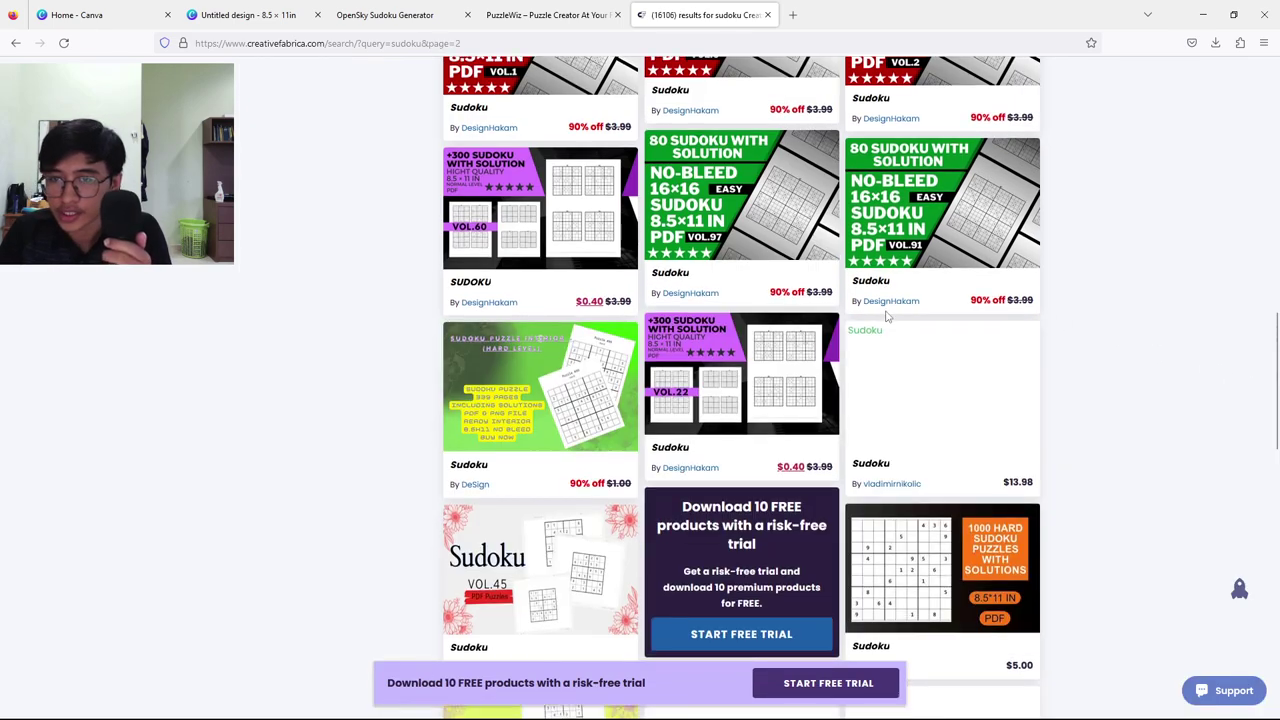
scroll(838, 355, "down", 3)
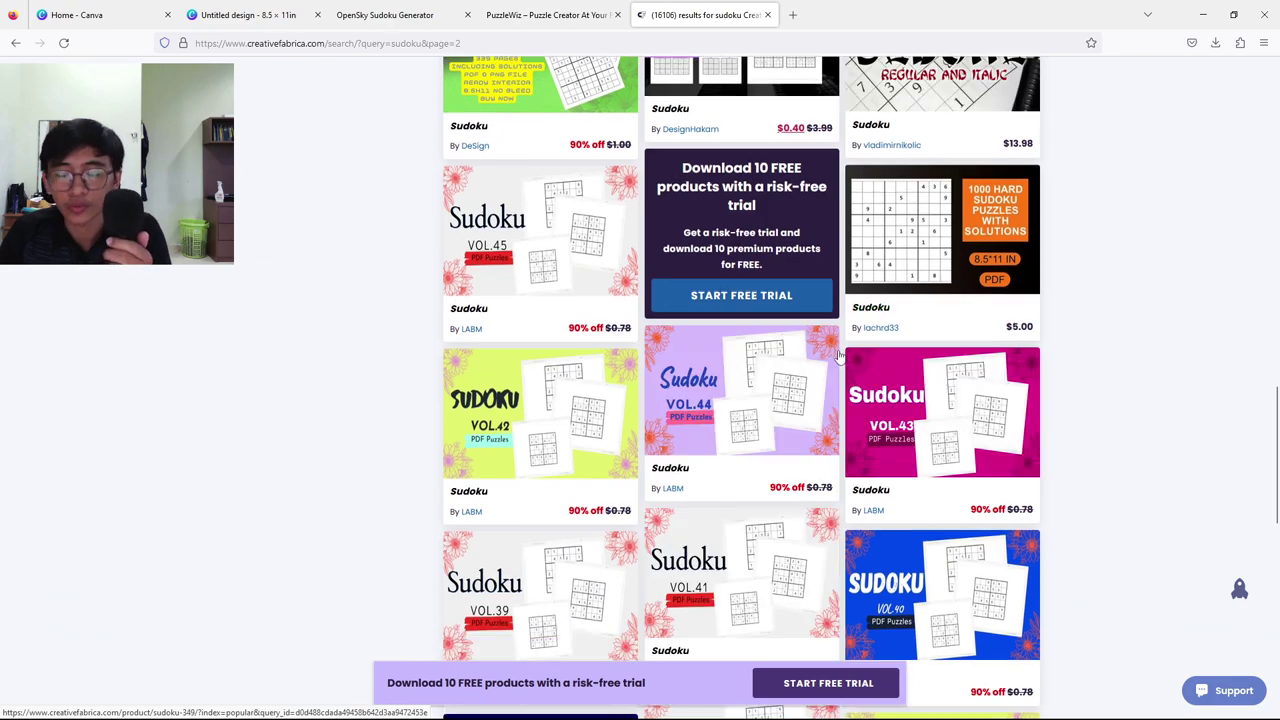
scroll(529, 314, "up", 4)
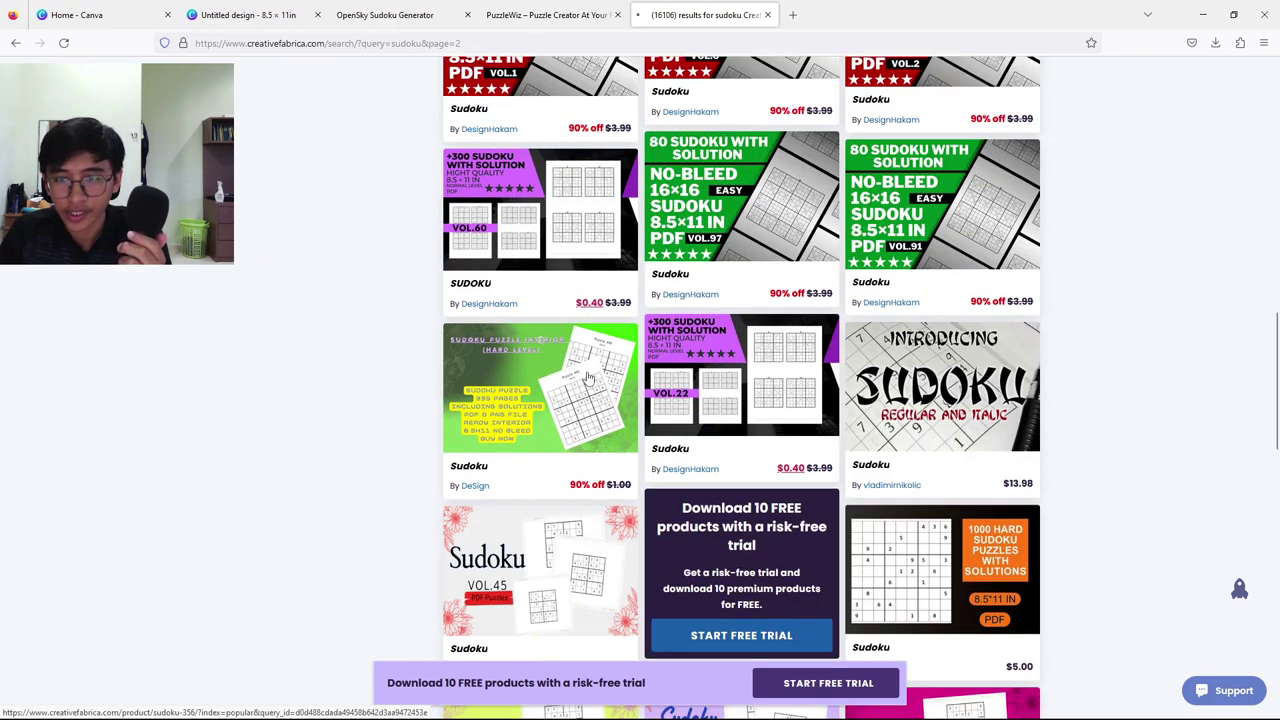
left_click(535, 345)
scroll(970, 427, "down", 2)
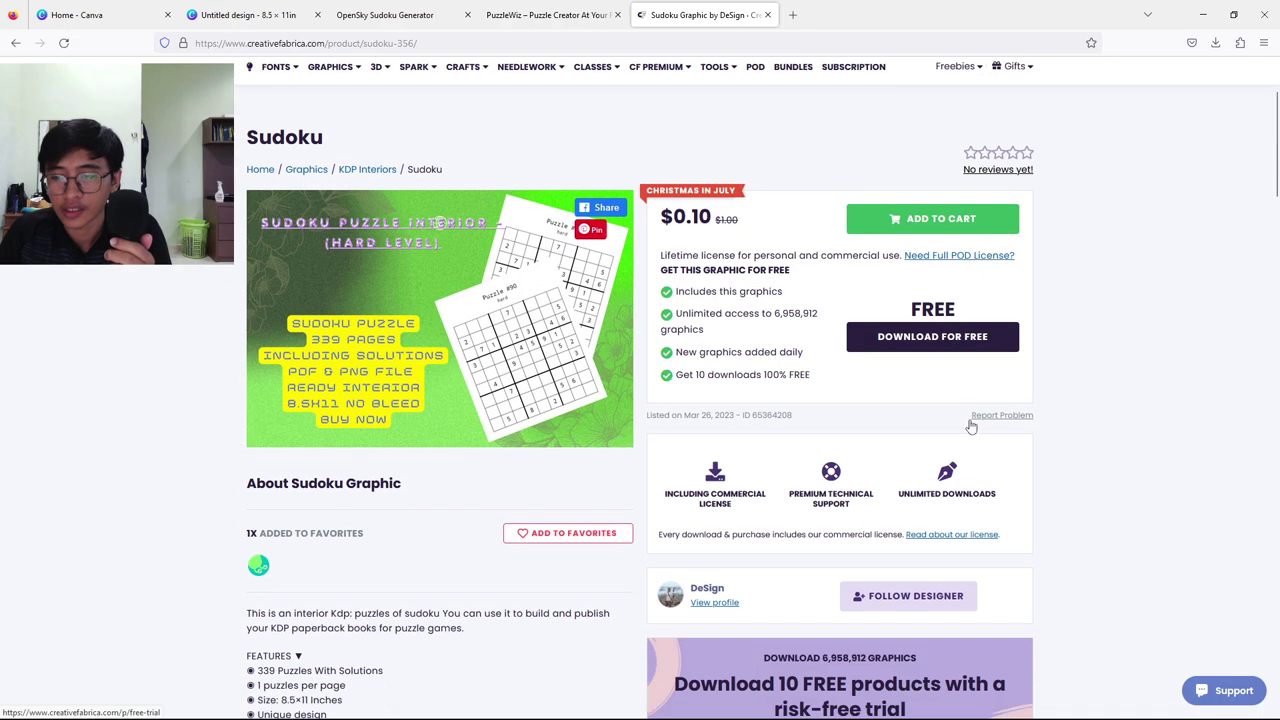
scroll(689, 394, "up", 2)
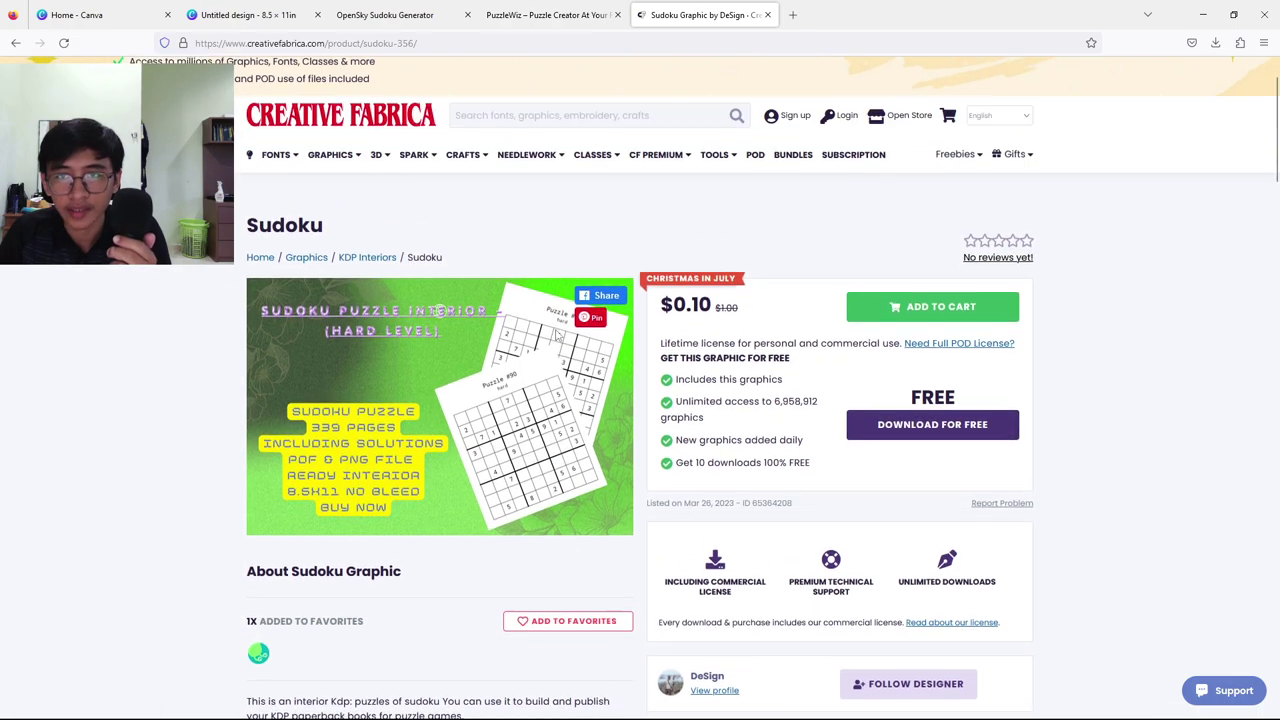
scroll(710, 230, "down", 1)
scroll(710, 235, "down", 3)
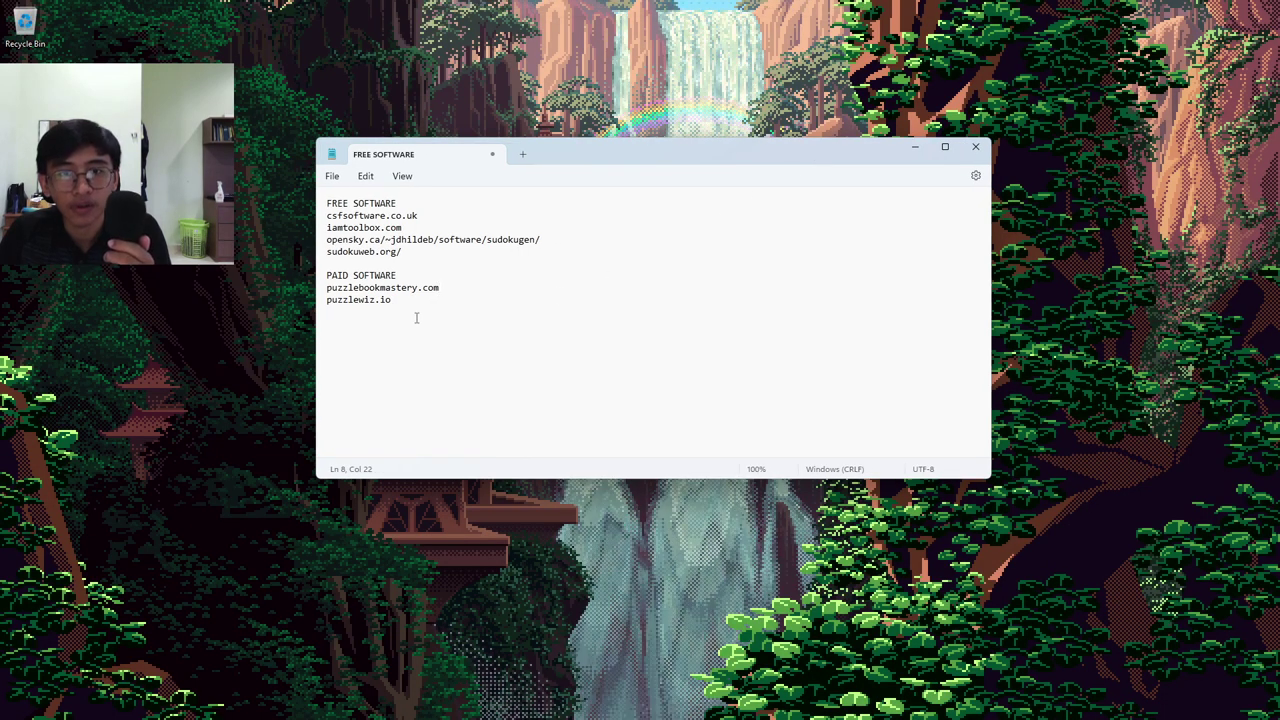
- Highlight the sites from sudokuweb.org through puzzlewiz.io in the Notepad list
left_click(390, 301)
left_click_drag(390, 301, 328, 252)
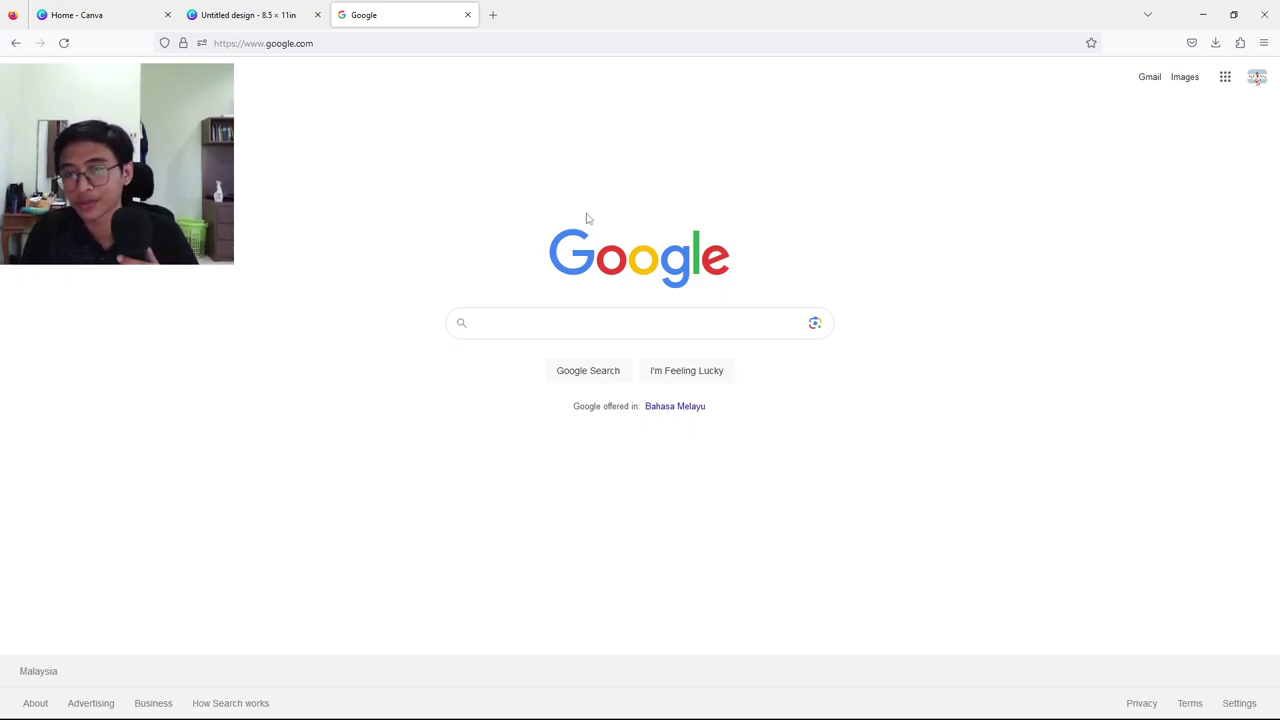
- Search Google for 'iamtoolbox' and open the 'Free Powerfull Toolbox: Home' result
left_click(649, 329)
type("iam")
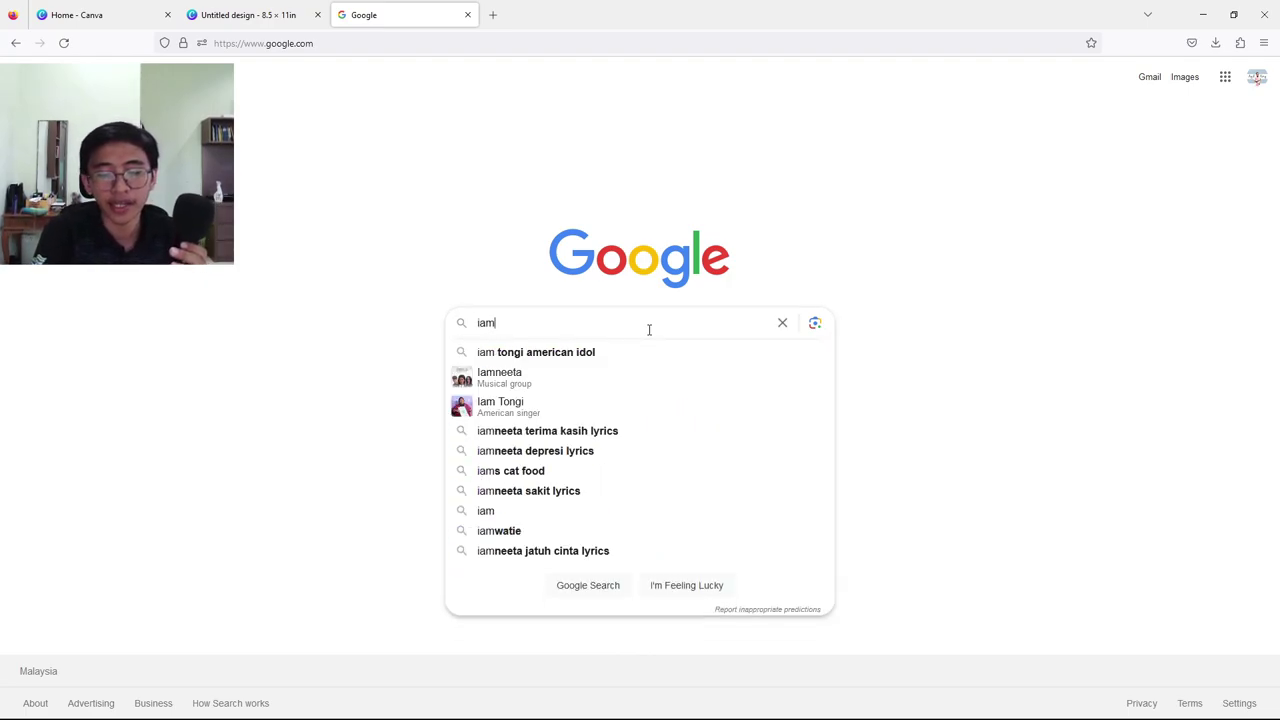
type("toolbox")
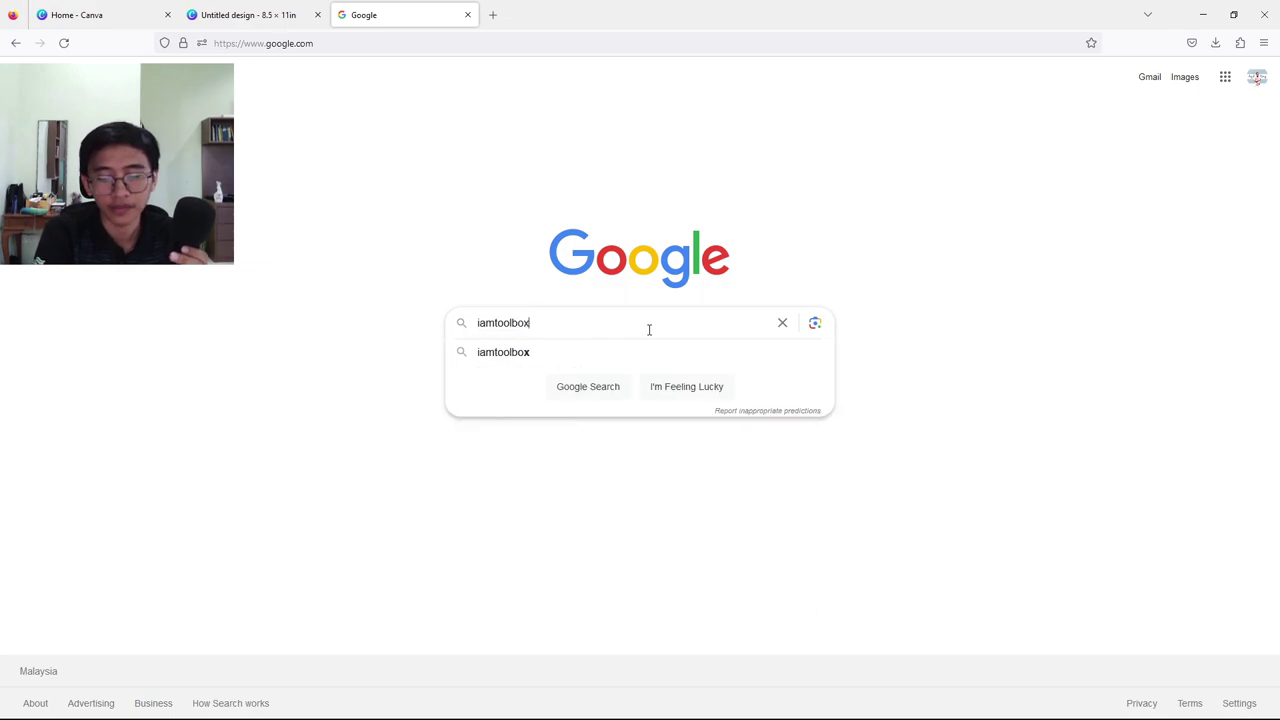
key("Return")
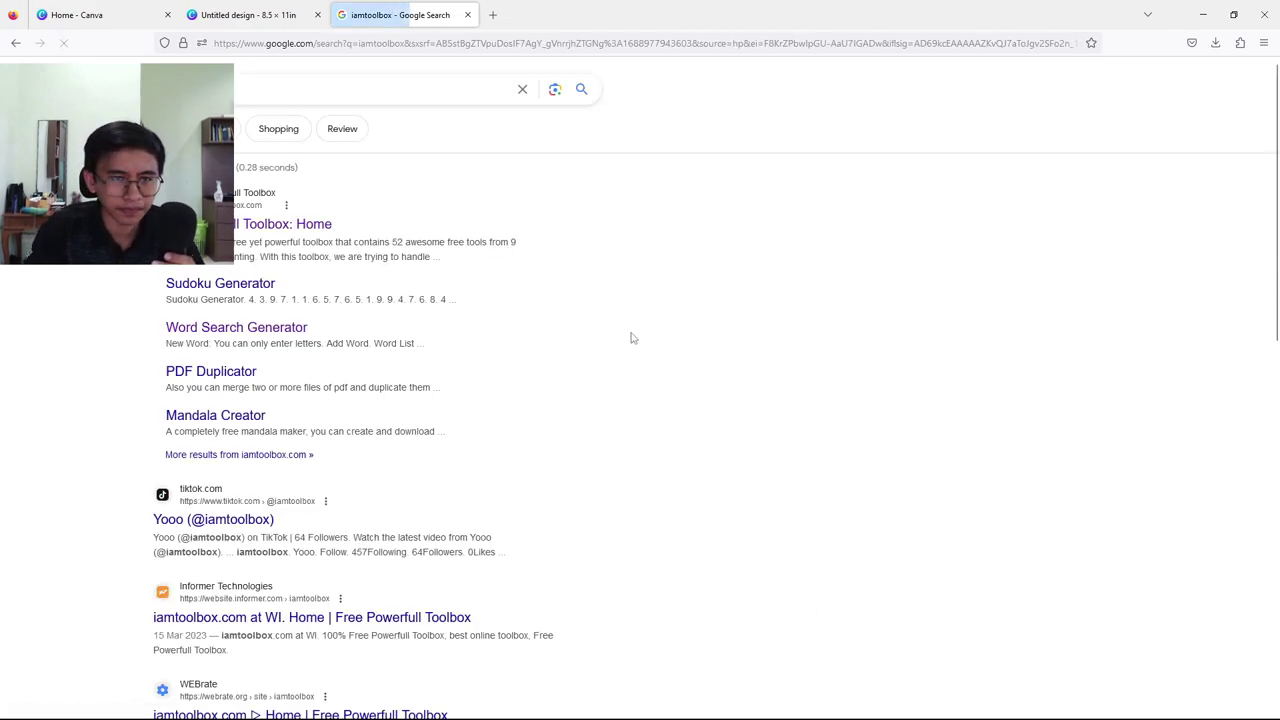
left_click(320, 237)
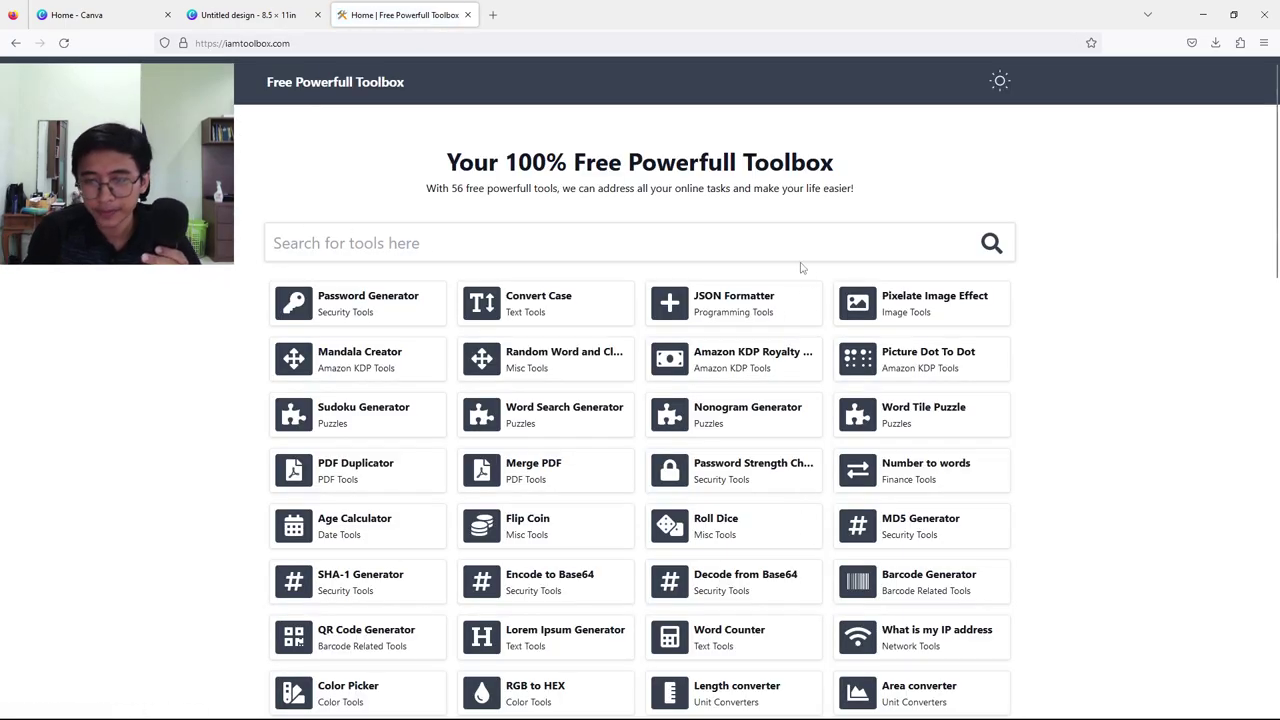
- Search iamtoolbox for 'sudoku' and open the Sudoku Generator showing a fresh Easy puzzle
left_click(417, 228)
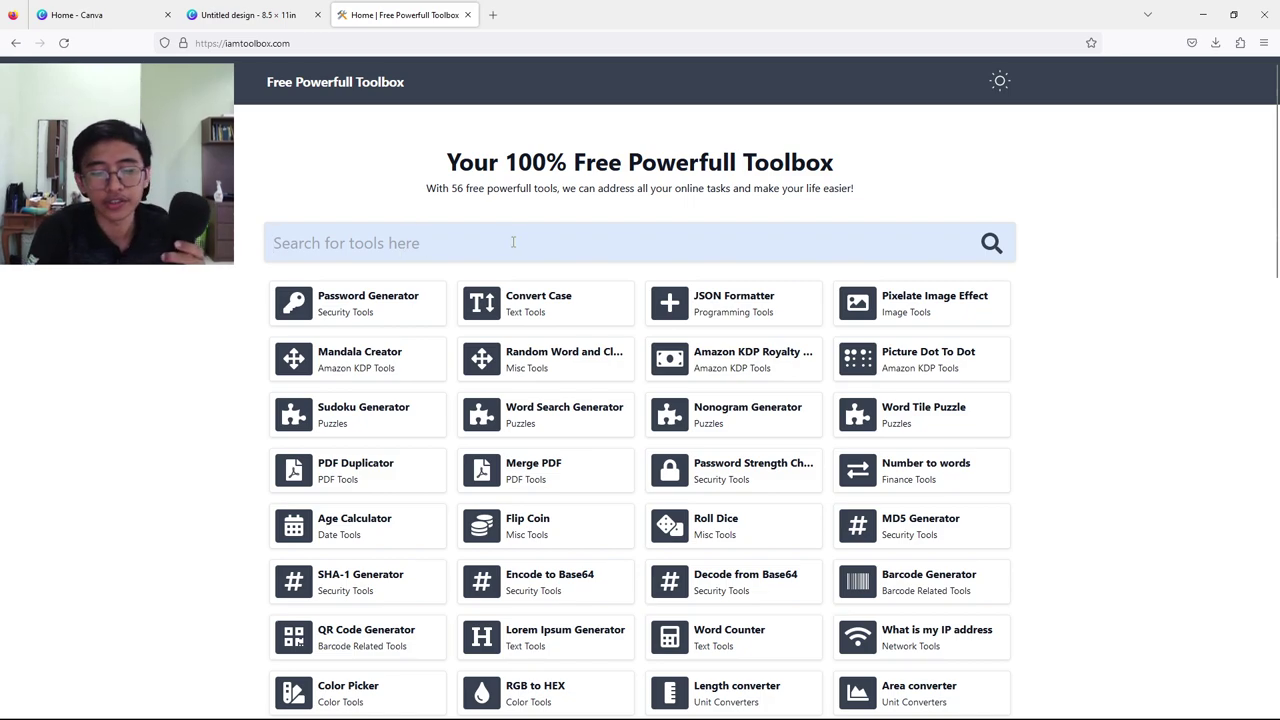
type("sudoku")
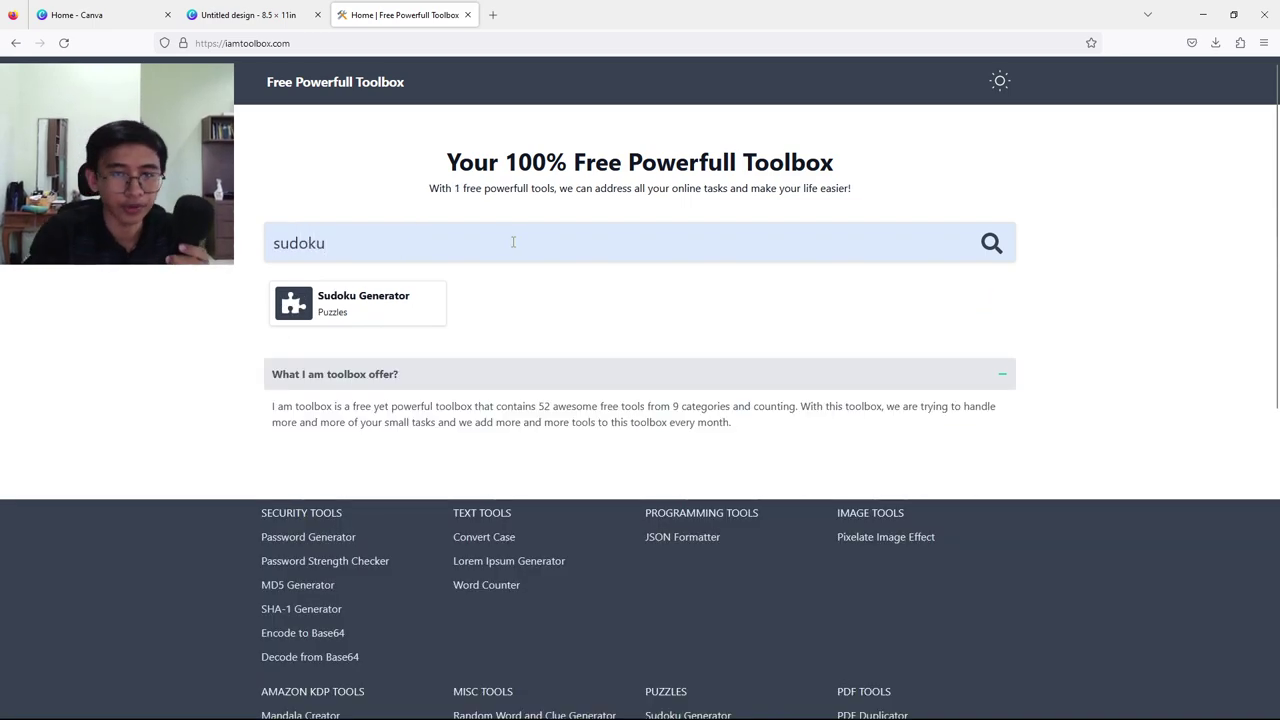
left_click(354, 318)
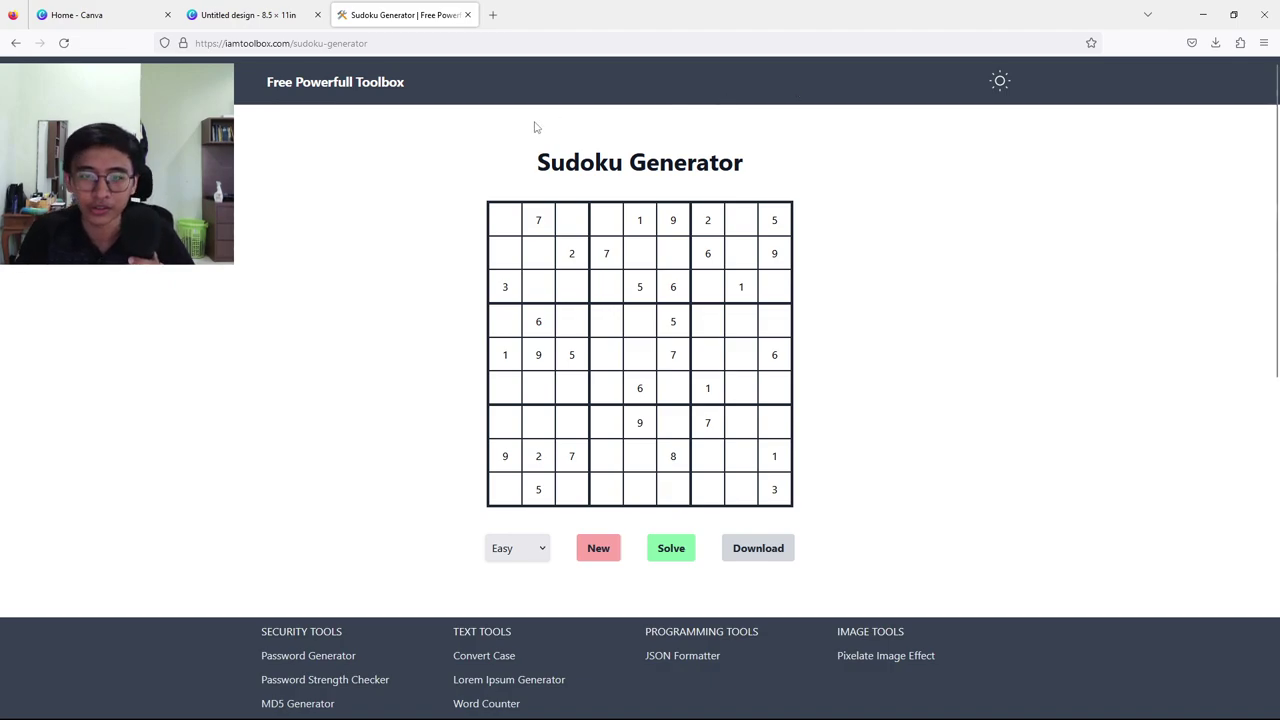
- Keep difficulty at Easy and save the Easy puzzle and its solved grid as images
left_click(540, 552)
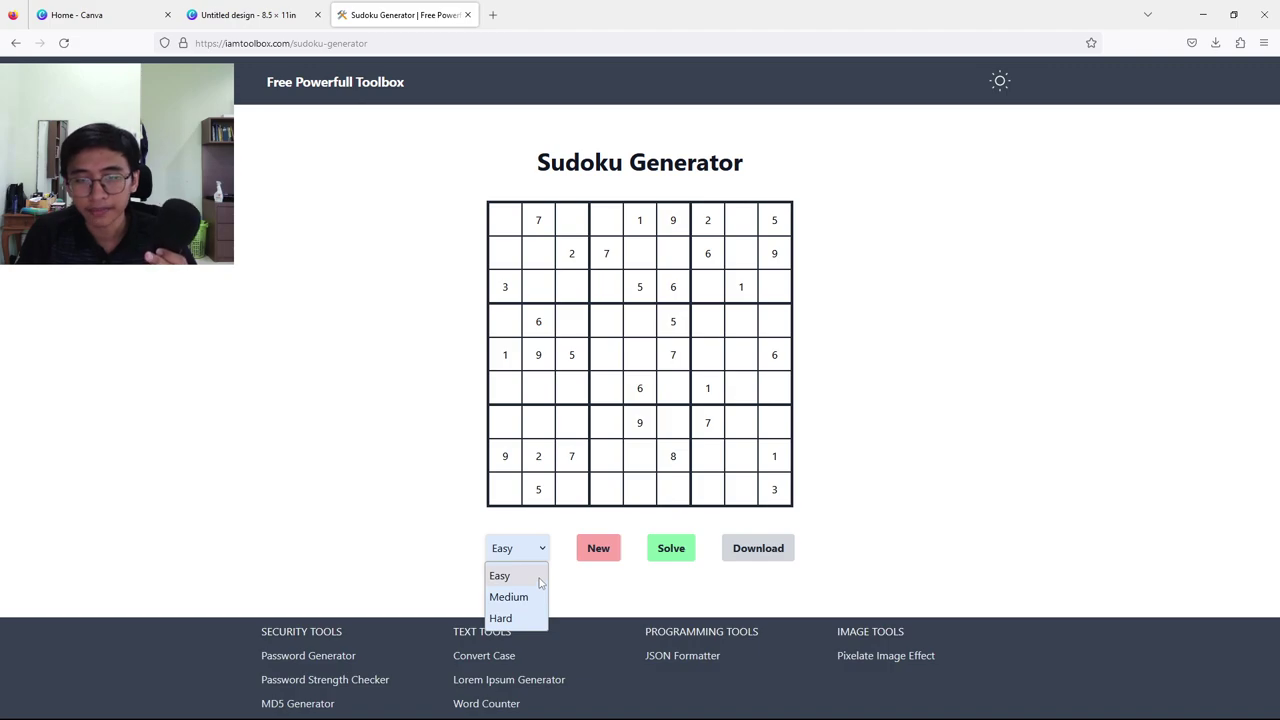
left_click(540, 578)
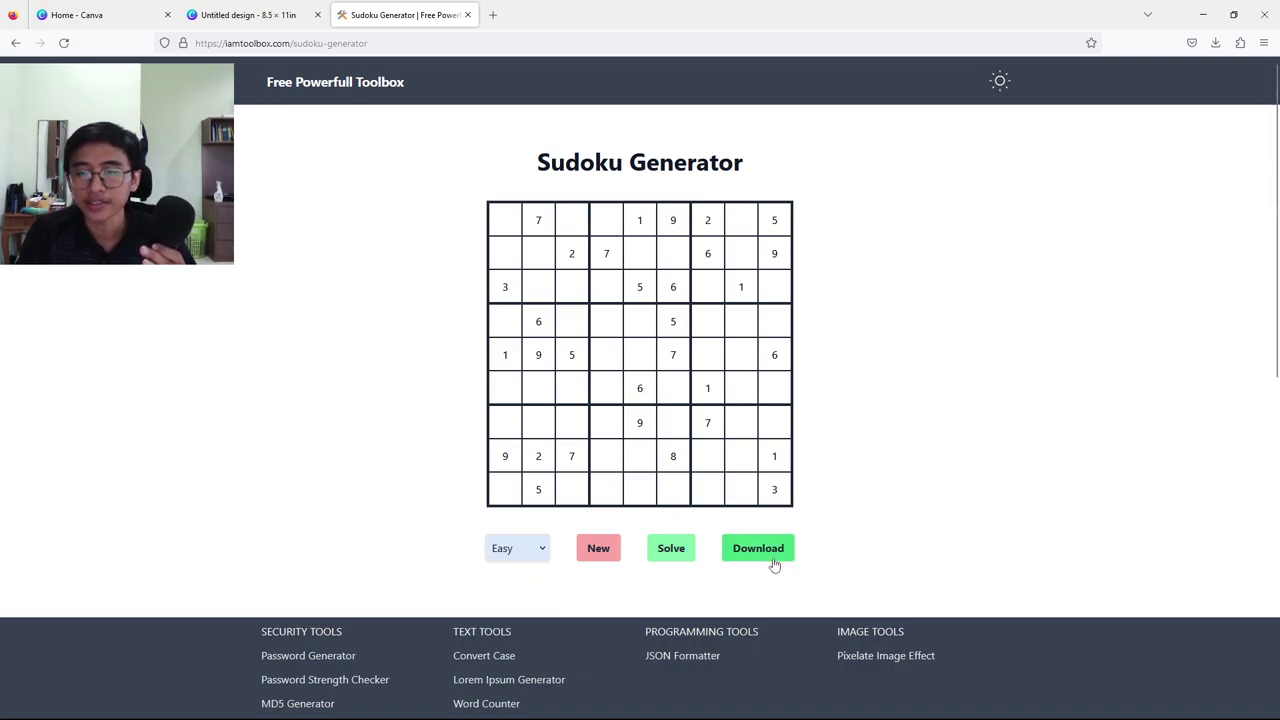
left_click(770, 558)
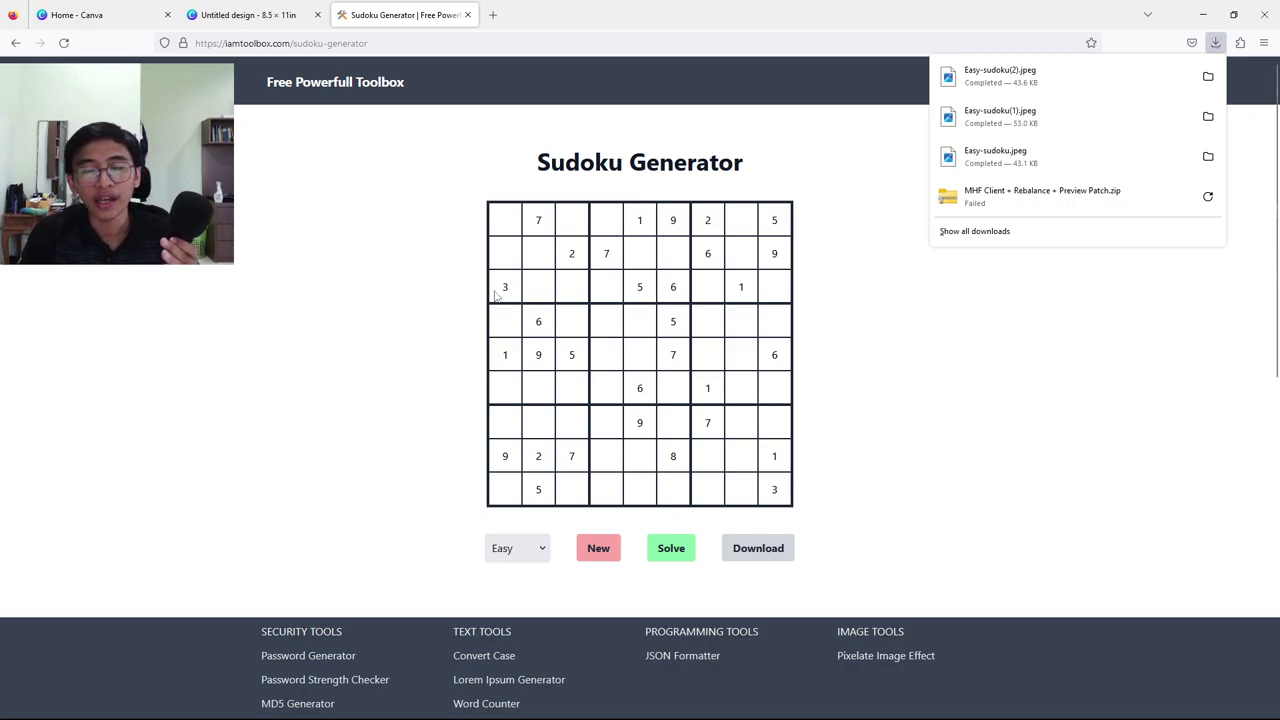
left_click(154, 363)
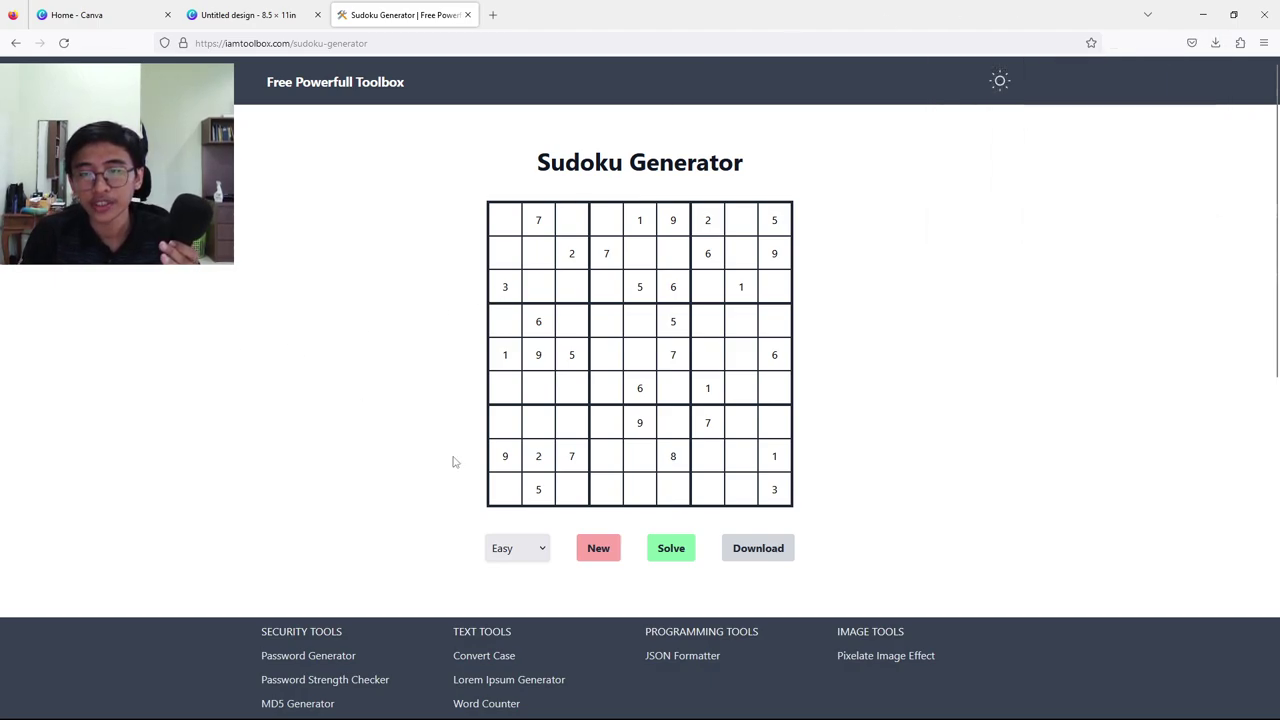
left_click(670, 550)
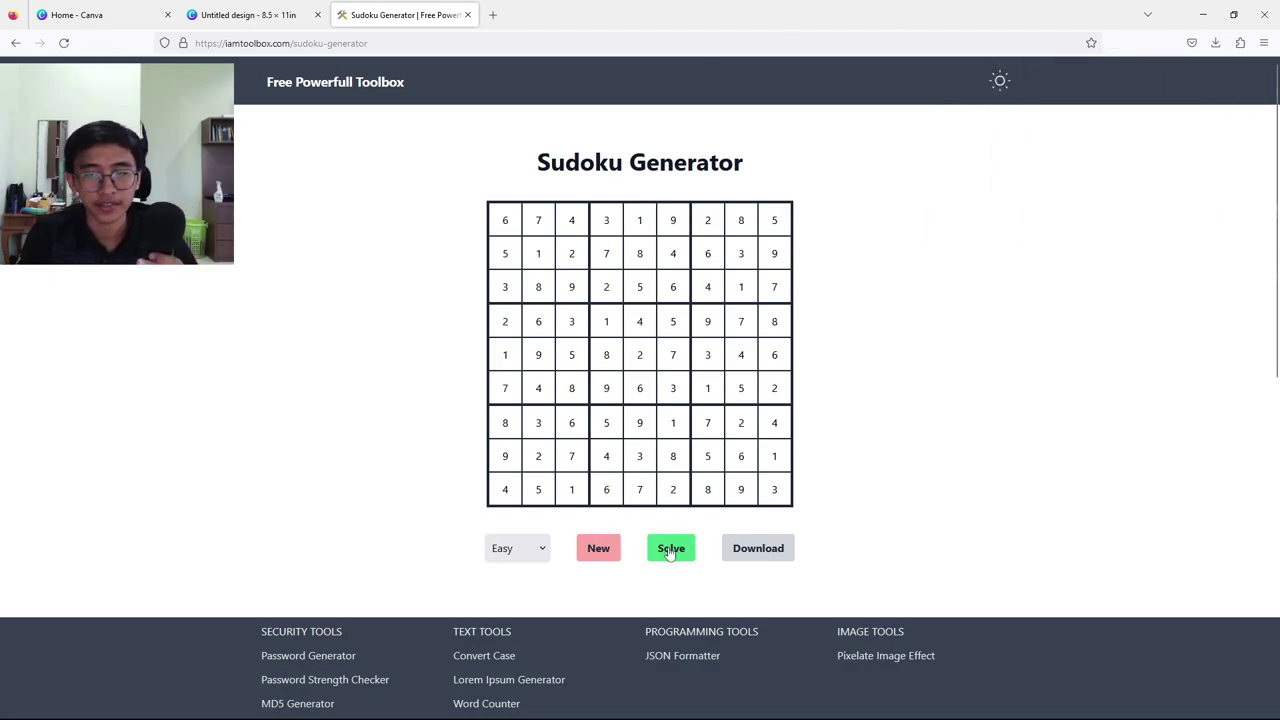
left_click(773, 560)
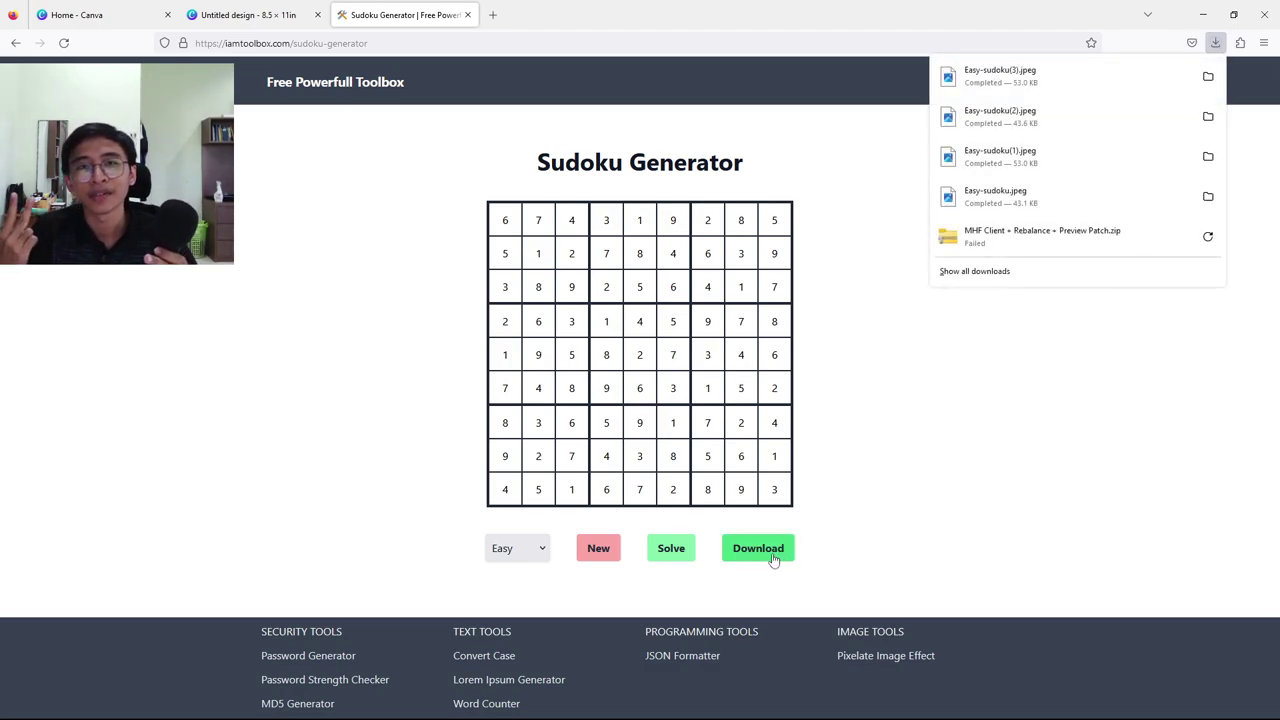
- Switch to Hard, save the Hard puzzle and its solution as images, and return to Canva
left_click(510, 548)
left_click(536, 618)
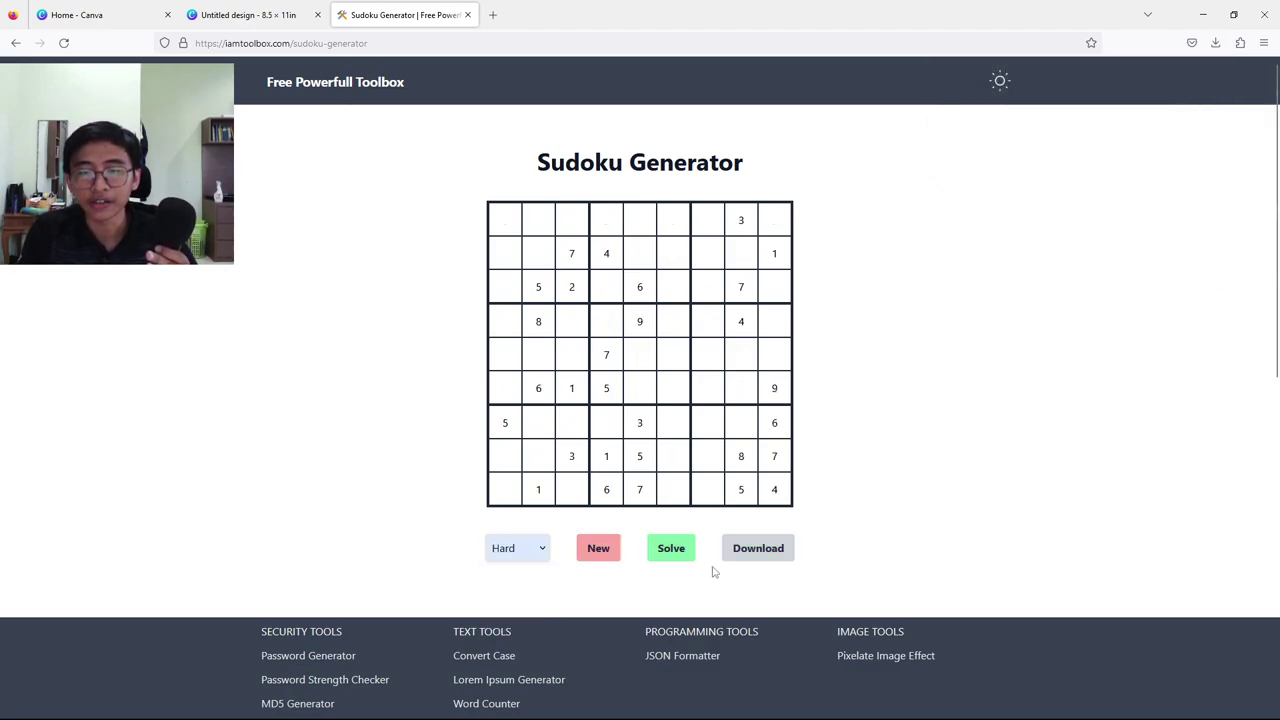
left_click(760, 555)
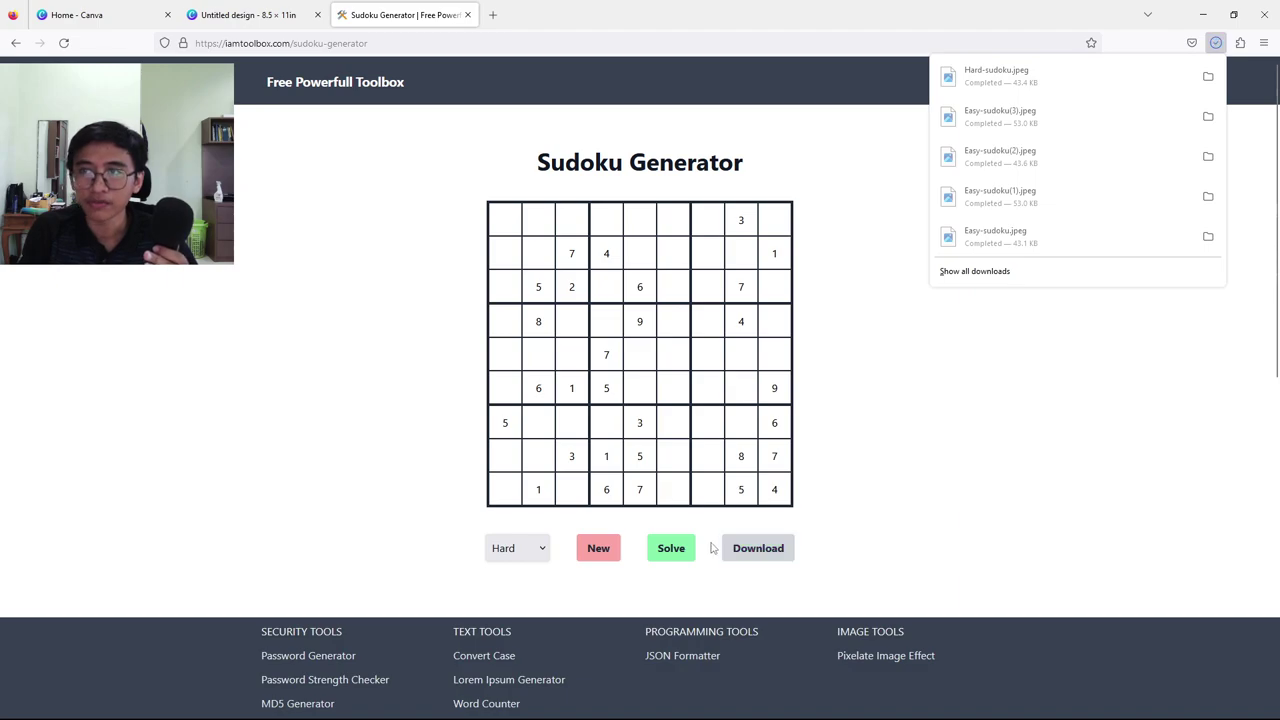
left_click(674, 548)
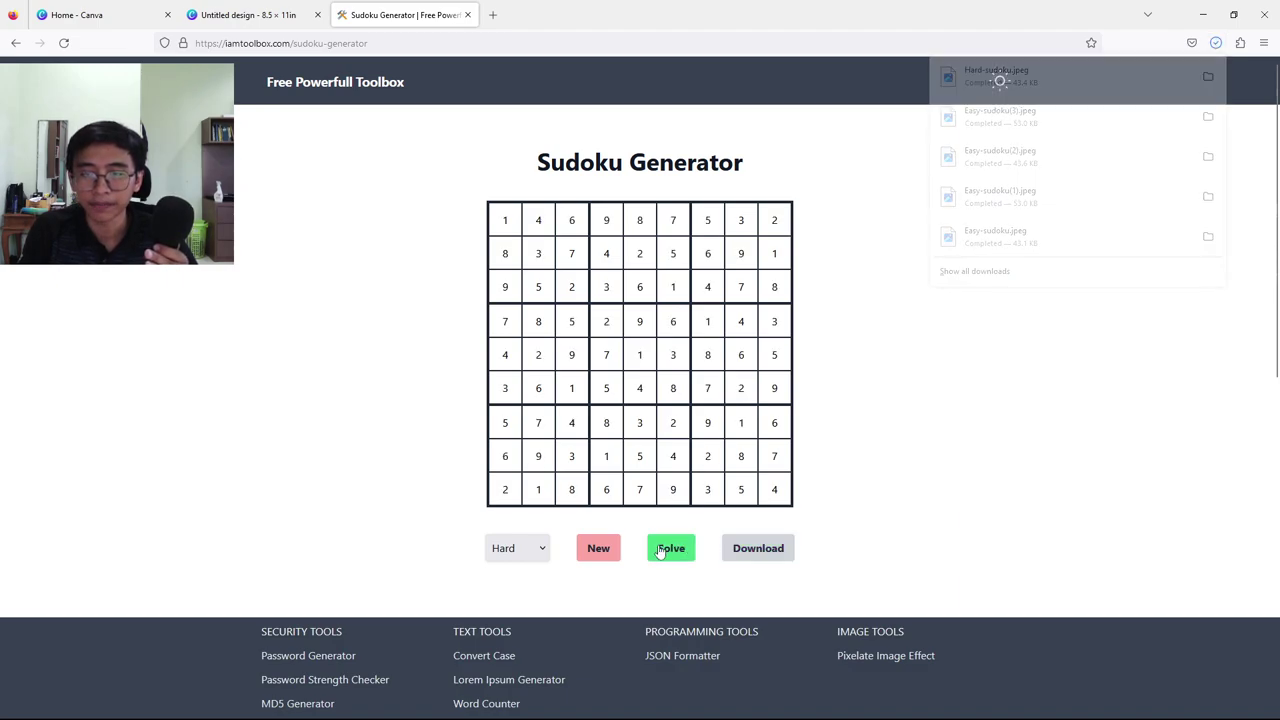
left_click(763, 563)
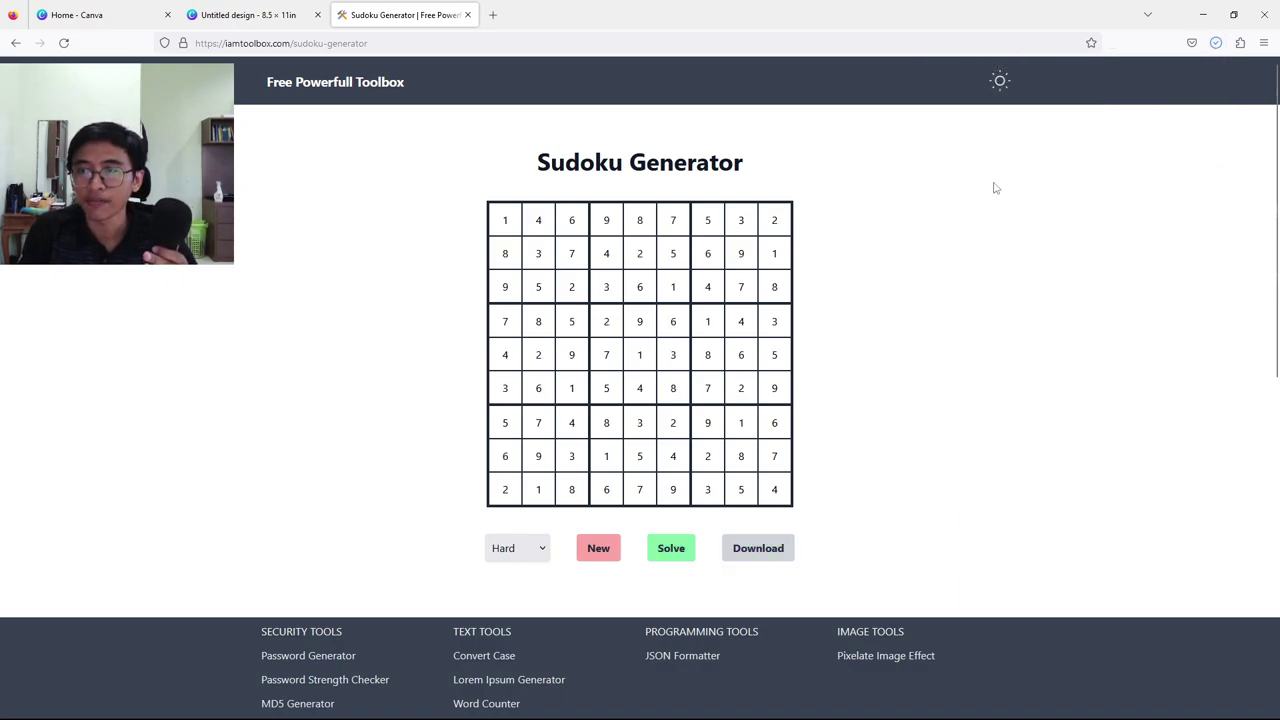
left_click(248, 14)
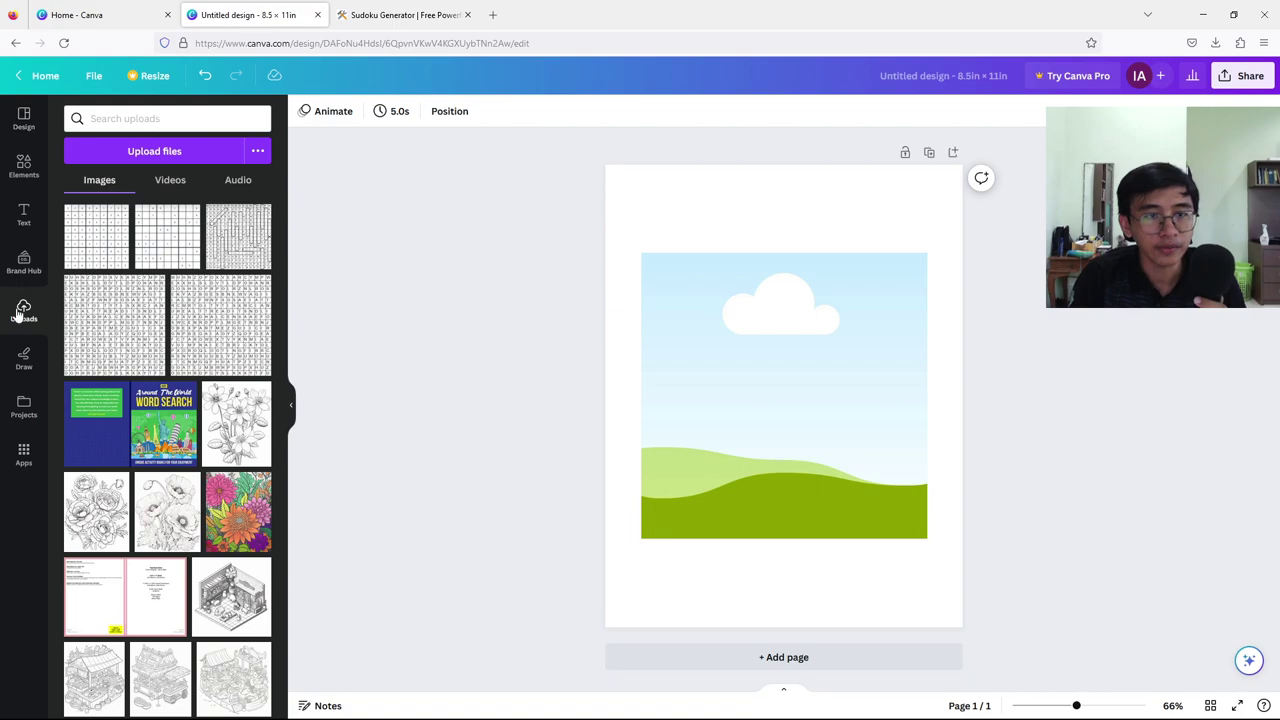
- Upload the six Easy/Hard sudoku images and drag one grid into the page's square frame
left_click(135, 150)
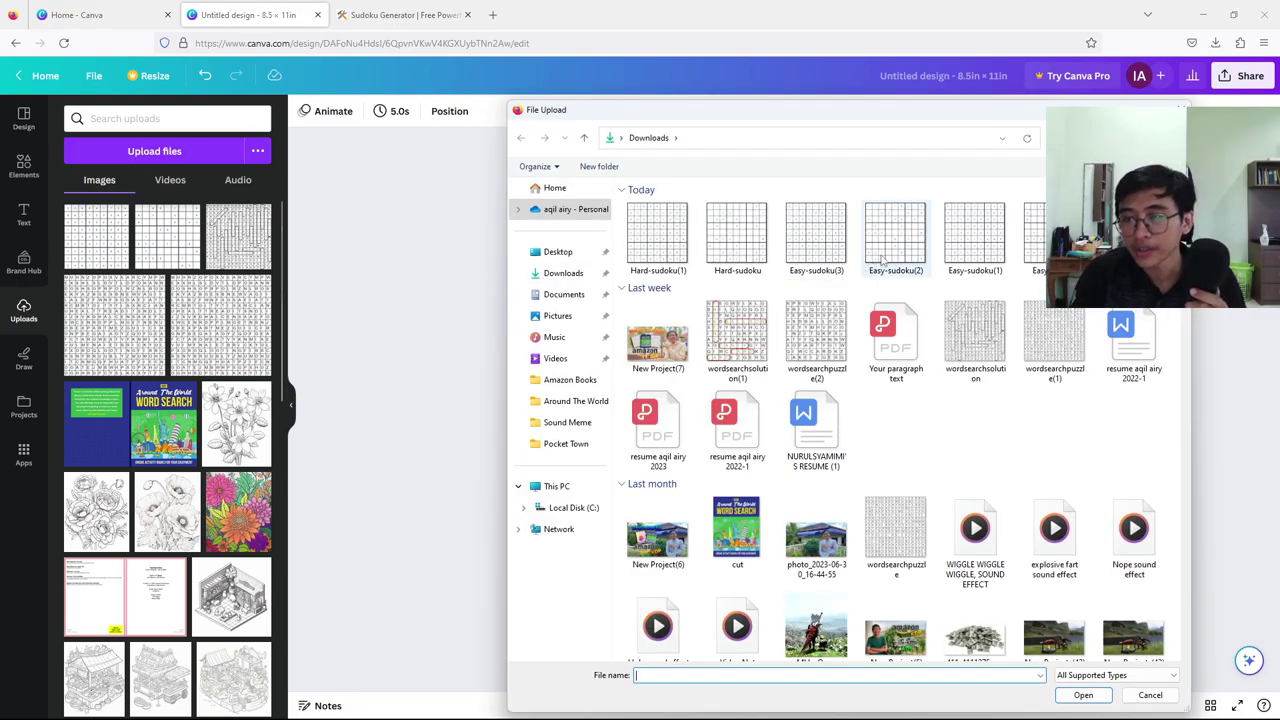
left_click_drag(1070, 238, 632, 237)
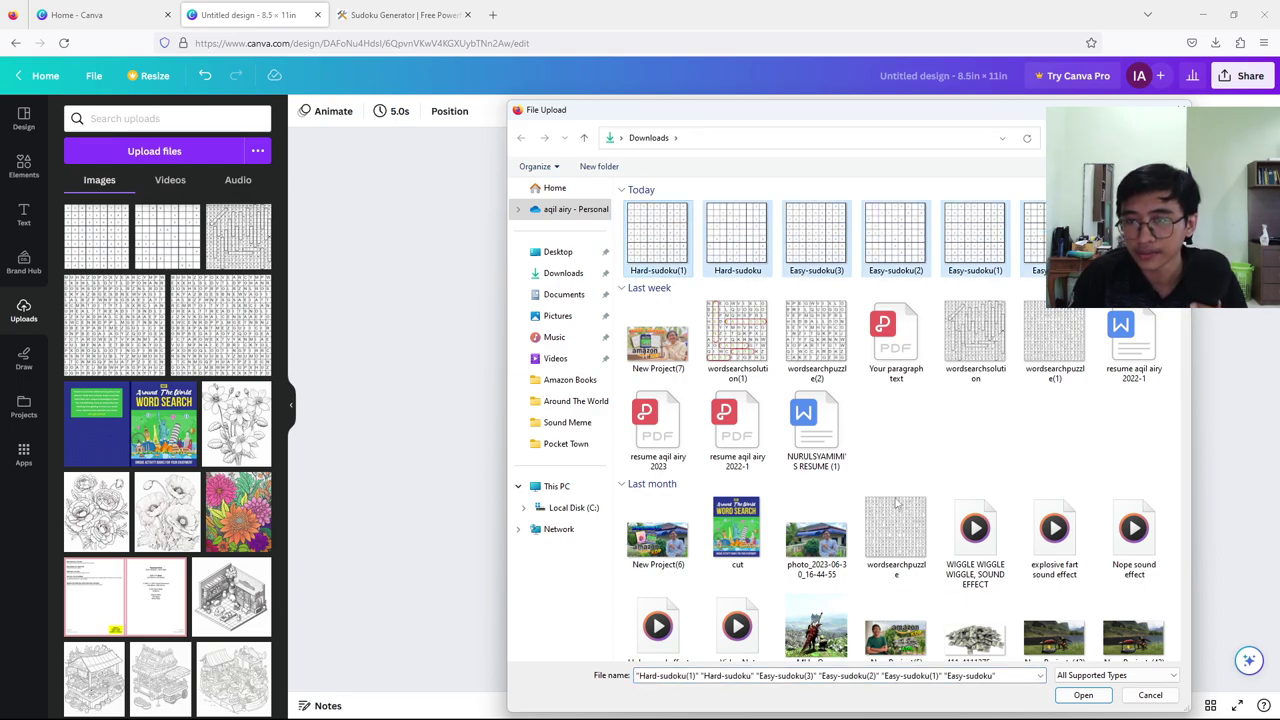
left_click(1080, 695)
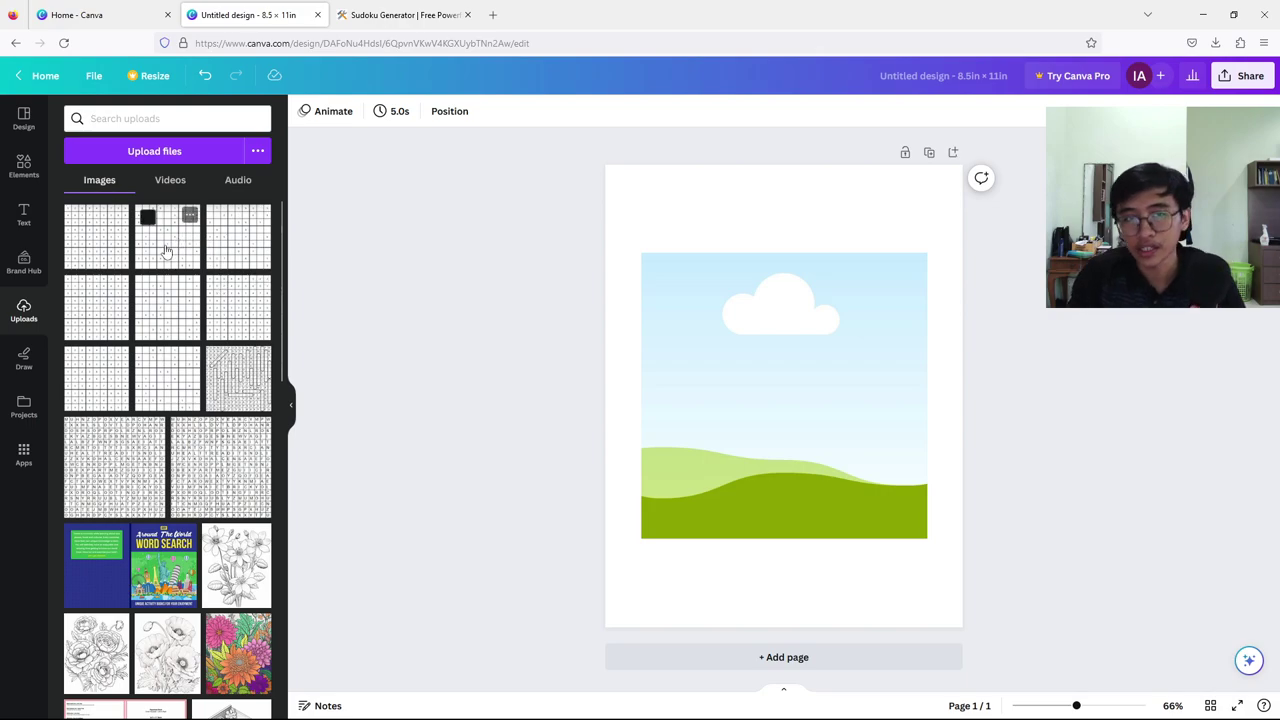
left_click_drag(166, 250, 728, 368)
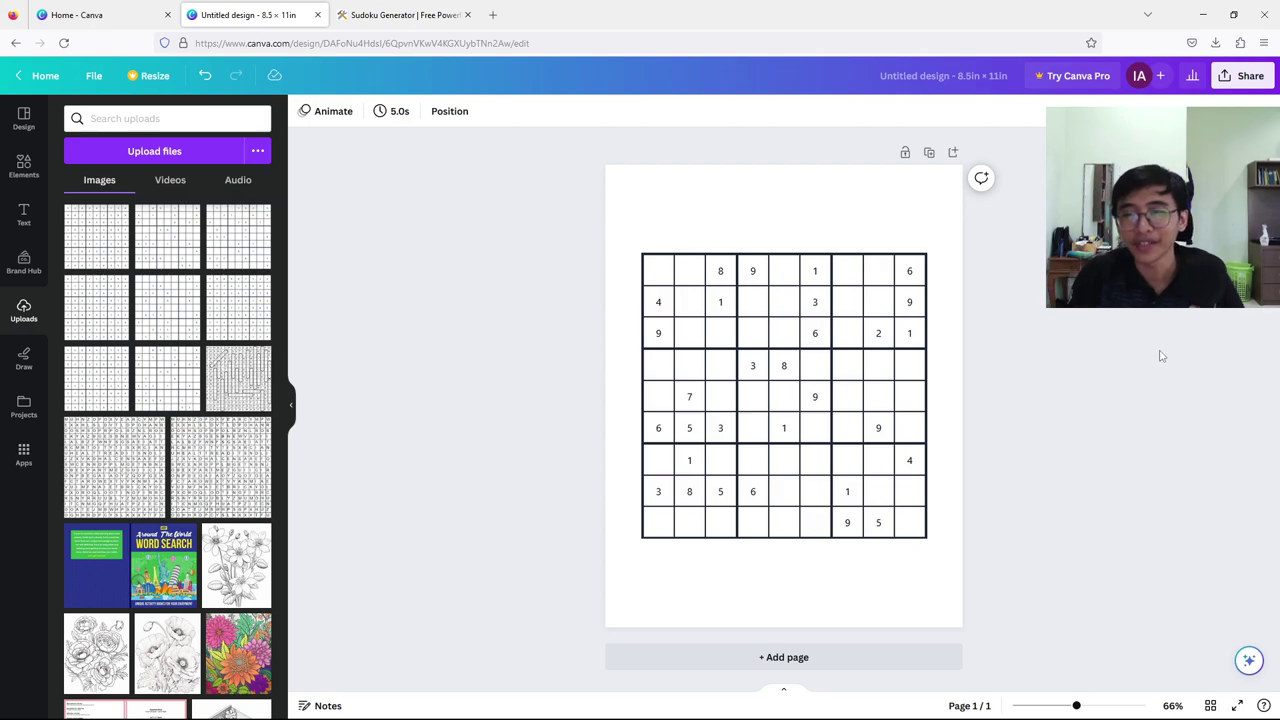
- Delete the grid image, then shrink the empty frame and centre it on the page
left_click(899, 380)
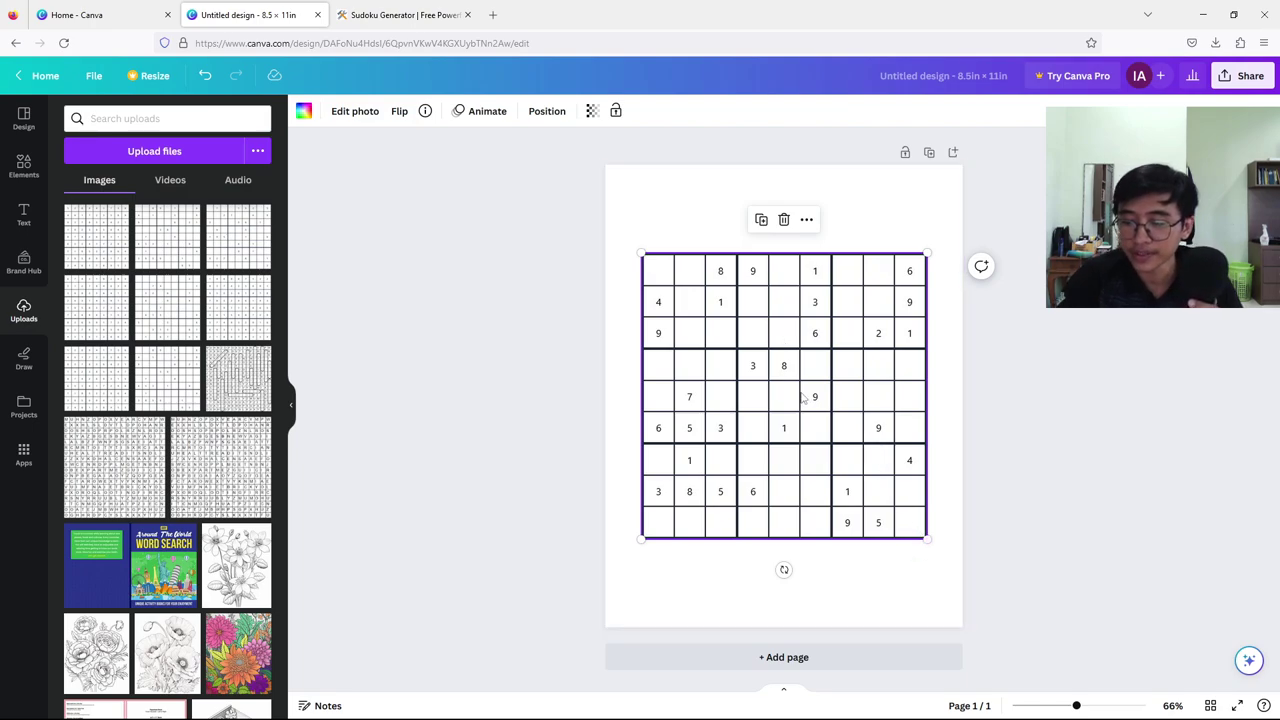
key("Delete")
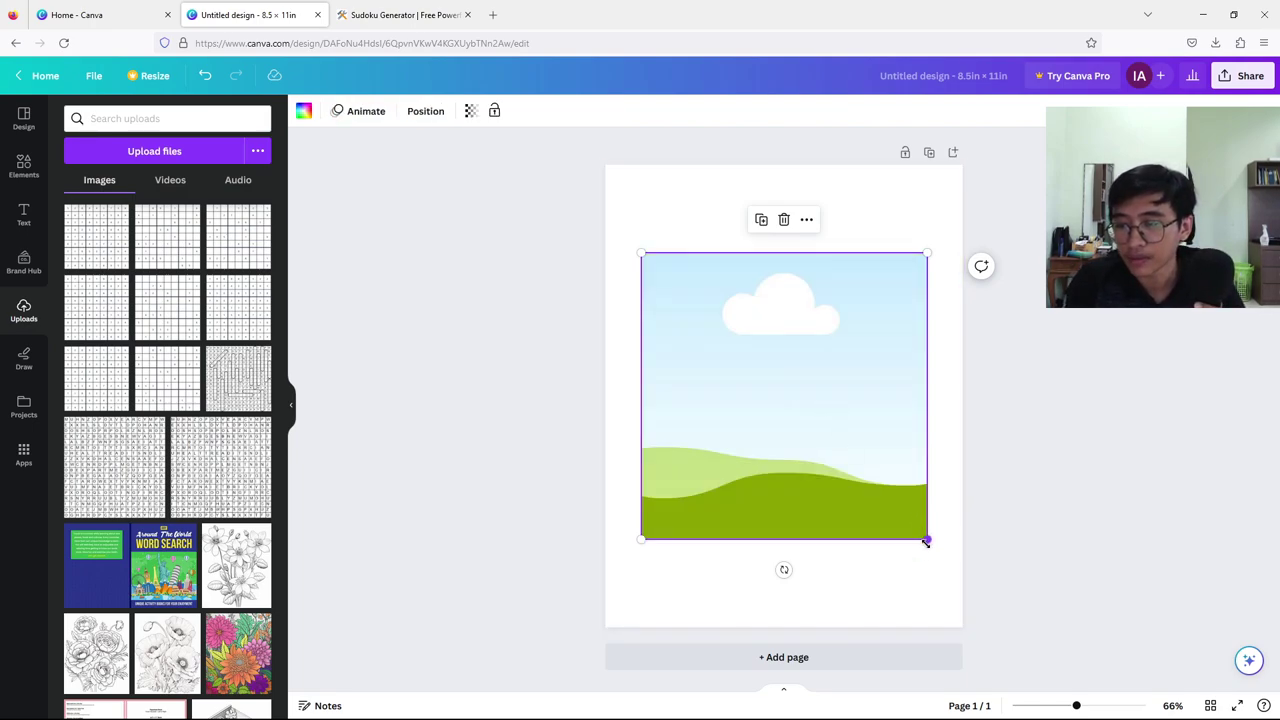
left_click_drag(926, 540, 800, 410)
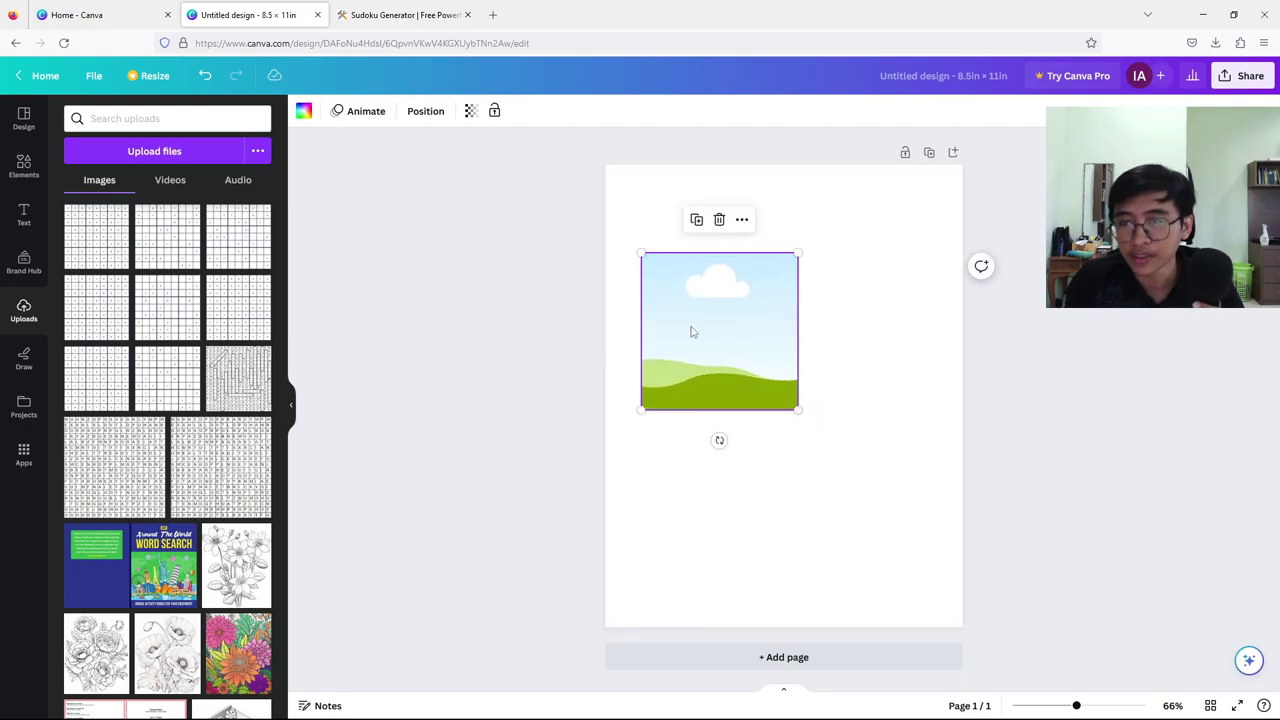
left_click_drag(691, 331, 760, 271)
left_click_drag(861, 352, 874, 368)
left_click_drag(831, 317, 825, 318)
left_click_drag(869, 368, 885, 385)
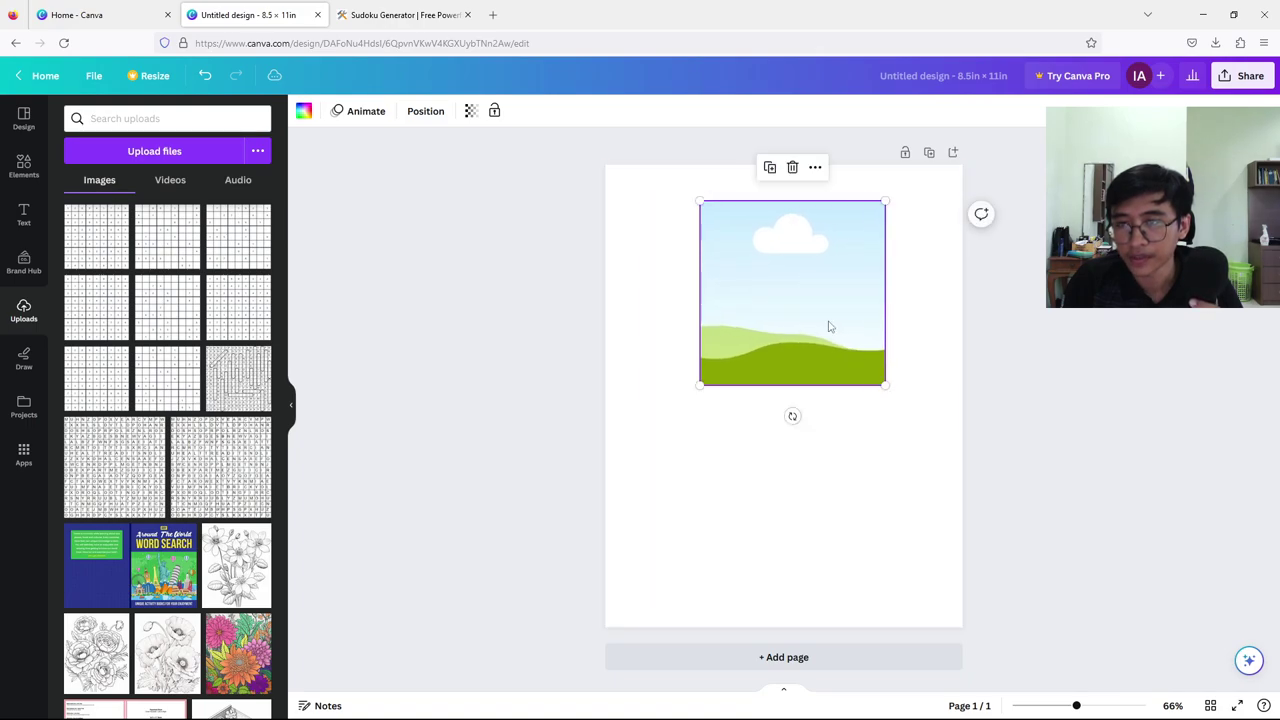
left_click_drag(829, 326, 826, 320)
left_click(837, 291)
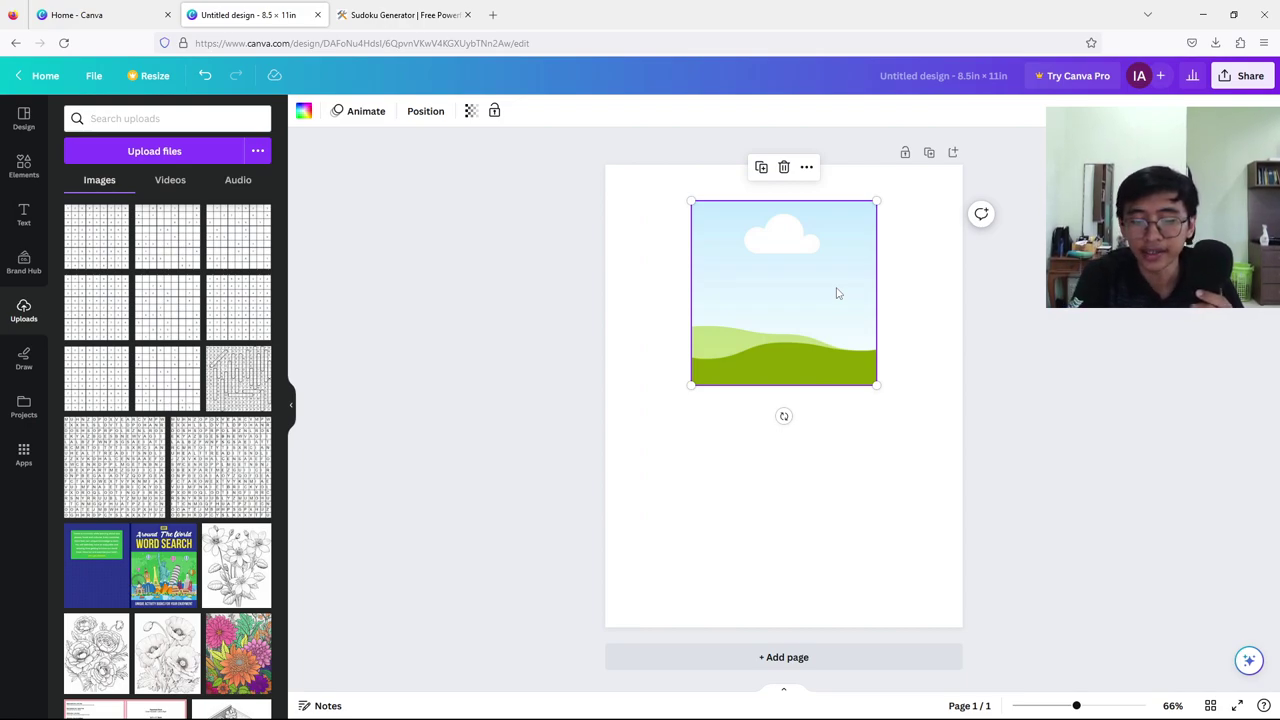
- Duplicate the frame below the original and drag a different sudoku grid into each frame
key("shift+Right")
key("shift+Down")
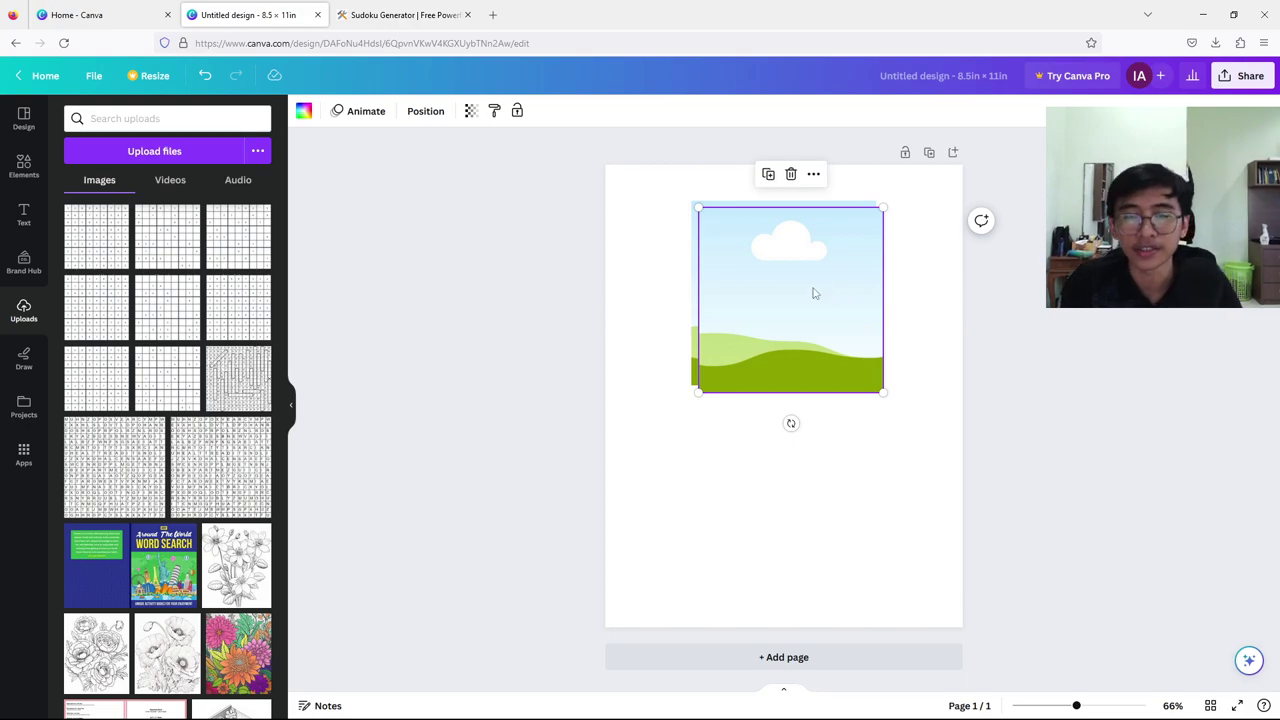
left_click_drag(803, 294, 796, 486)
left_click(1091, 369)
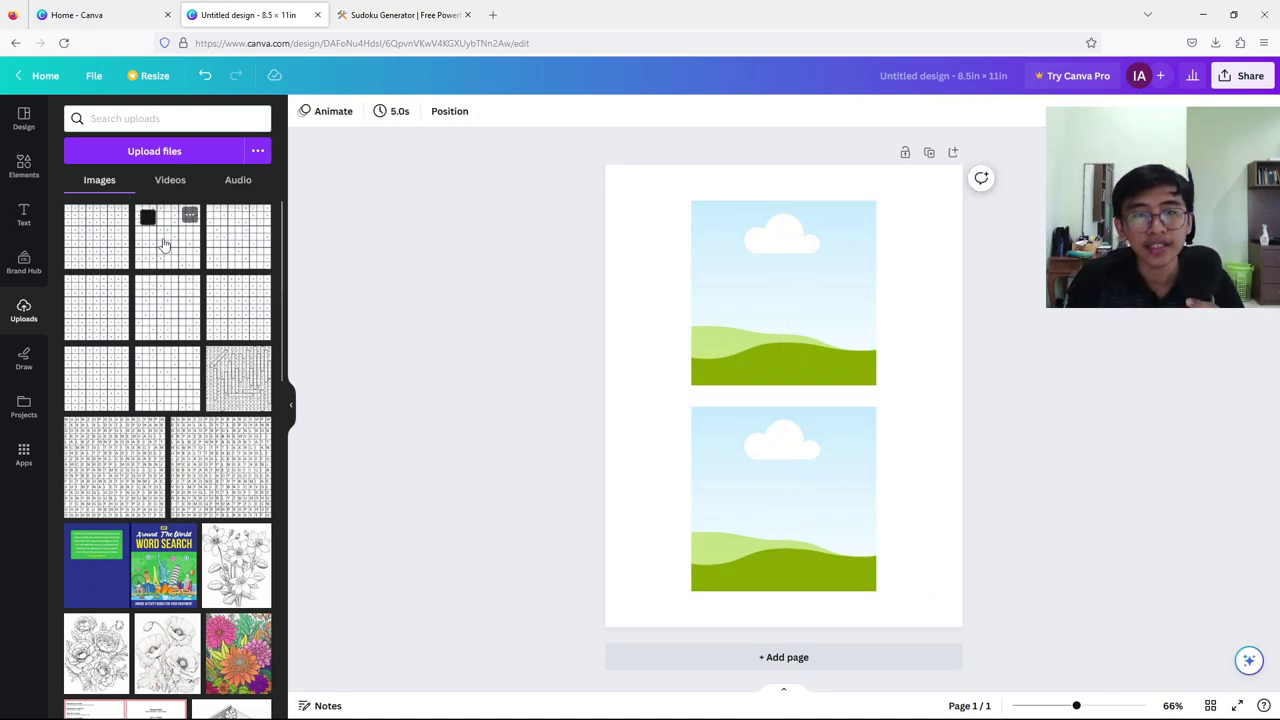
left_click_drag(165, 245, 750, 285)
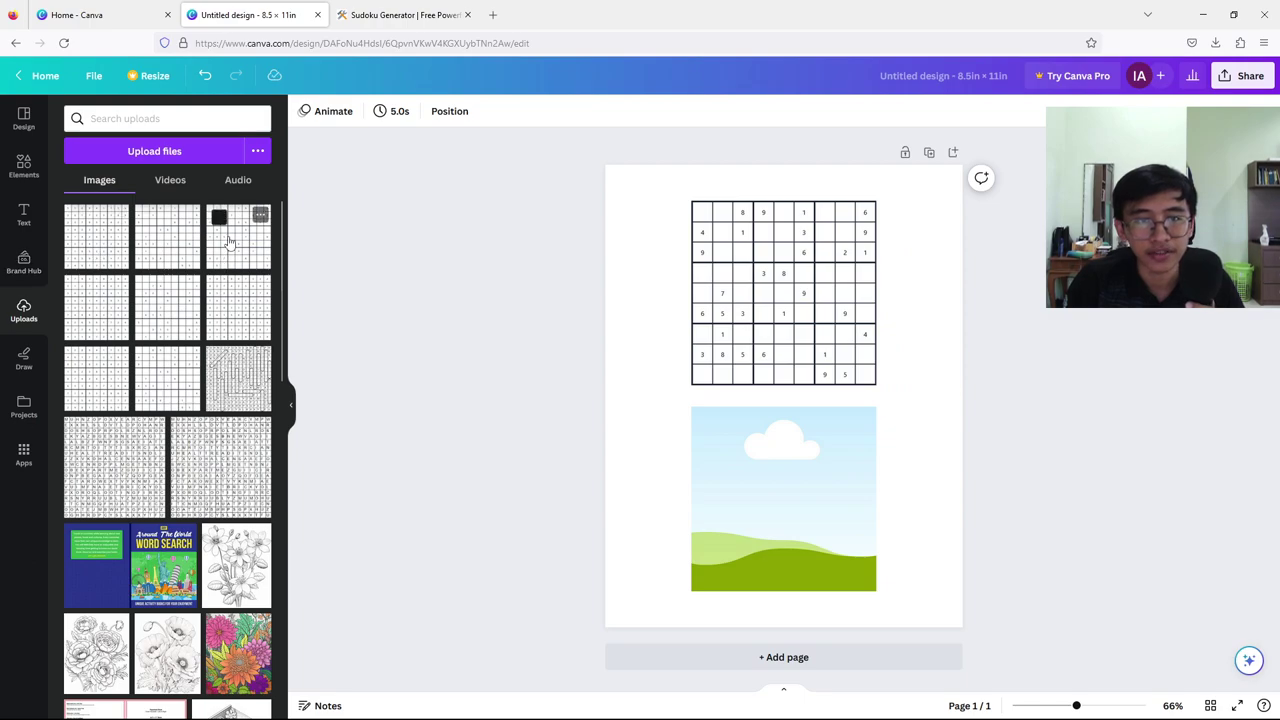
left_click_drag(228, 243, 757, 509)
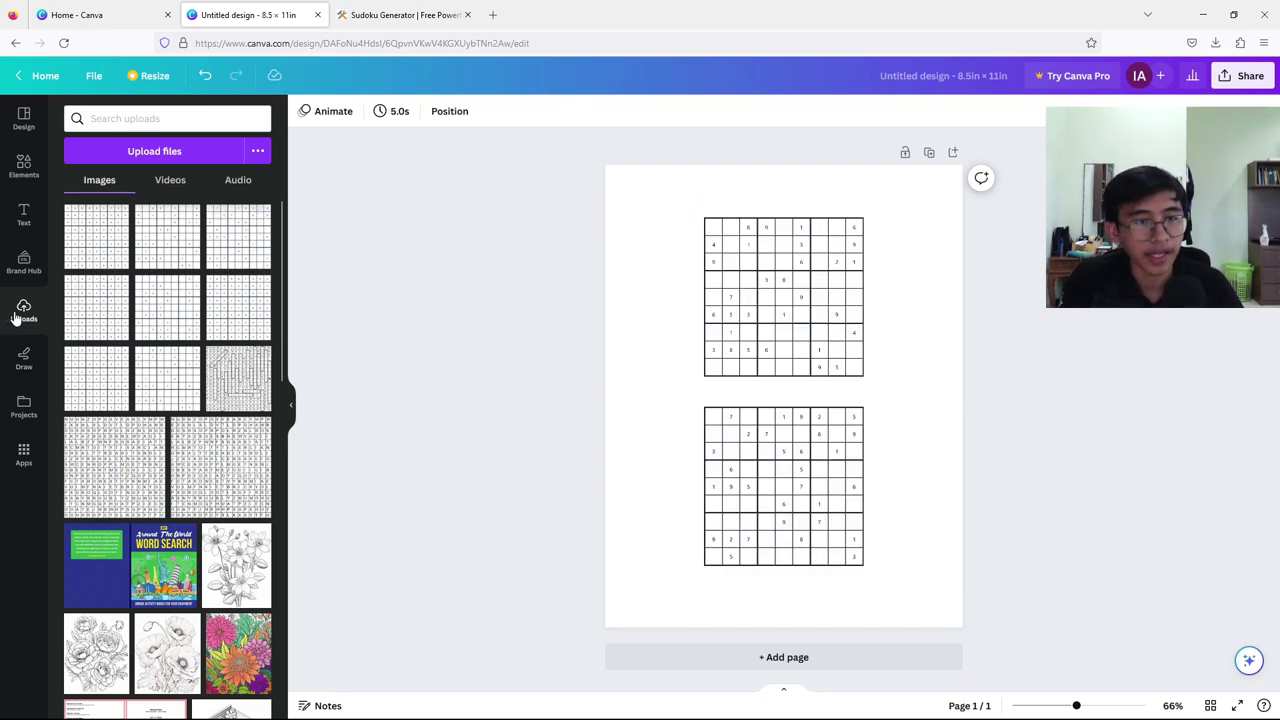
left_click(24, 214)
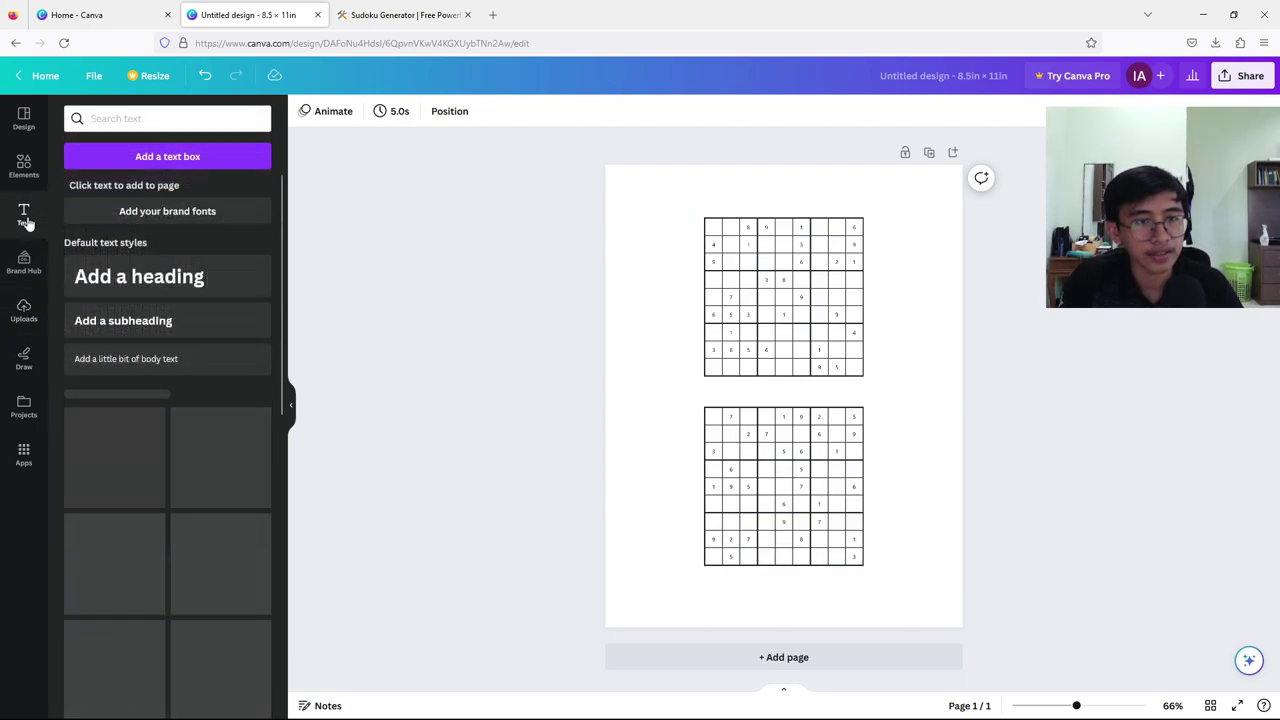
- Add a text box reading 'easy 1' centred beneath the top grid
left_click(167, 156)
left_click_drag(796, 435, 795, 427)
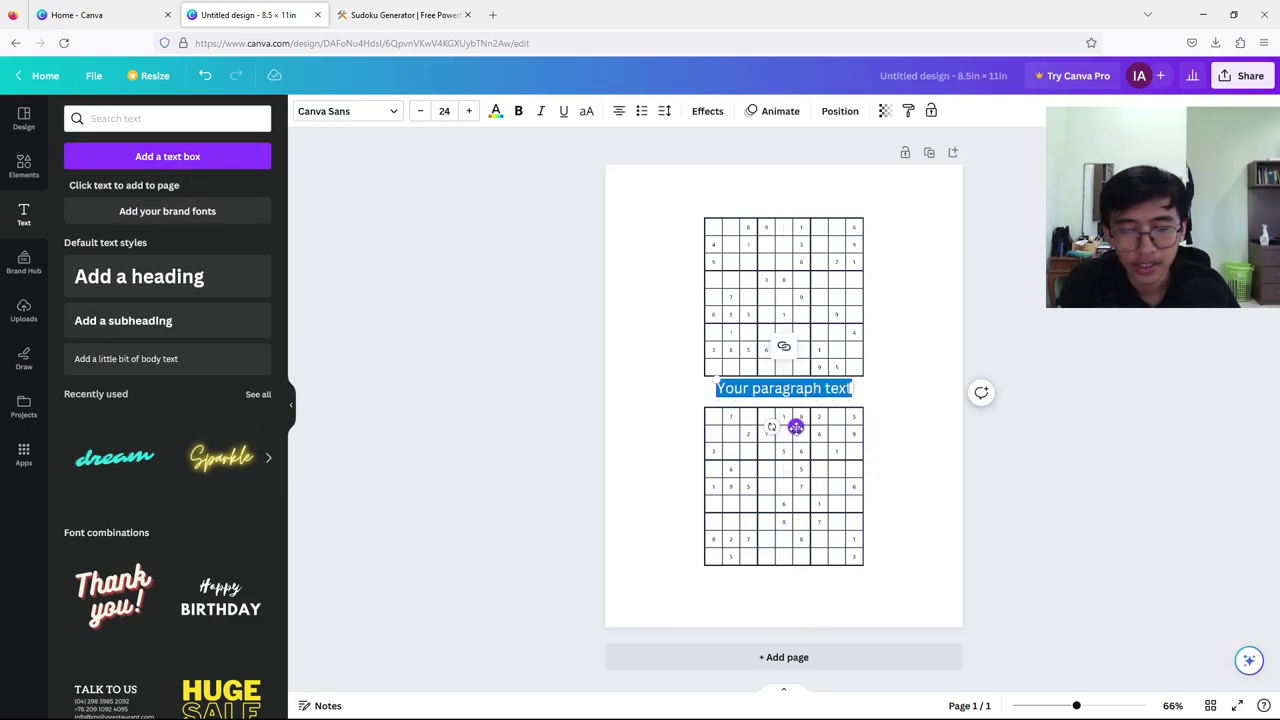
type("eas")
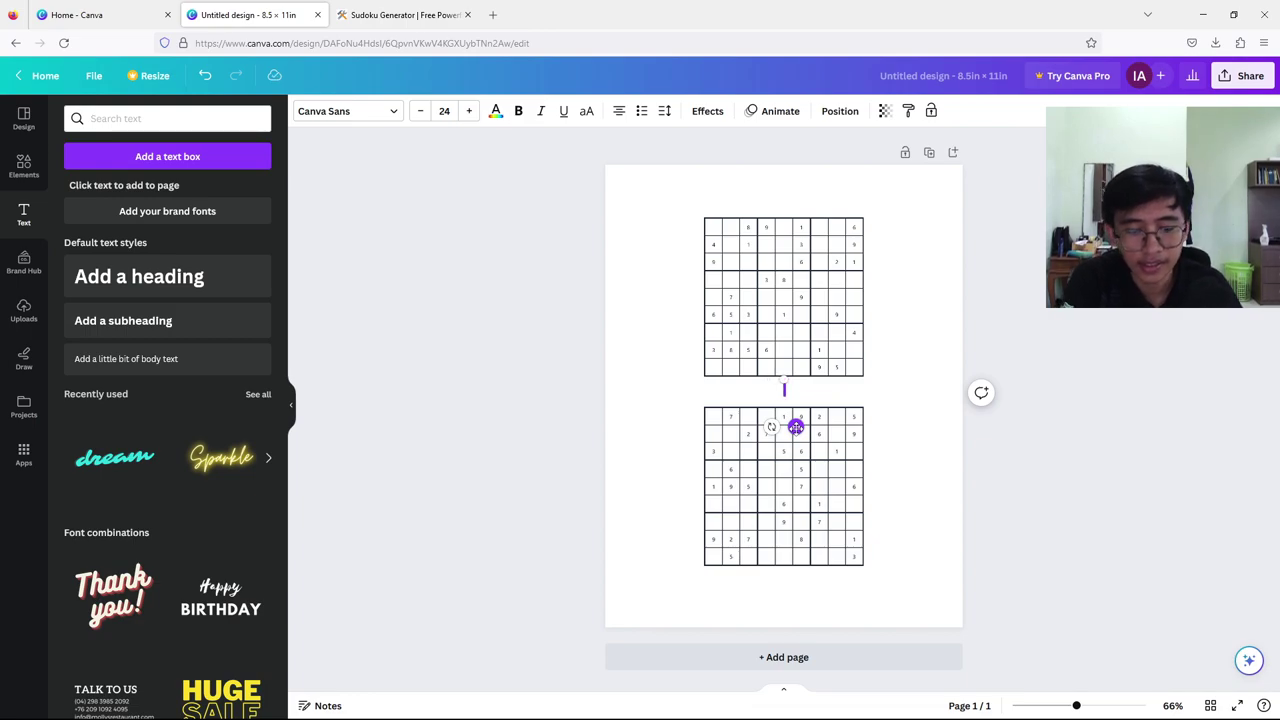
type("y 1")
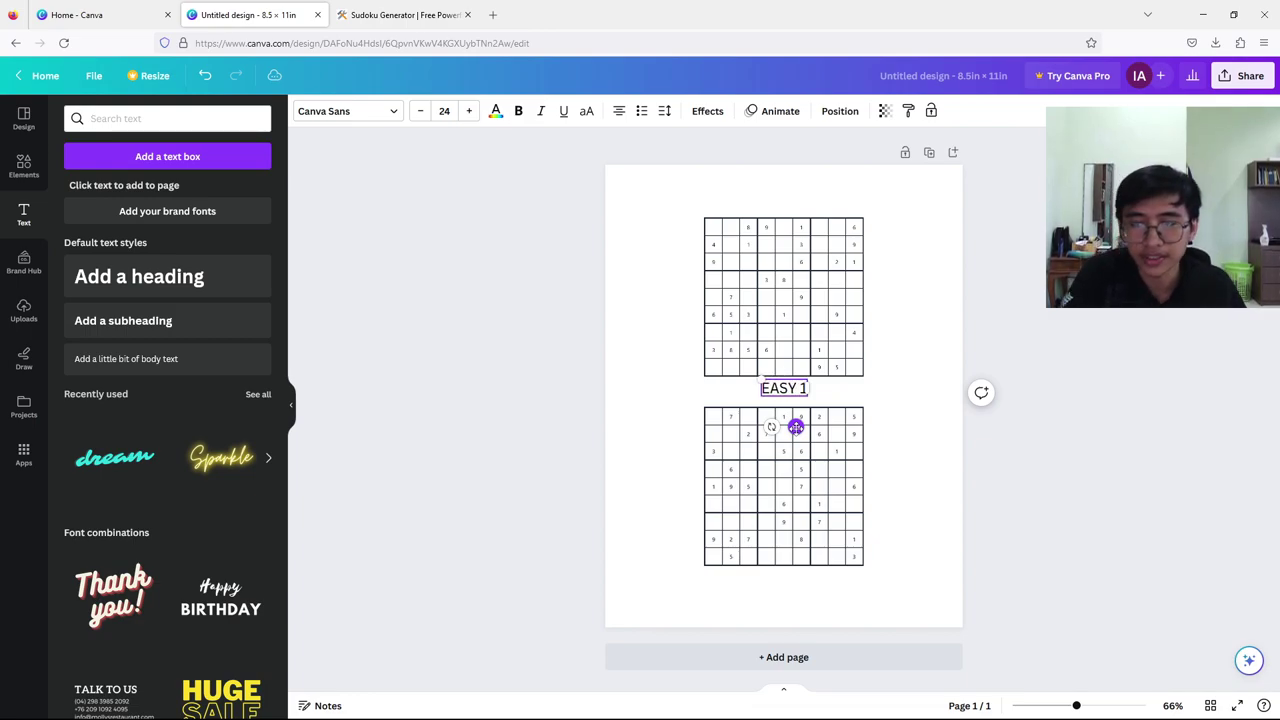
left_click_drag(798, 426, 801, 428)
left_click(779, 404)
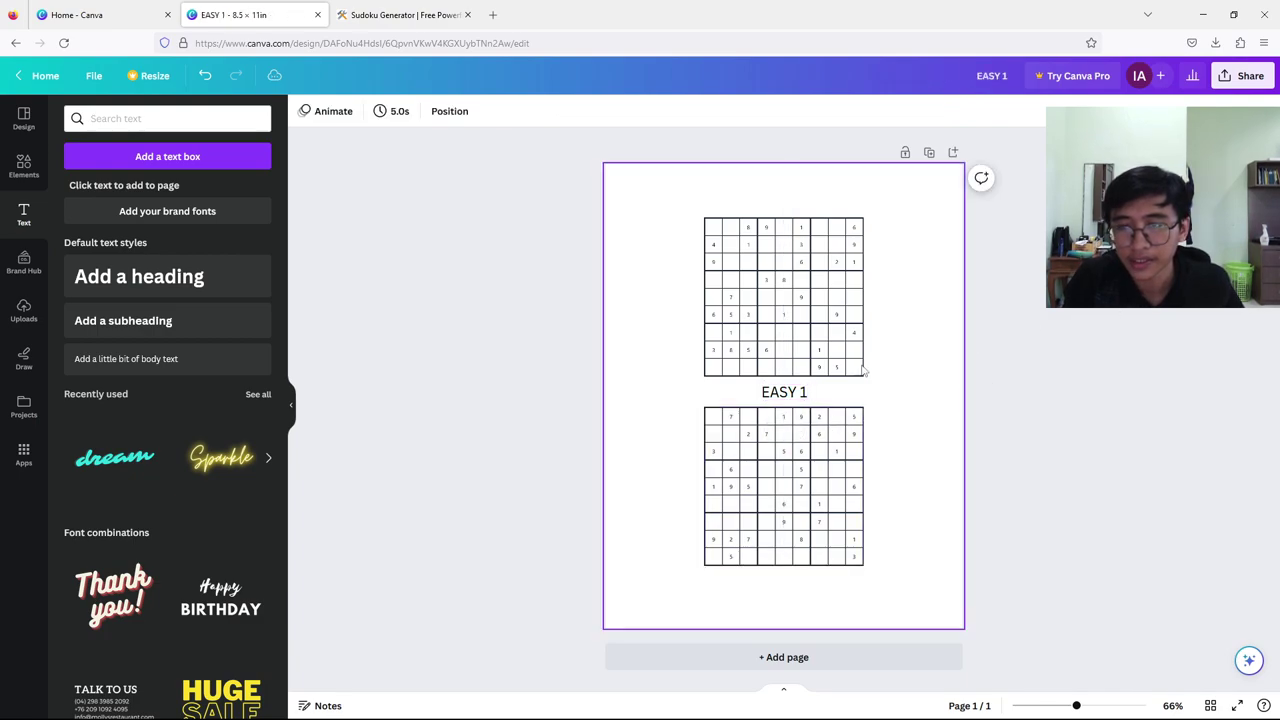
- Copy the EASY 1 label below the lower grid and change it to EASY 2
left_click(779, 396)
right_click(785, 393)
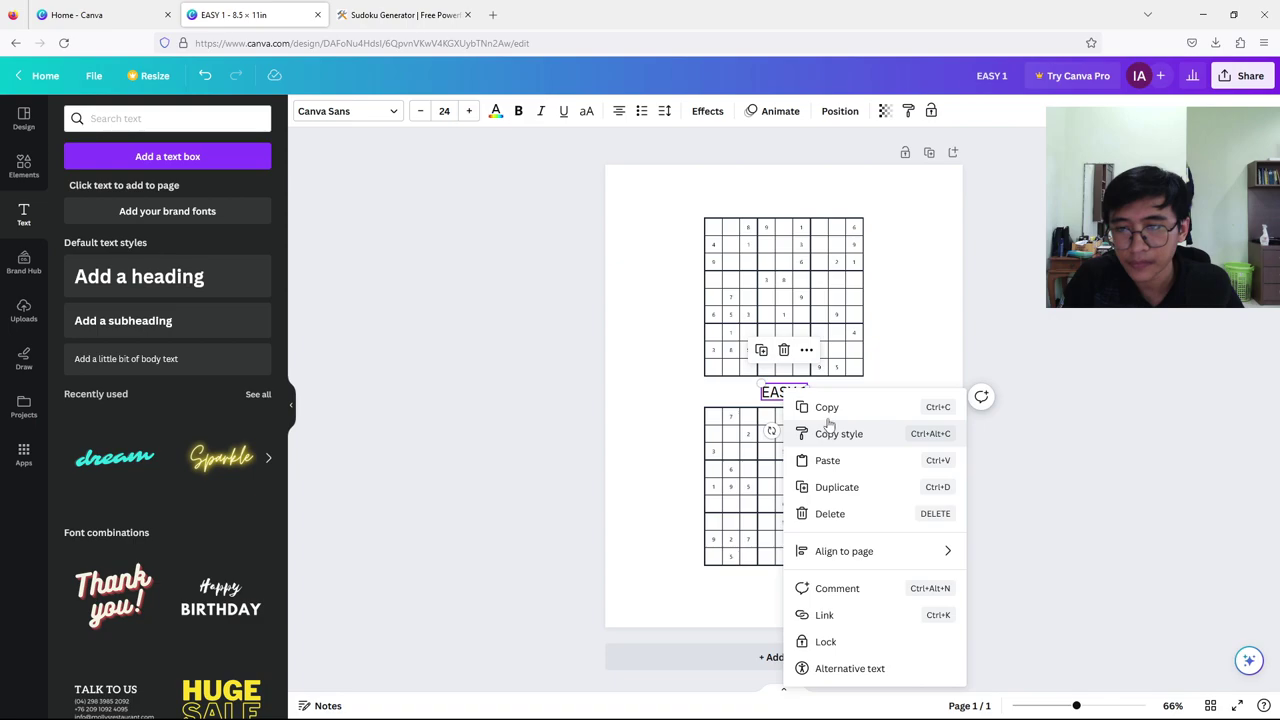
left_click(826, 404)
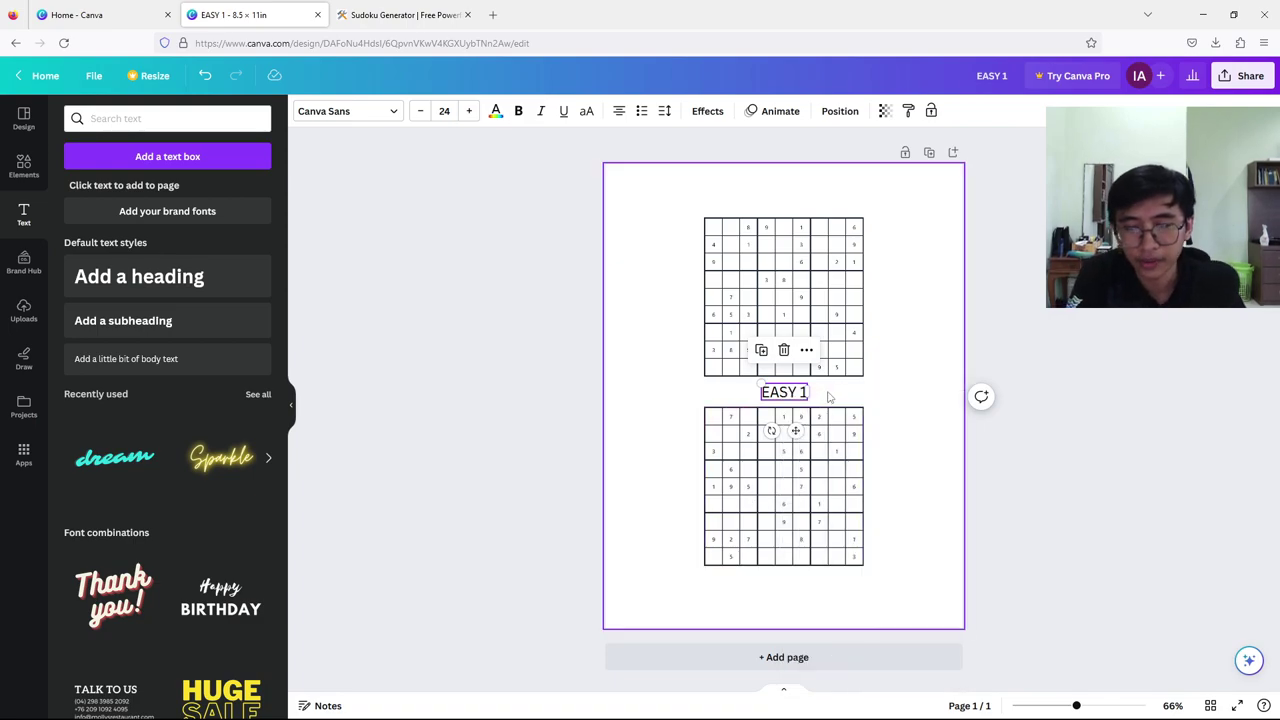
key("ctrl+v")
left_click_drag(797, 452, 804, 585)
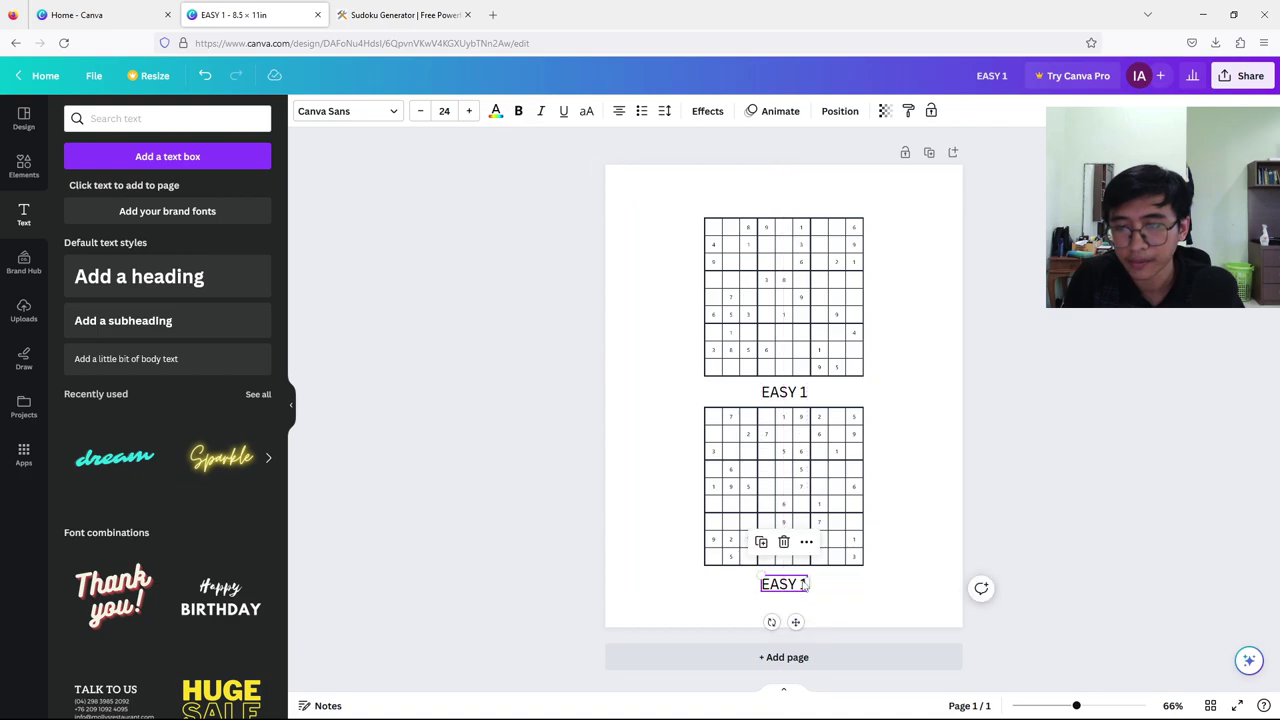
double_click(804, 585)
left_click(823, 581)
key("BackSpace")
type("2")
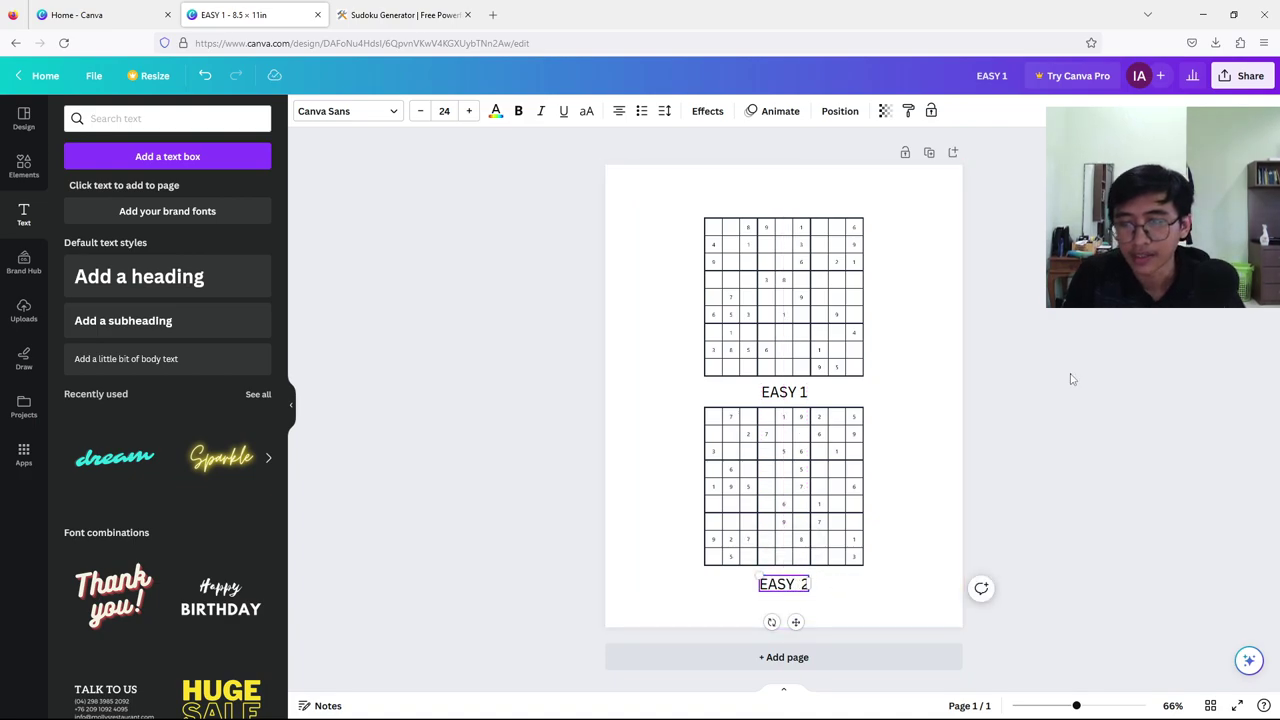
left_click(1070, 379)
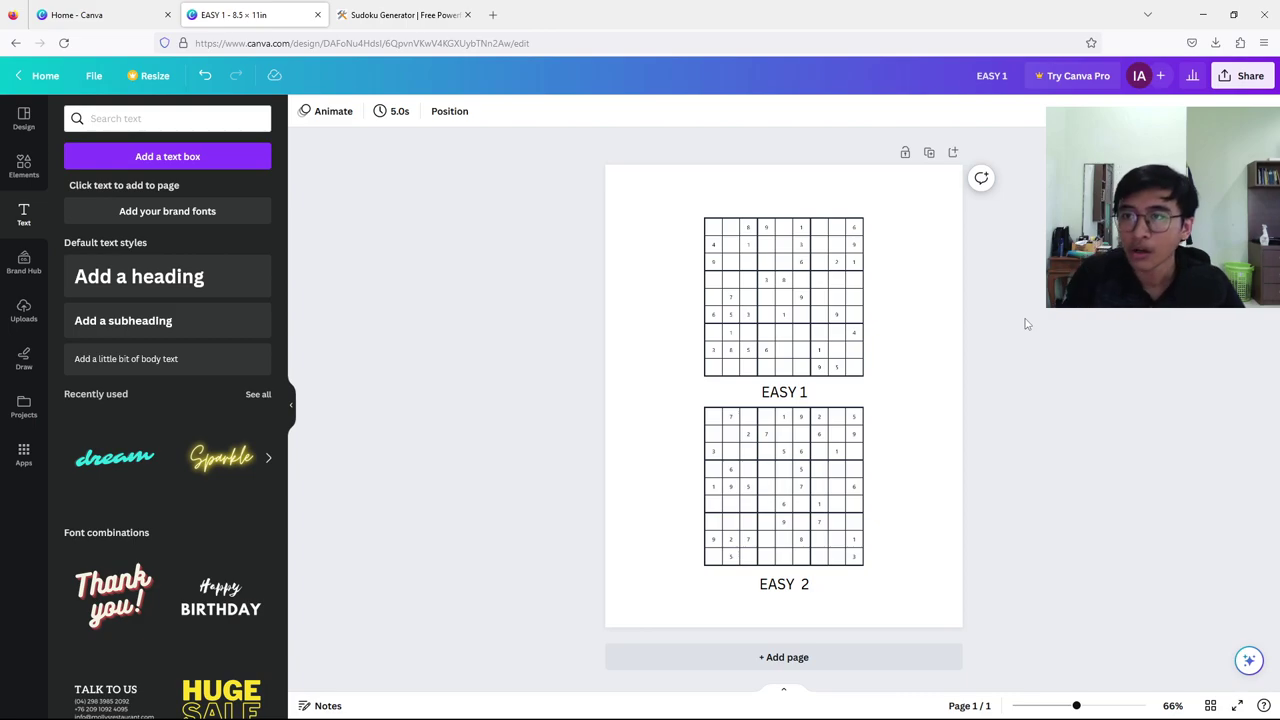
- Duplicate the whole page to create page 2
left_click(929, 154)
scroll(983, 369, "up", 2)
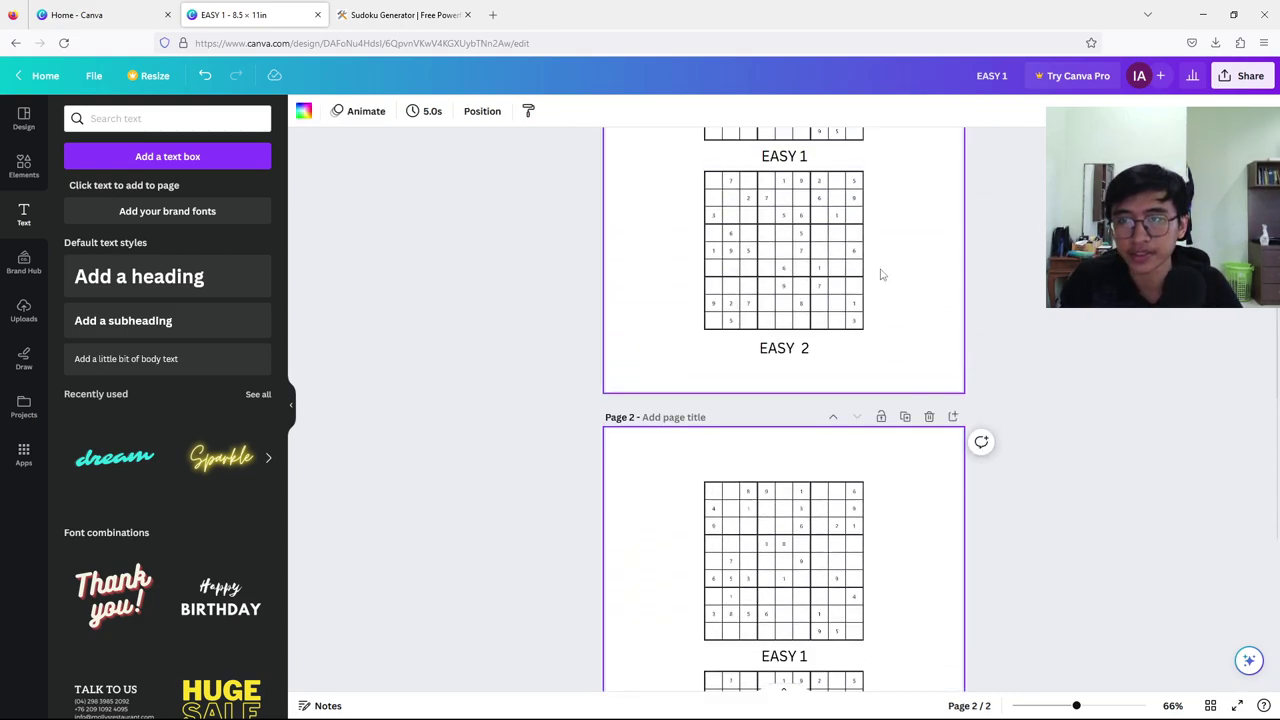
scroll(880, 274, "down", 2)
scroll(817, 381, "down", 1)
- Replace both grids on page 2 with different uploaded sudoku images
left_click(787, 306)
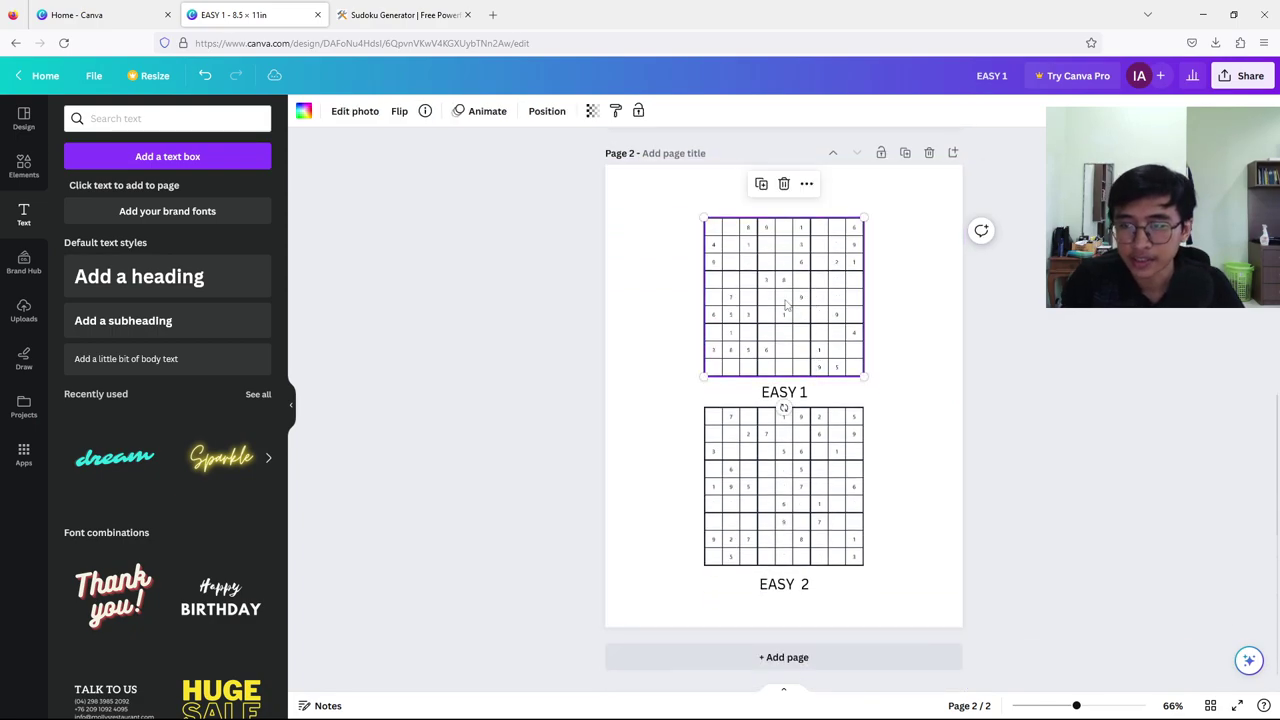
key("Delete")
left_click(787, 478)
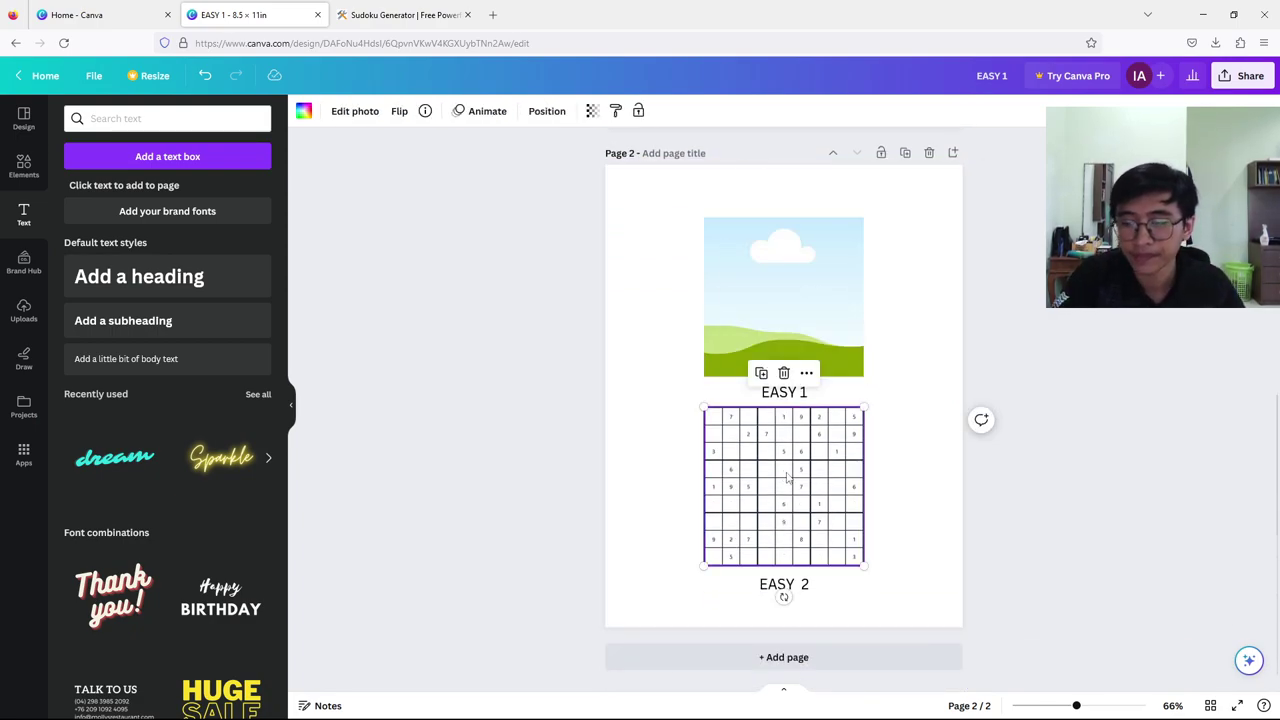
key("Delete")
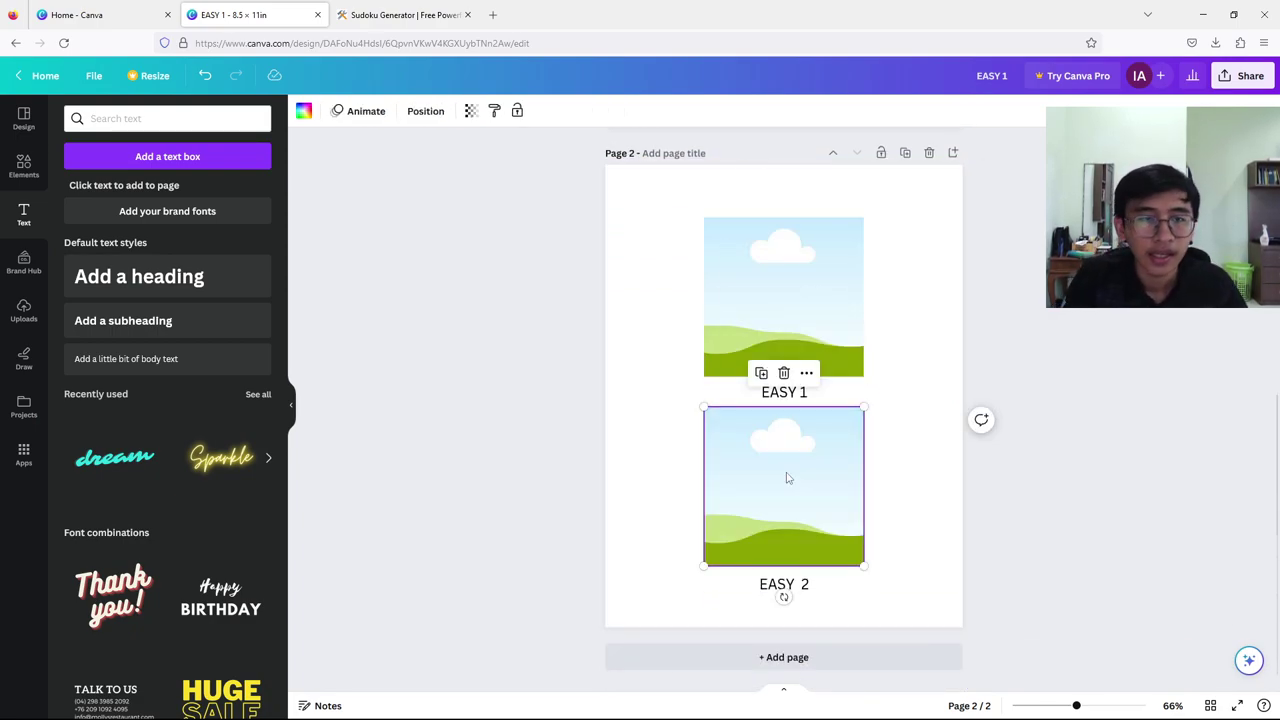
left_click(28, 312)
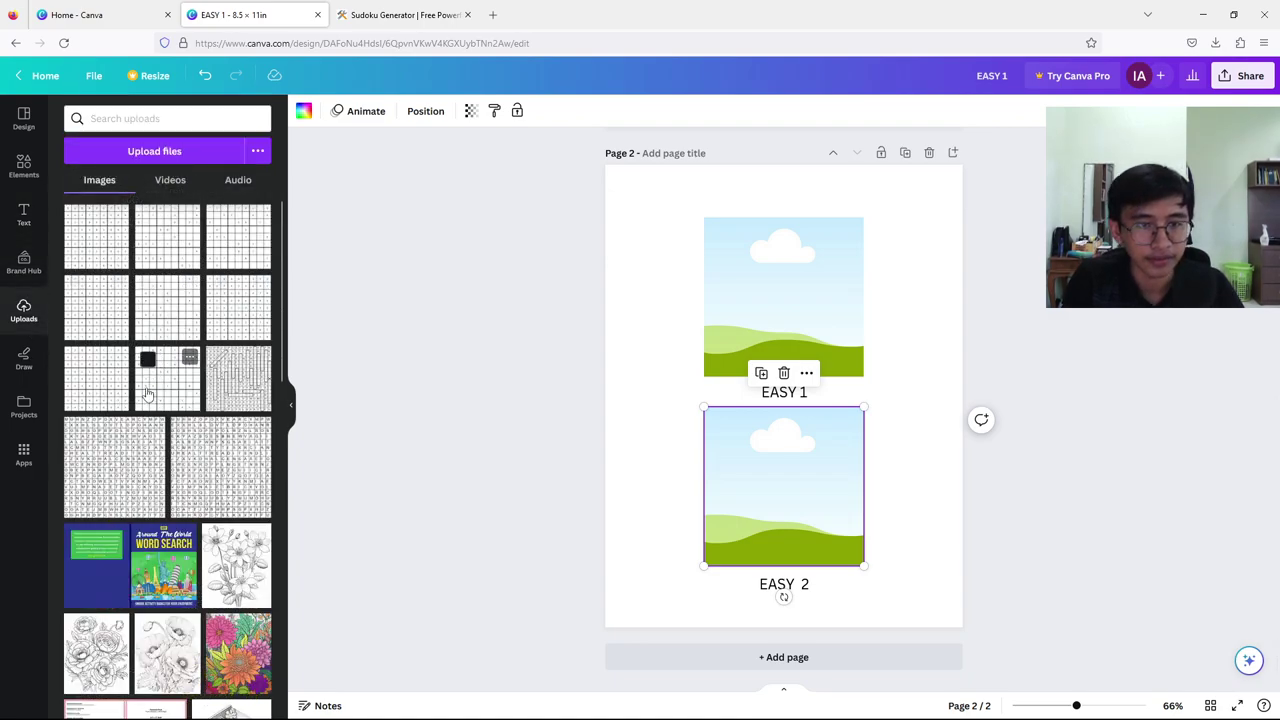
left_click_drag(147, 393, 784, 300)
left_click_drag(226, 238, 742, 470)
left_click(1246, 315)
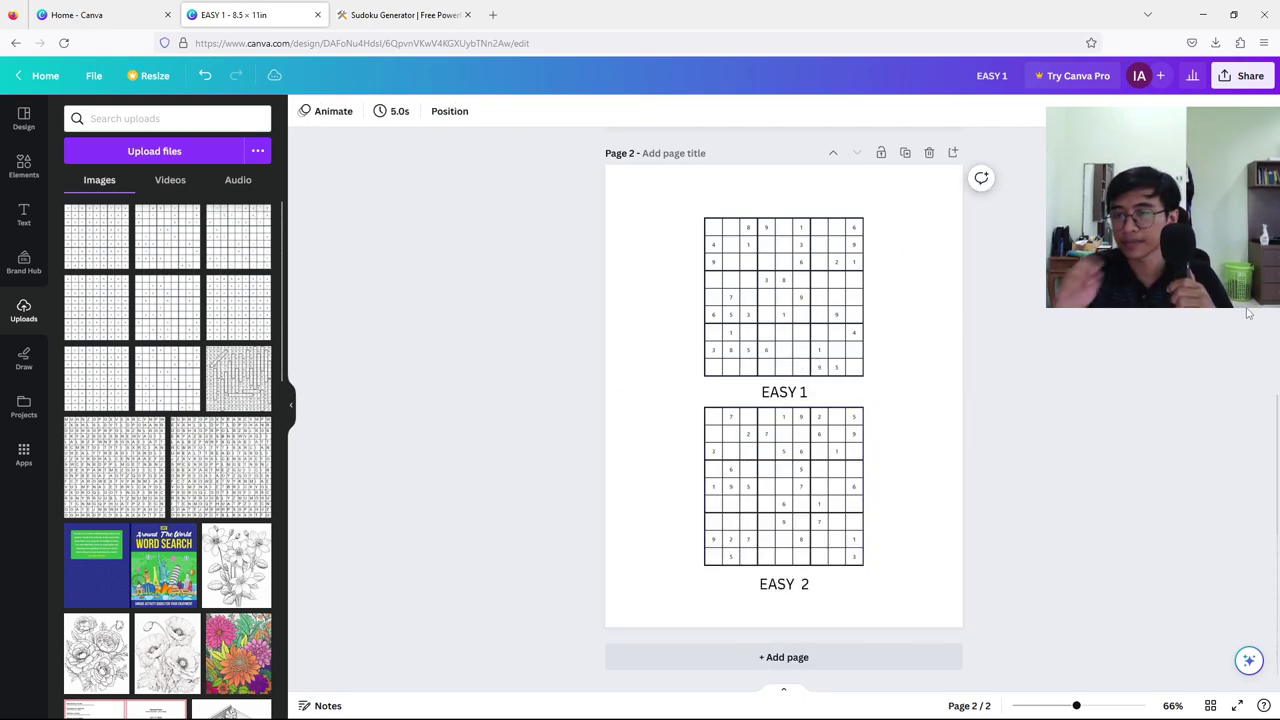
- Change the page-2 captions to EASY 3 and EASY 4
left_click(803, 392)
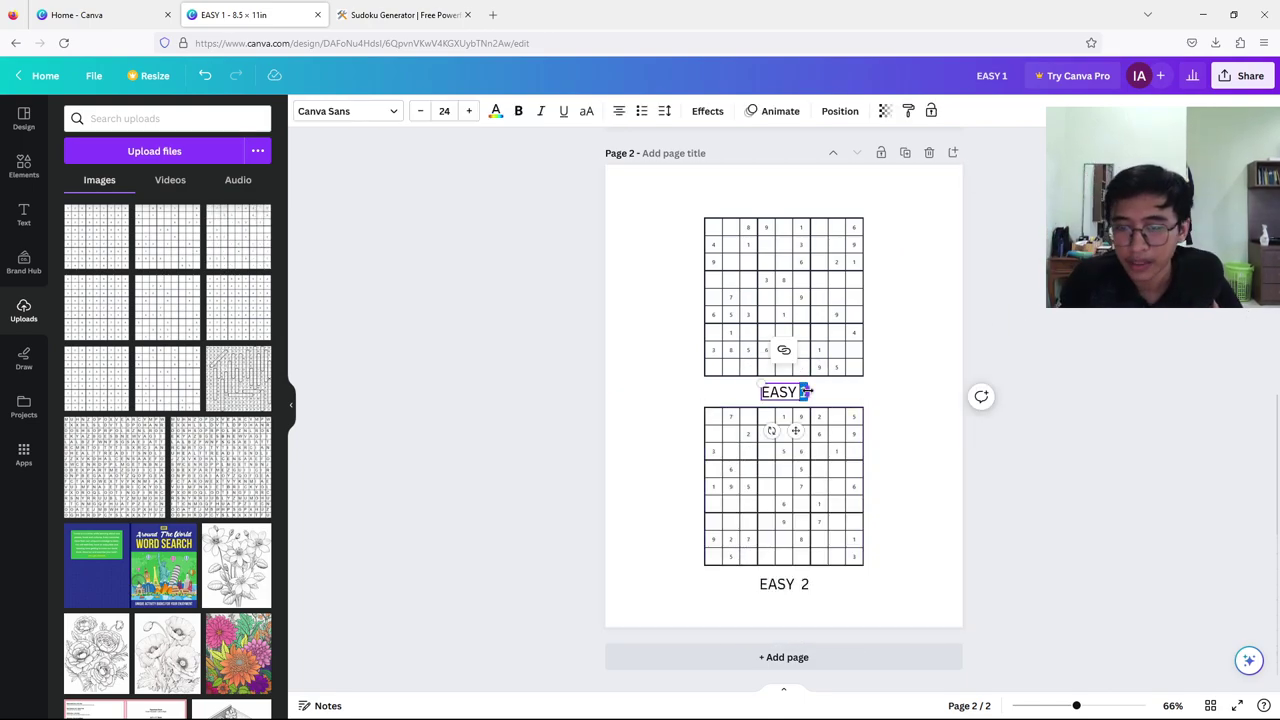
type("3")
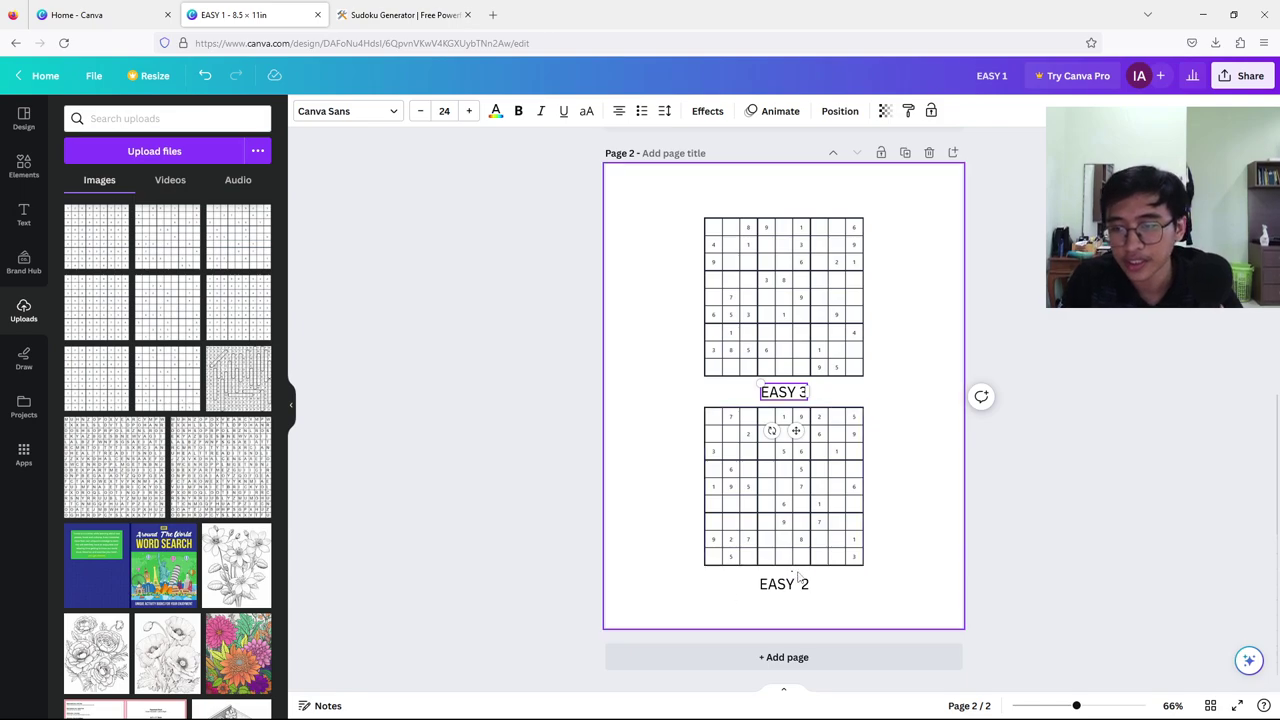
left_click(808, 590)
left_click(808, 585)
double_click(802, 584)
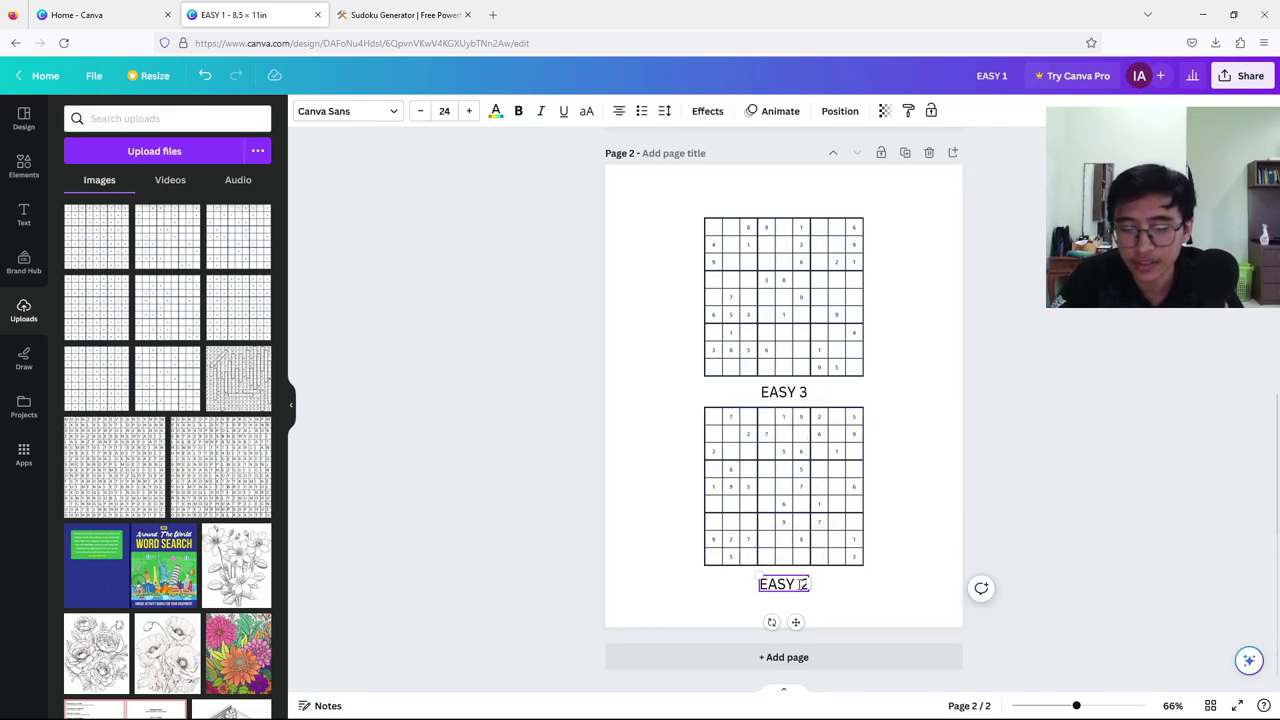
key("BackSpace")
key("BackSpace")
left_click(1046, 344)
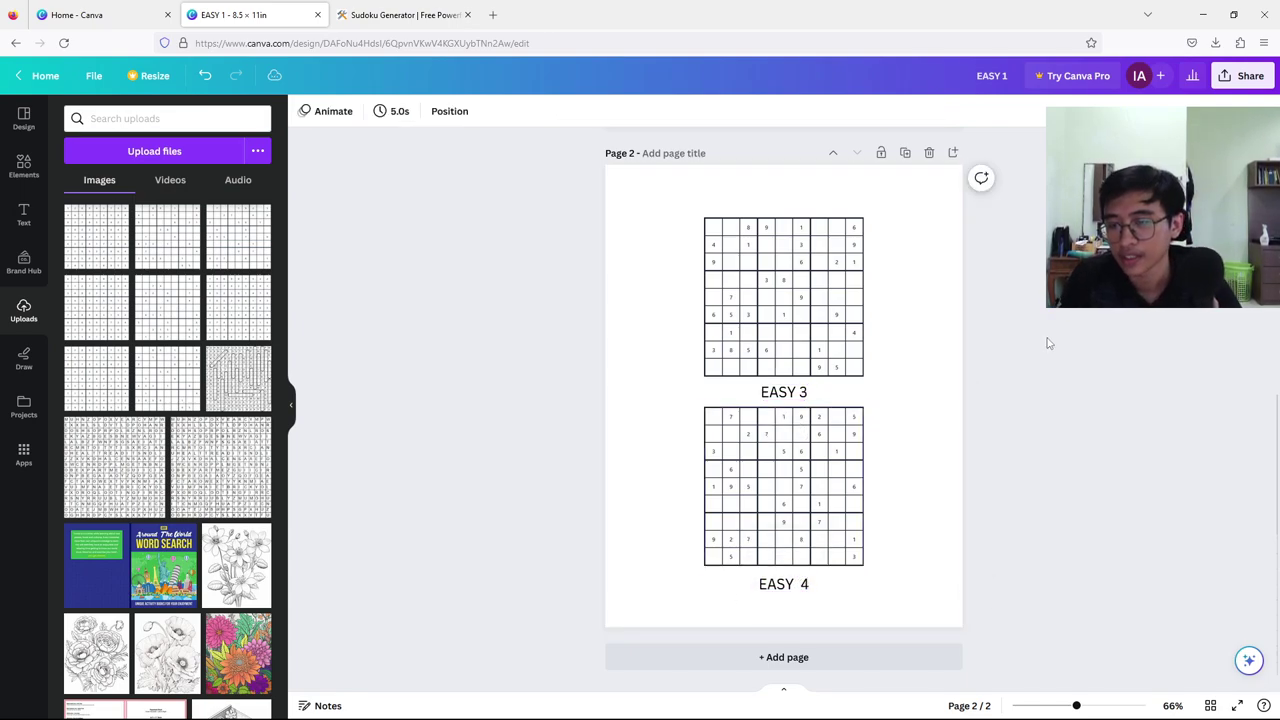
- Shrink both grids to about 2.6 in and place them side by side at the page top
scroll(1048, 344, "up", 1)
scroll(1050, 343, "down", 1)
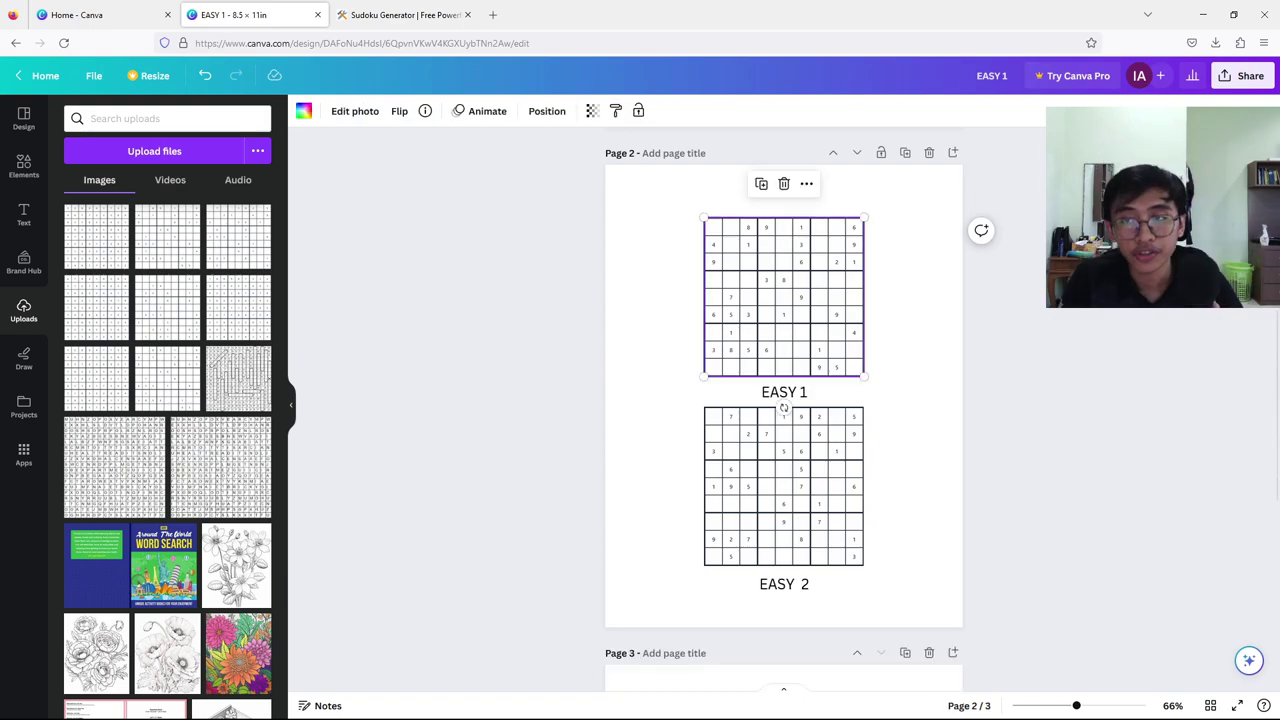
left_click(934, 263)
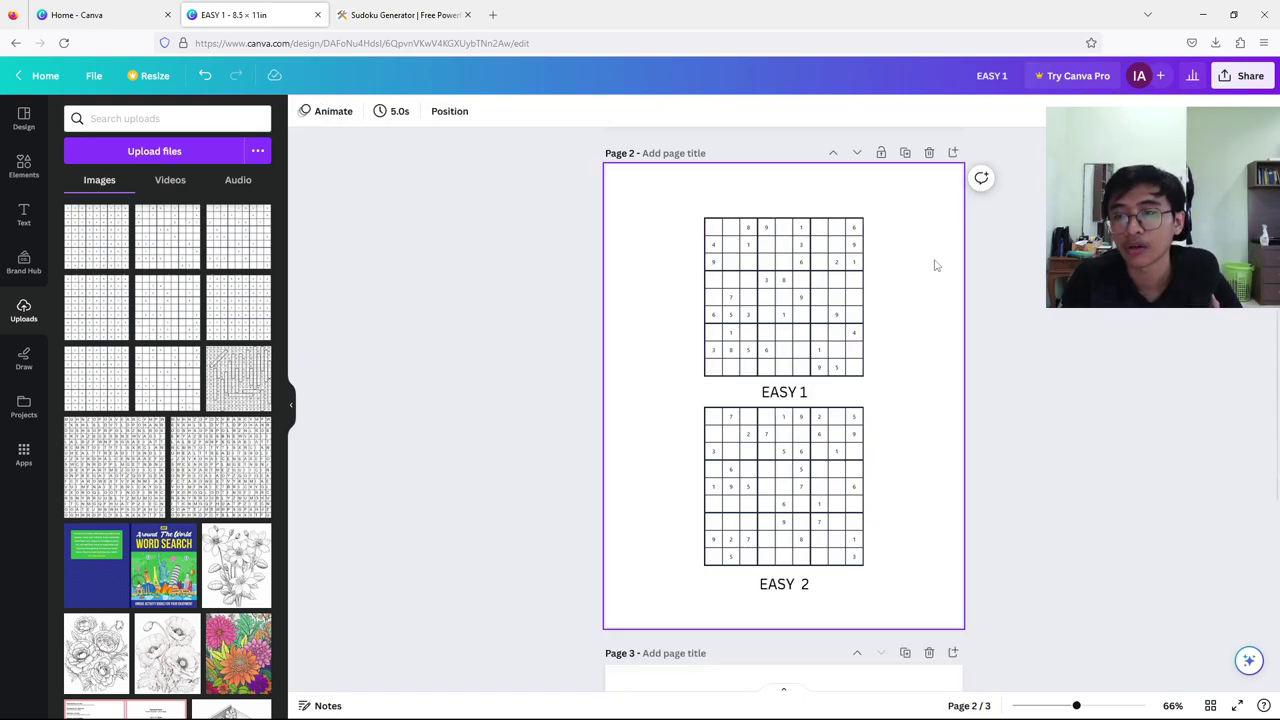
left_click(855, 357)
left_click_drag(866, 376, 808, 325)
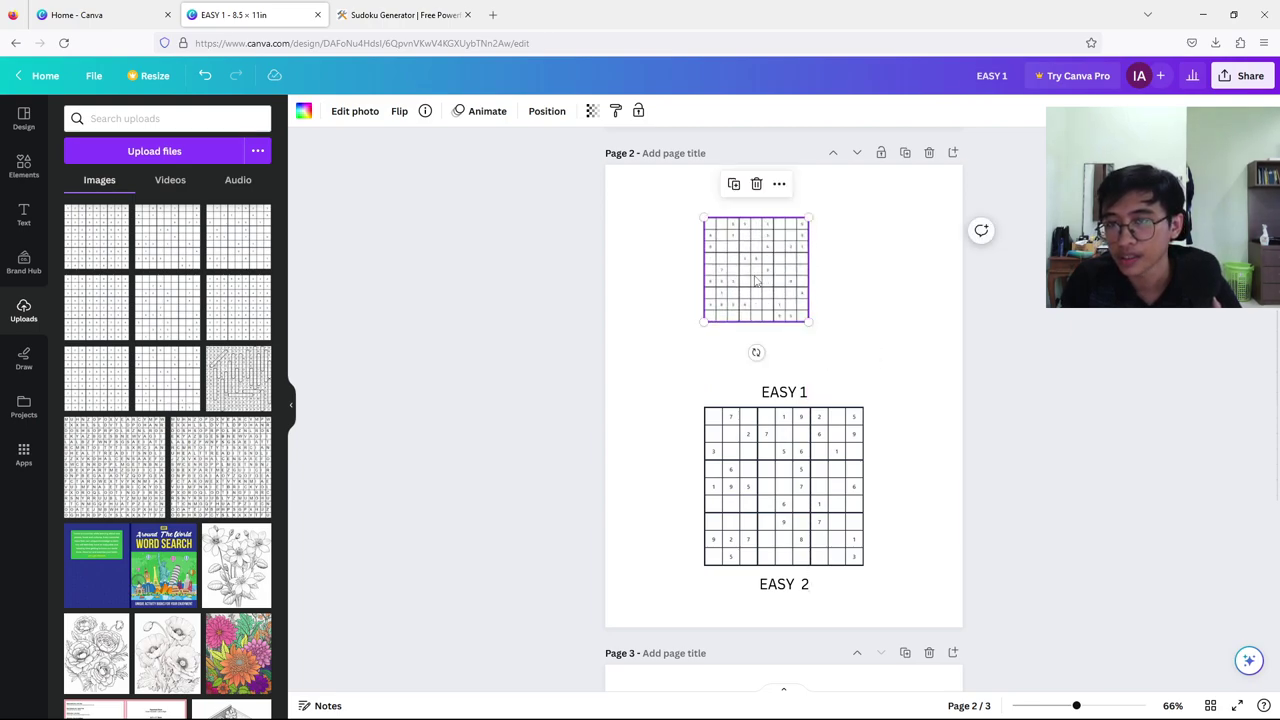
left_click_drag(760, 274, 698, 260)
left_click(780, 555)
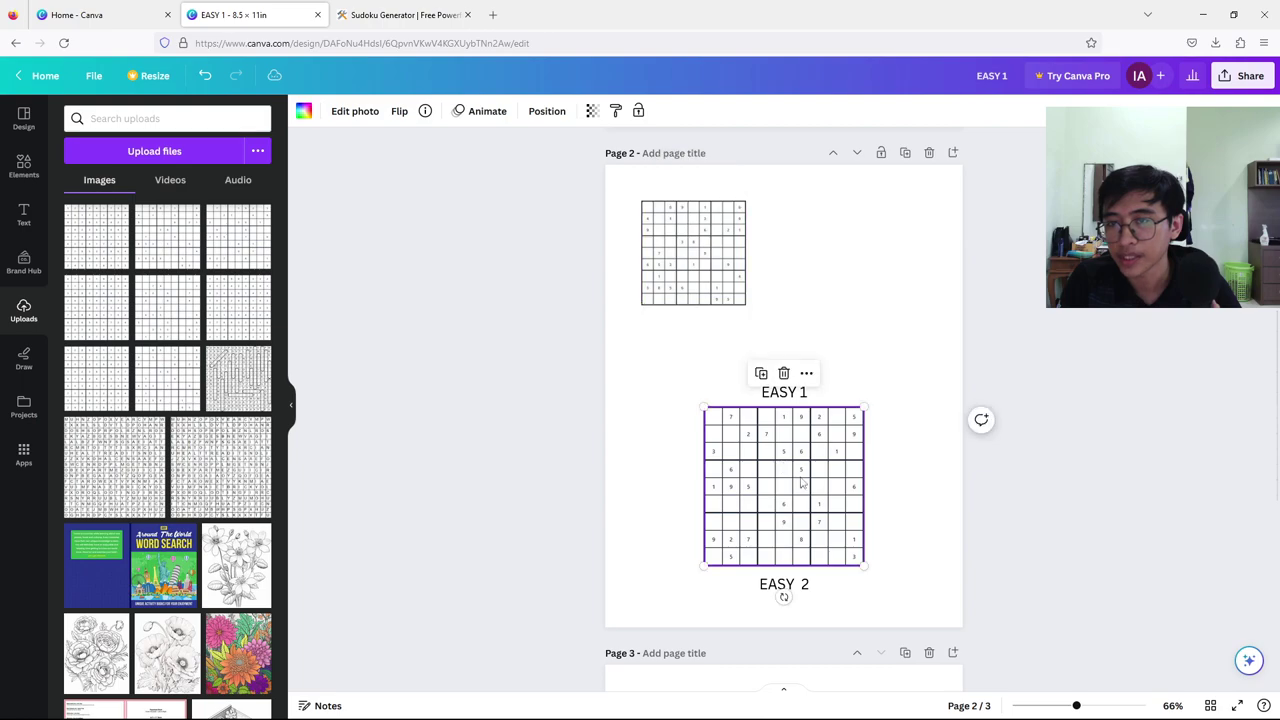
left_click_drag(866, 566, 789, 489)
left_click_drag(740, 450, 675, 243)
left_click_drag(725, 285, 746, 303)
left_click_drag(700, 268, 881, 268)
- Delete both grid images, leaving two empty frames
right_click(702, 252)
left_click(680, 250)
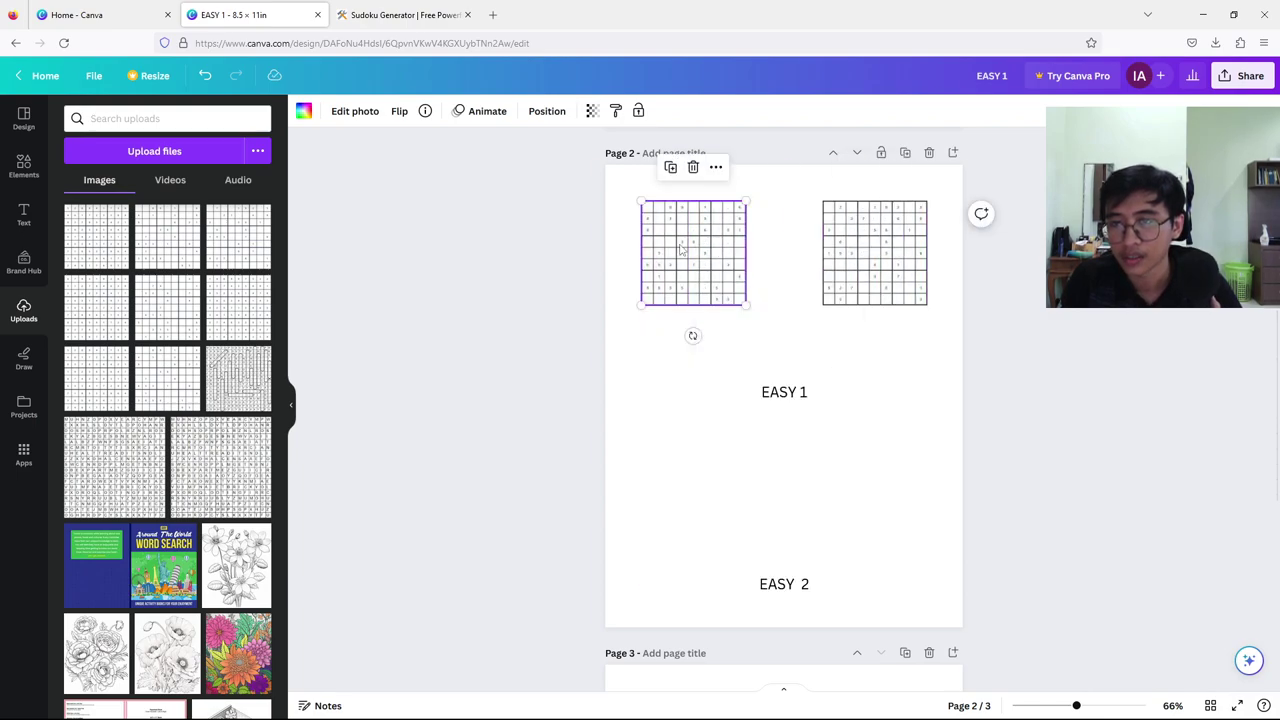
key("Delete")
left_click(838, 251)
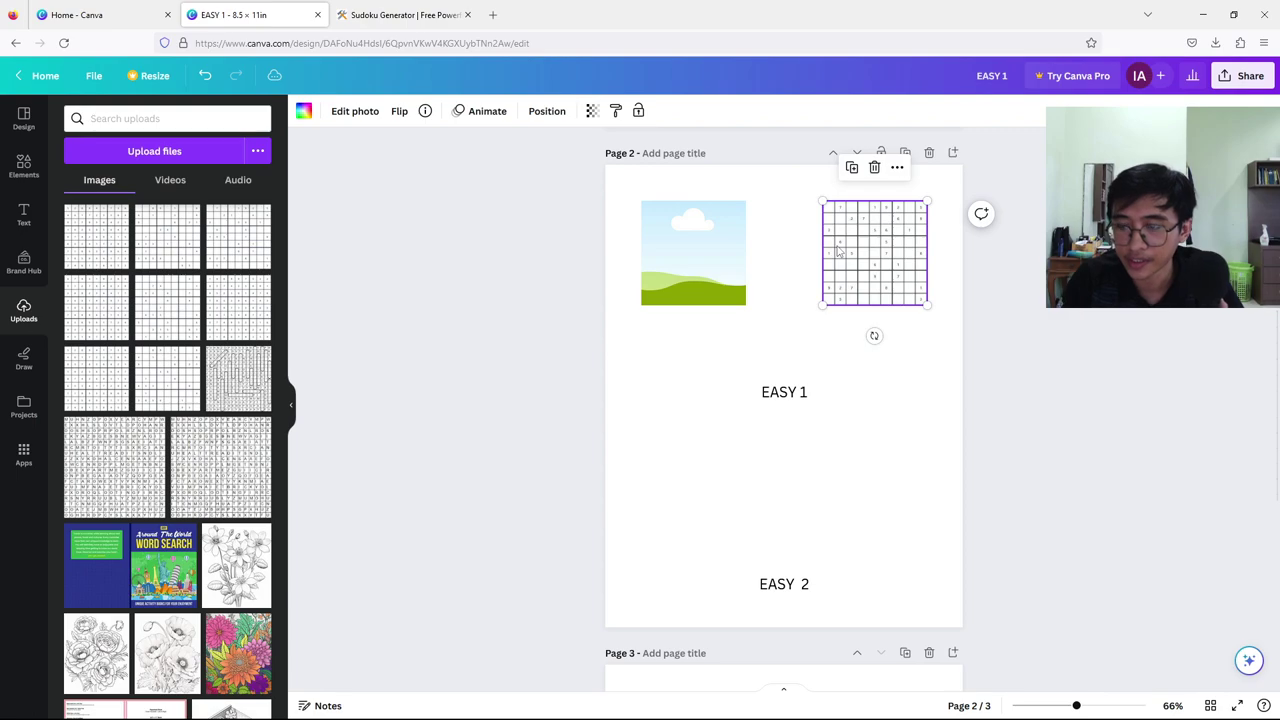
key("Delete")
- Move the EASY 1 and EASY 2 captions under the left and right frames, and copy the left frame
left_click(783, 392)
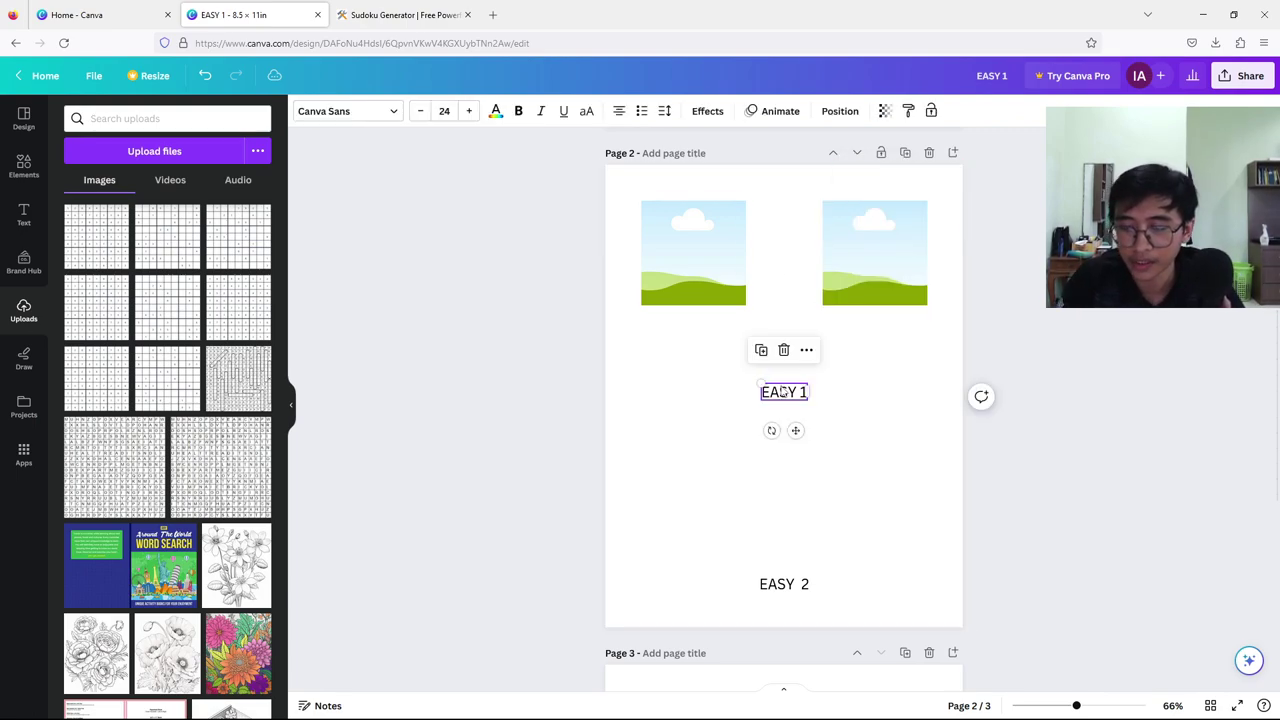
left_click_drag(795, 430, 705, 356)
left_click(784, 584)
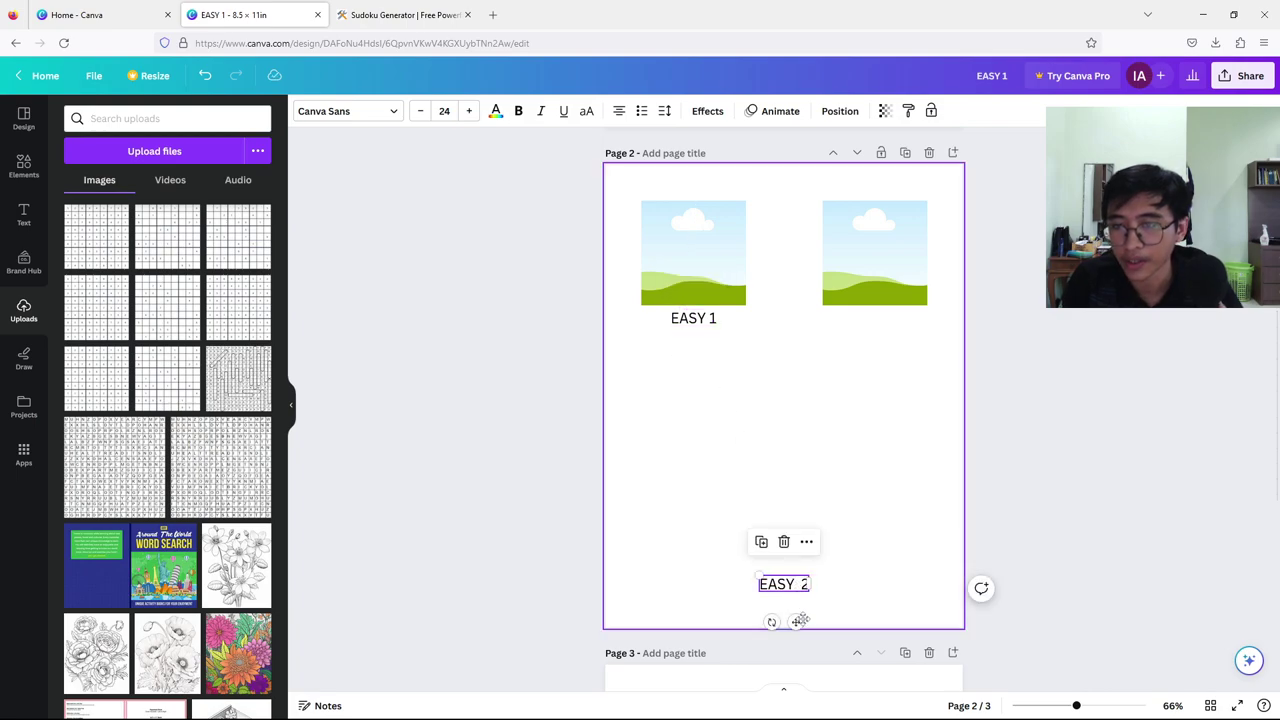
left_click_drag(796, 622, 901, 360)
left_click(668, 249)
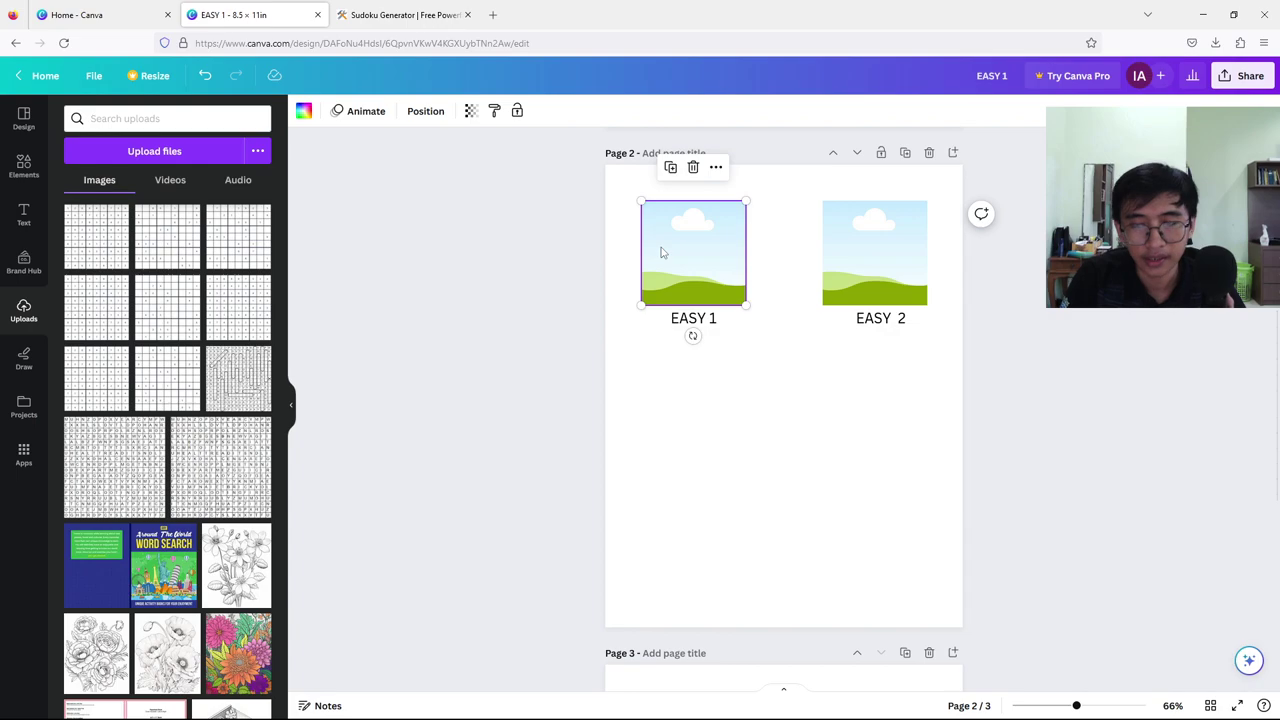
right_click(660, 252)
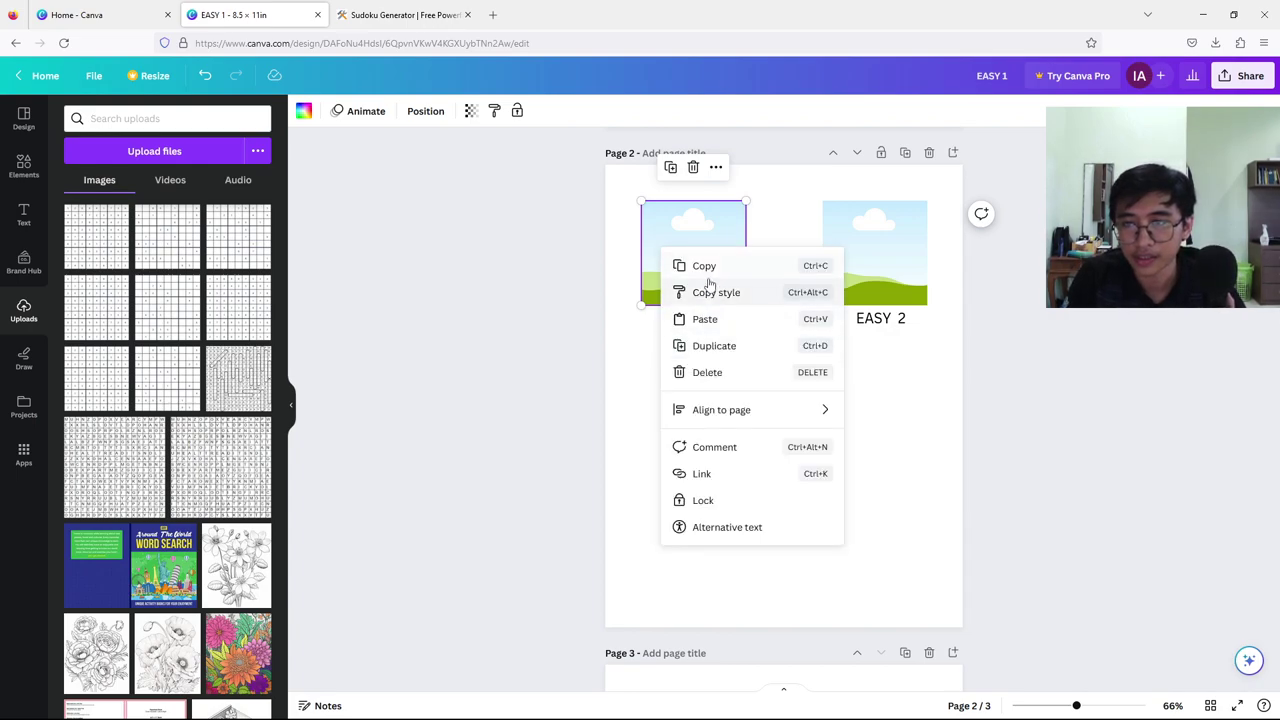
left_click(707, 268)
- Paste frame copies to form a two-column, three-row frame layout
left_click(706, 379)
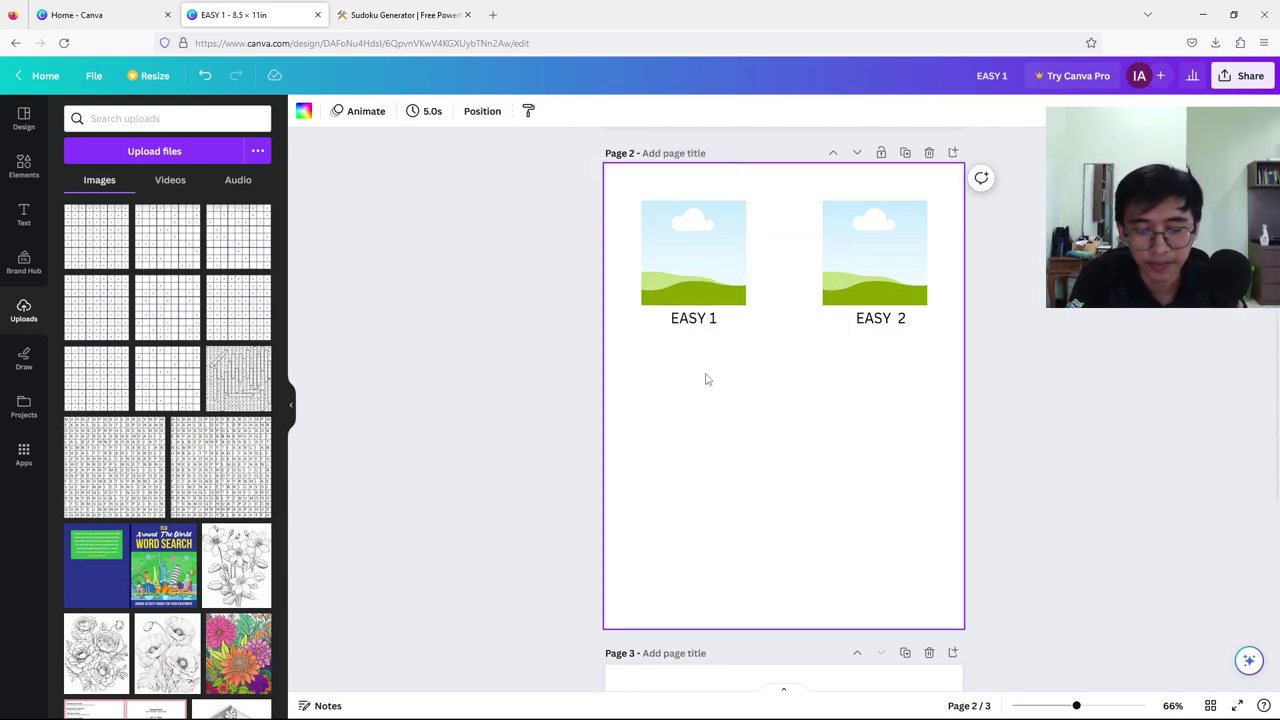
key("ctrl+v")
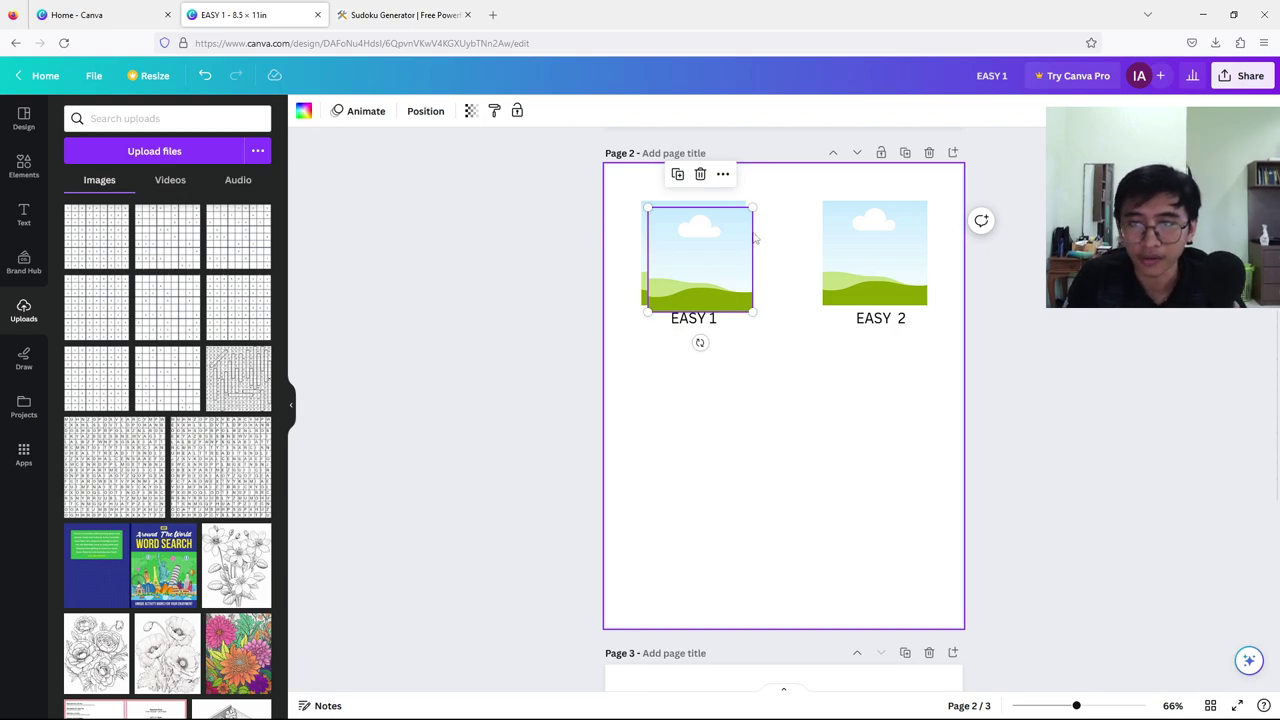
left_click_drag(730, 243, 715, 378)
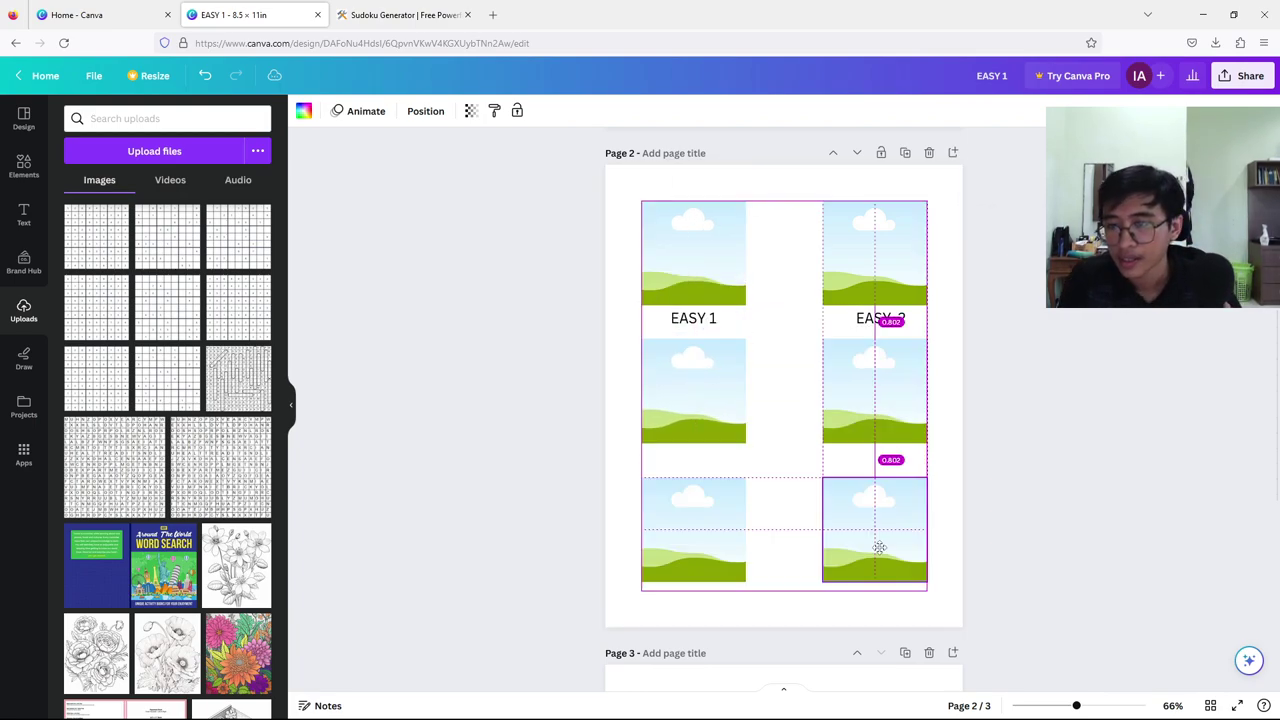
left_click_drag(879, 547, 882, 550)
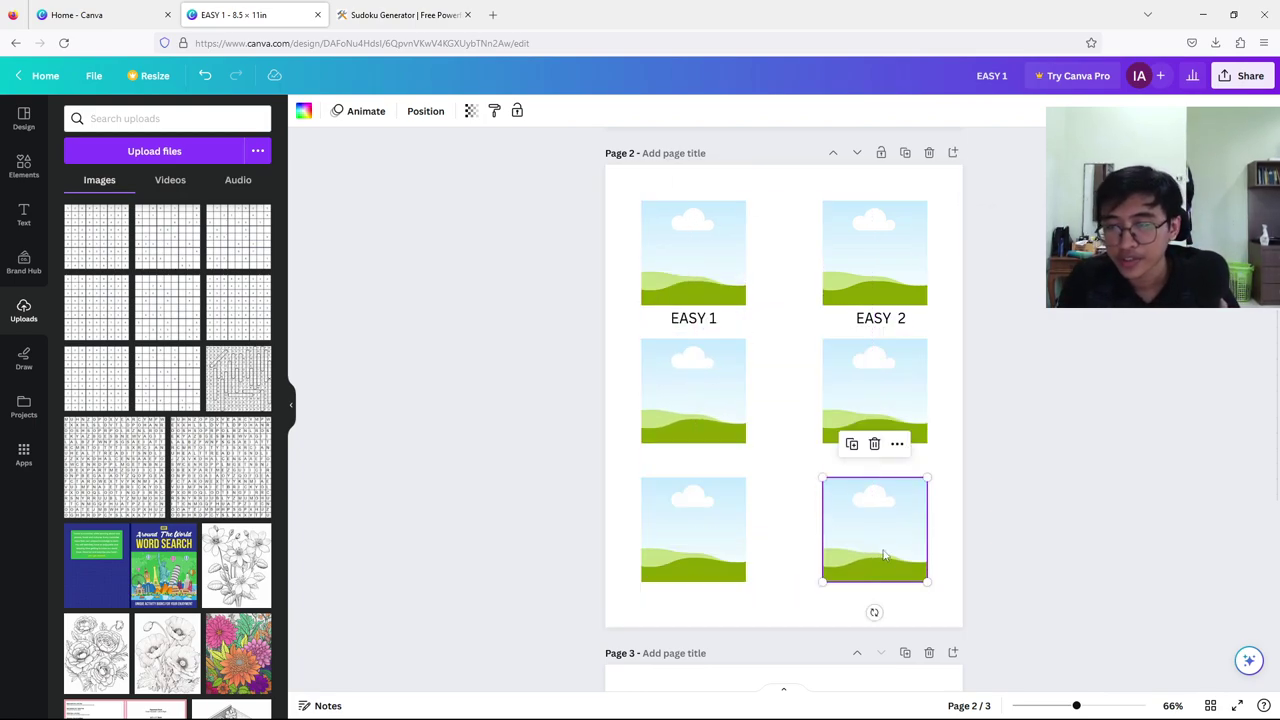
left_click(1096, 410)
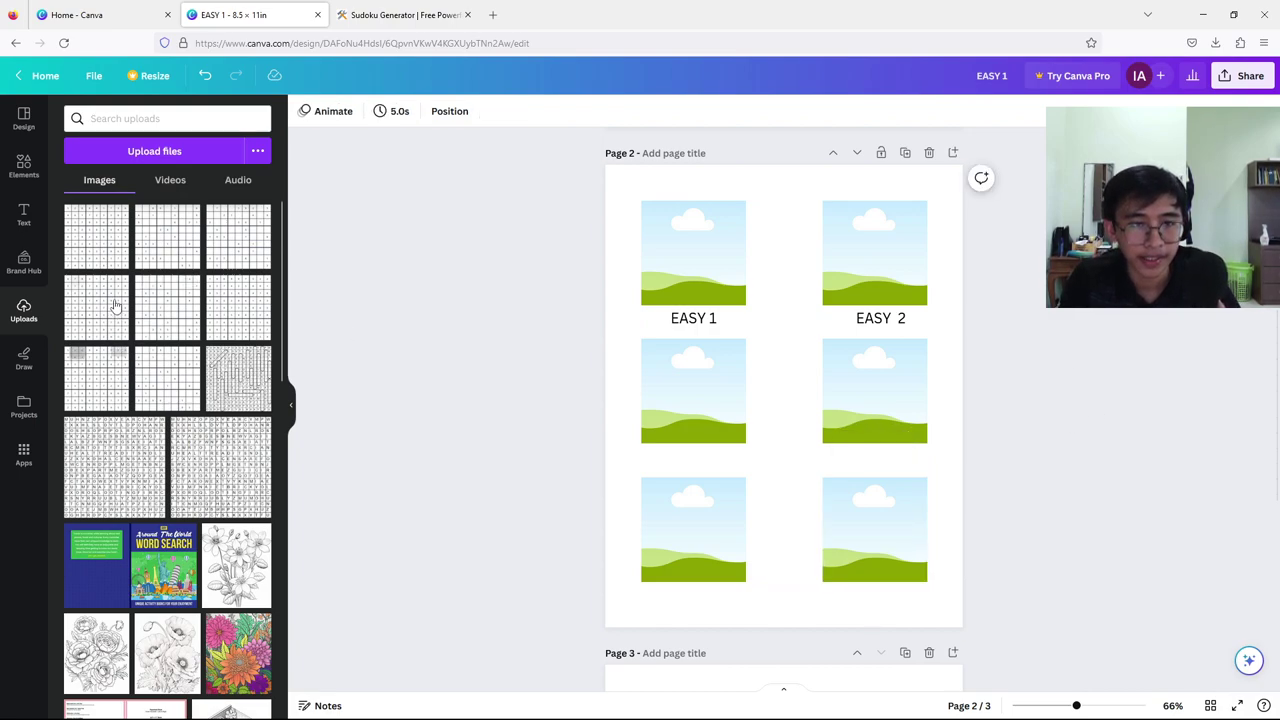
- Fill all six frames with uploaded sudoku grids
left_click_drag(100, 242, 686, 262)
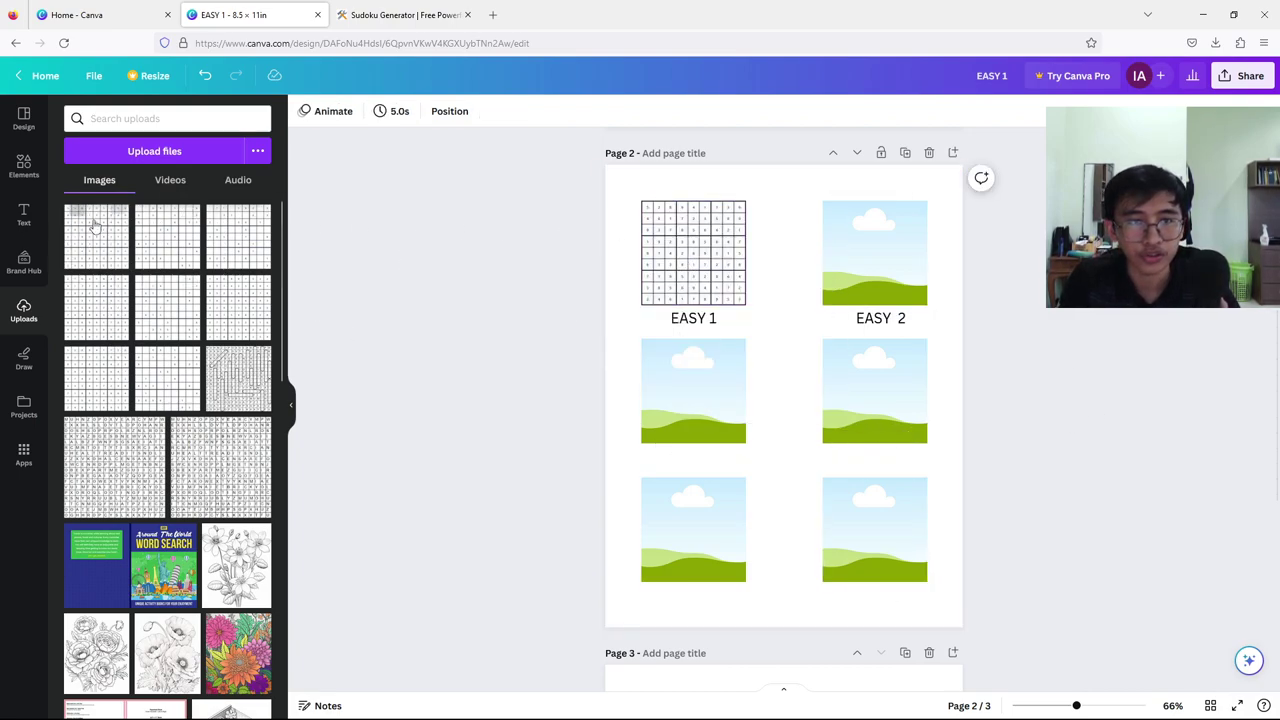
left_click_drag(95, 228, 840, 270)
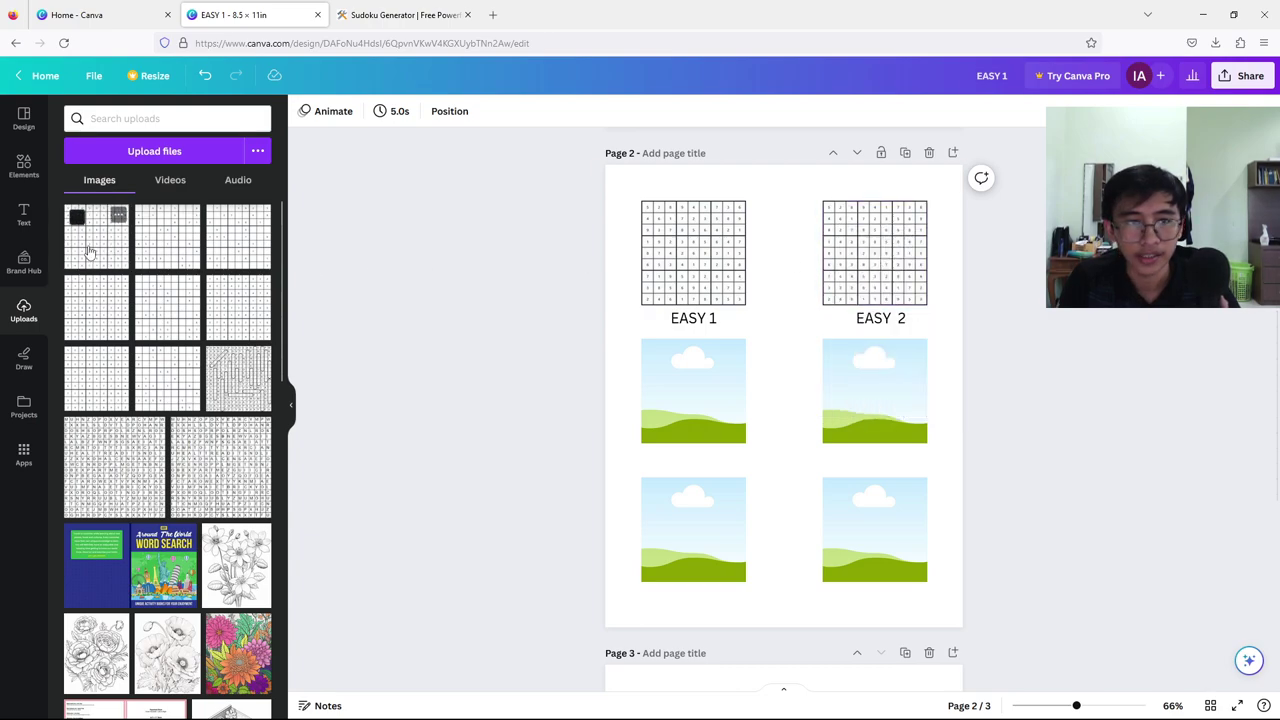
left_click_drag(90, 252, 680, 386)
left_click_drag(96, 306, 838, 372)
left_click_drag(98, 238, 672, 560)
left_click_drag(96, 306, 842, 518)
- Paste a copy of the EASY 1 caption for the middle-left grid
right_click(701, 322)
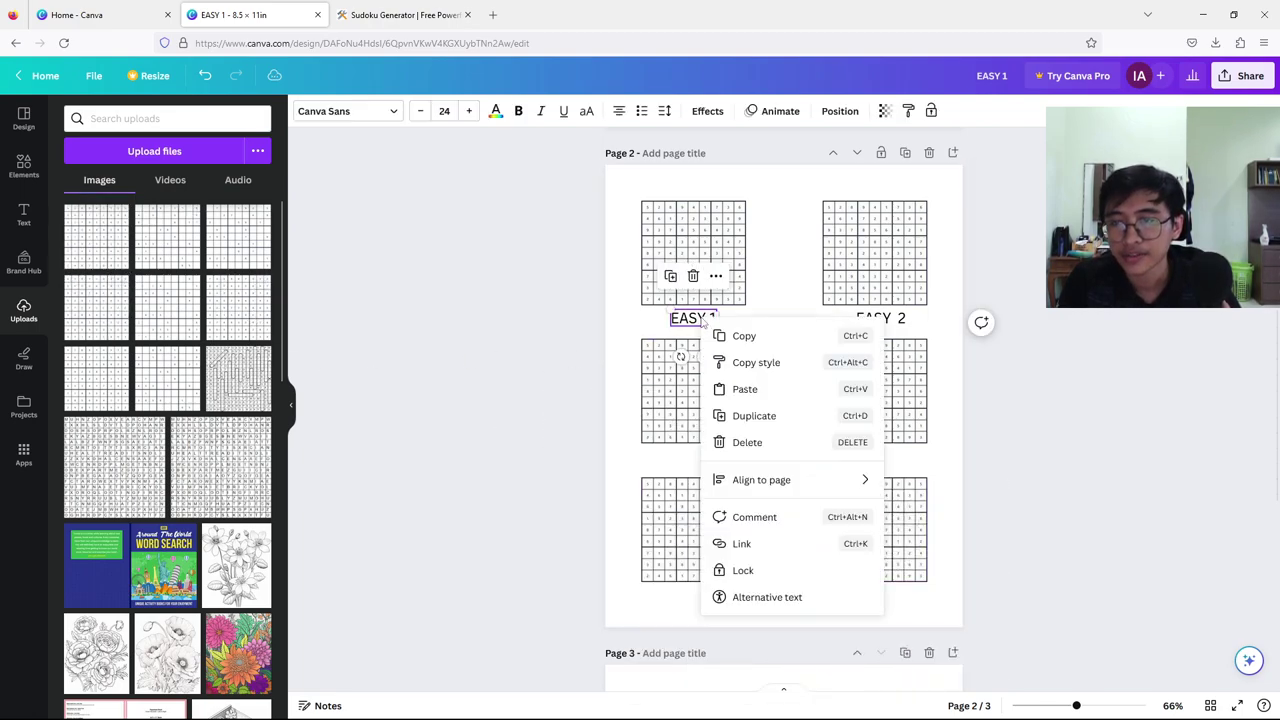
left_click(745, 346)
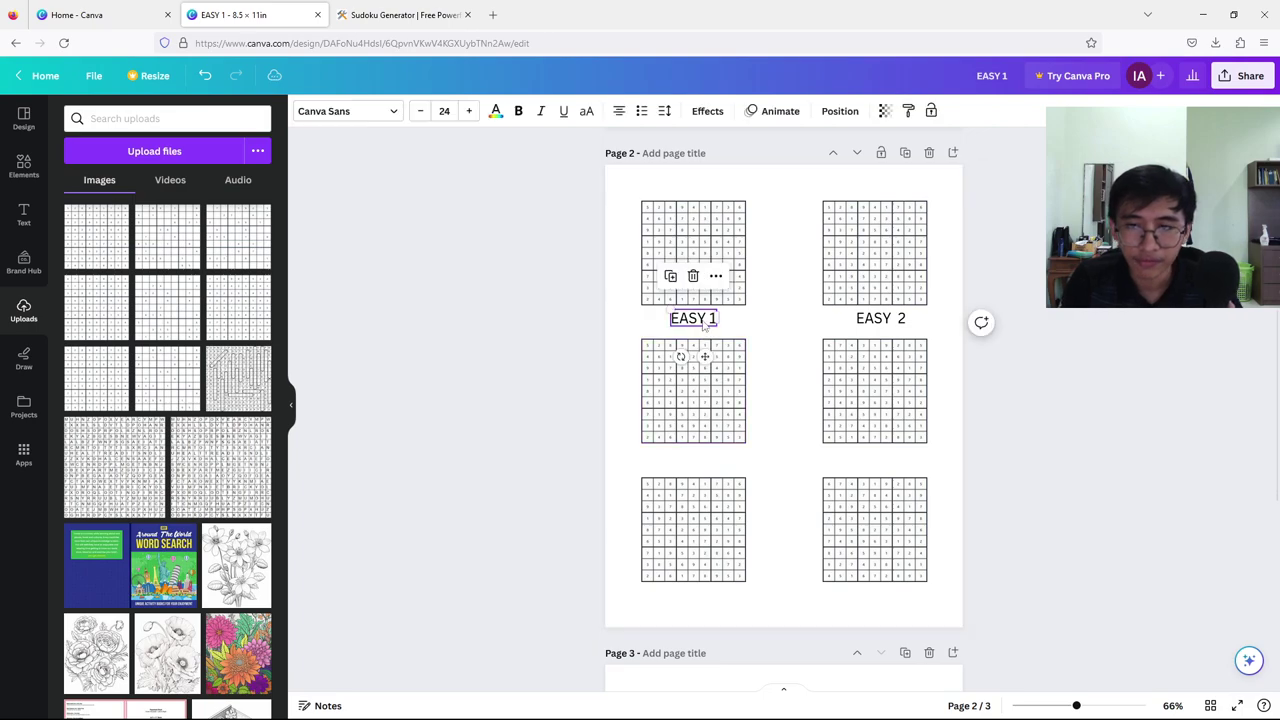
key("ctrl+v")
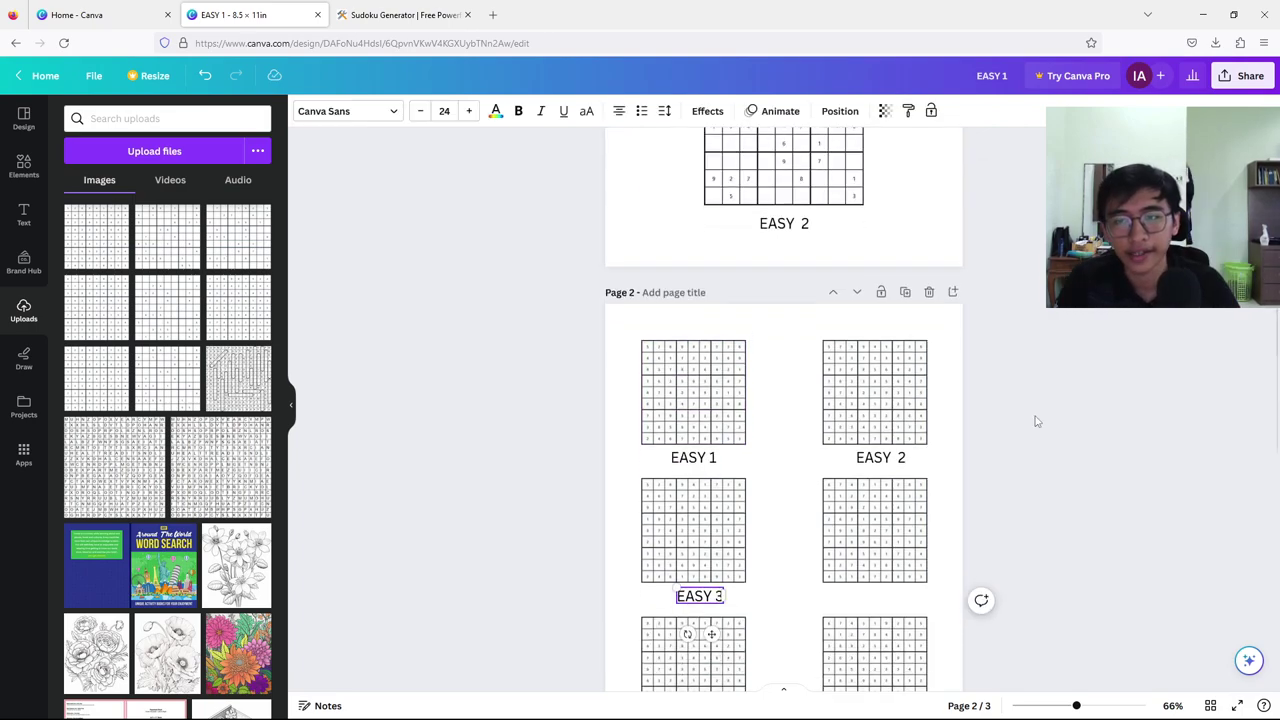
scroll(1034, 420, "down", 2)
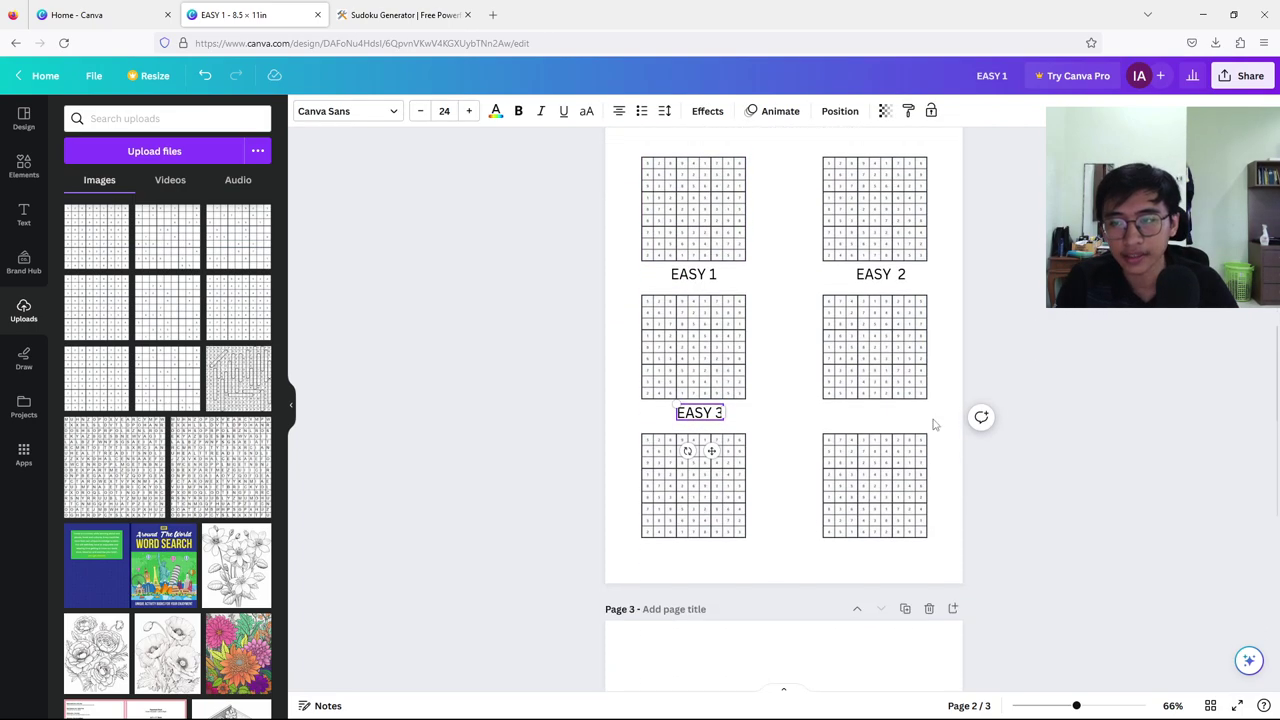
- Download all three pages of the design as a PDF Print file
scroll(1091, 417, "up", 5)
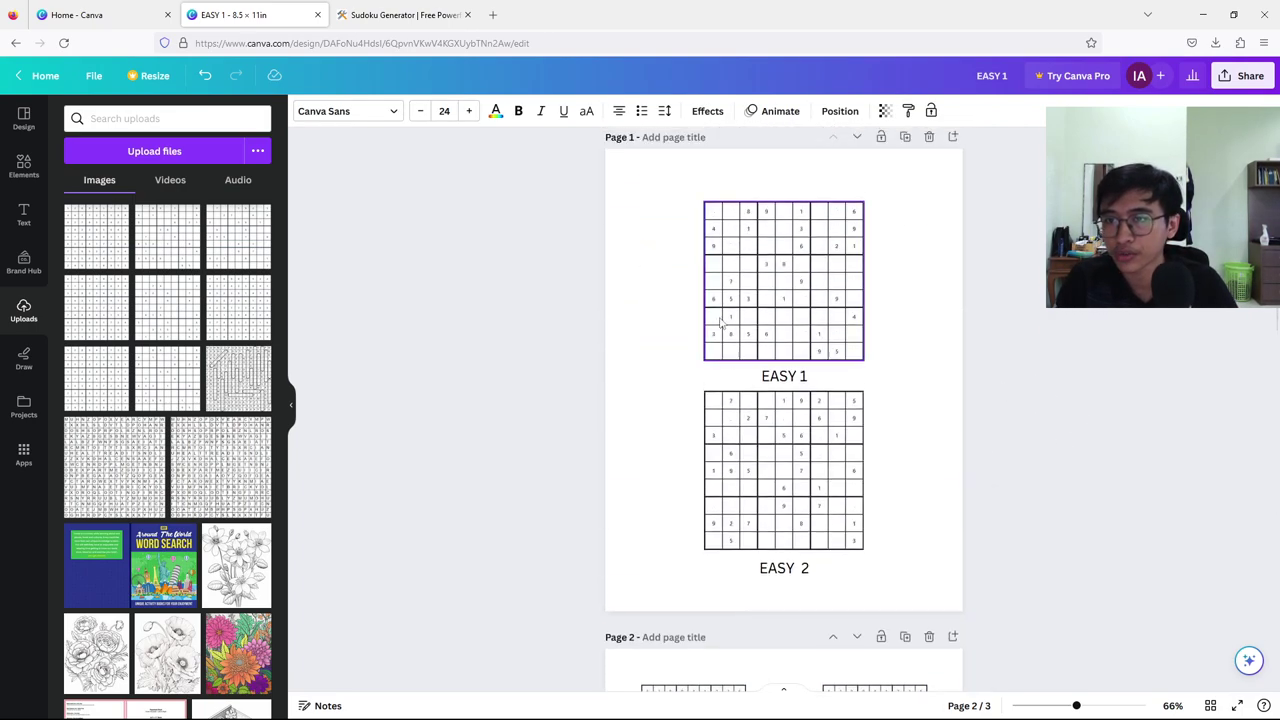
scroll(950, 400, "down", 2)
left_click(952, 392)
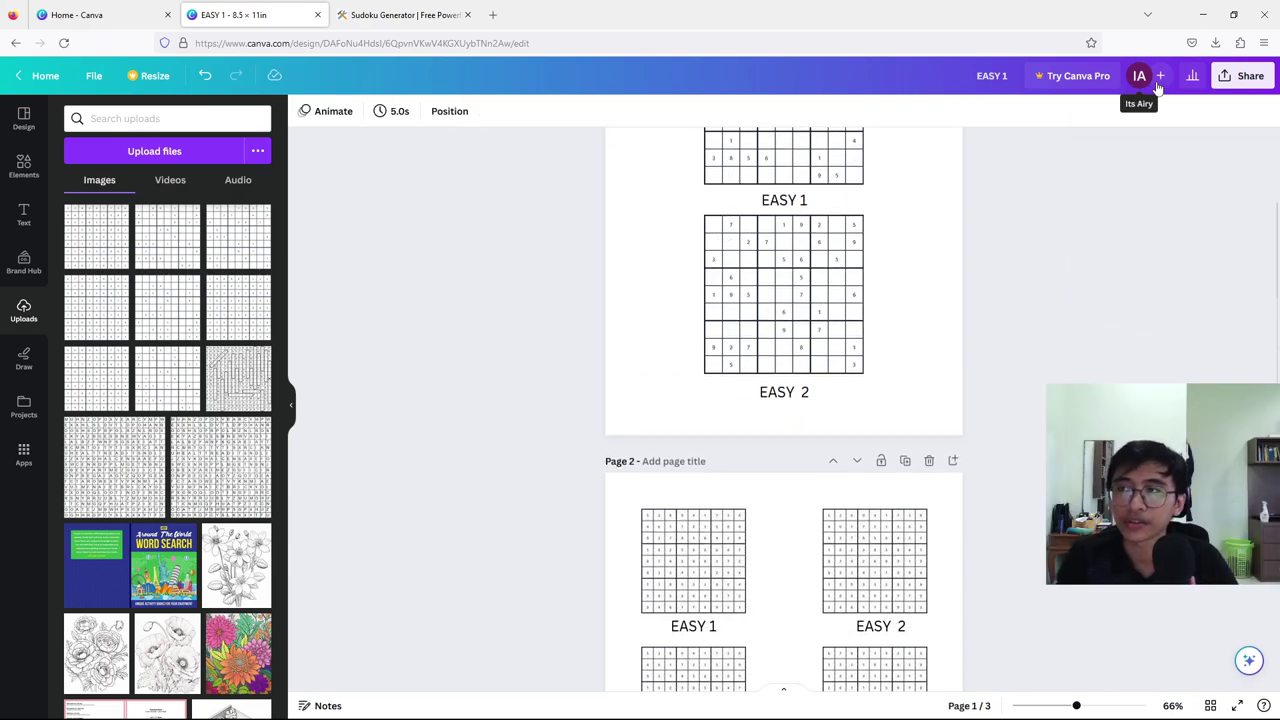
left_click(1248, 78)
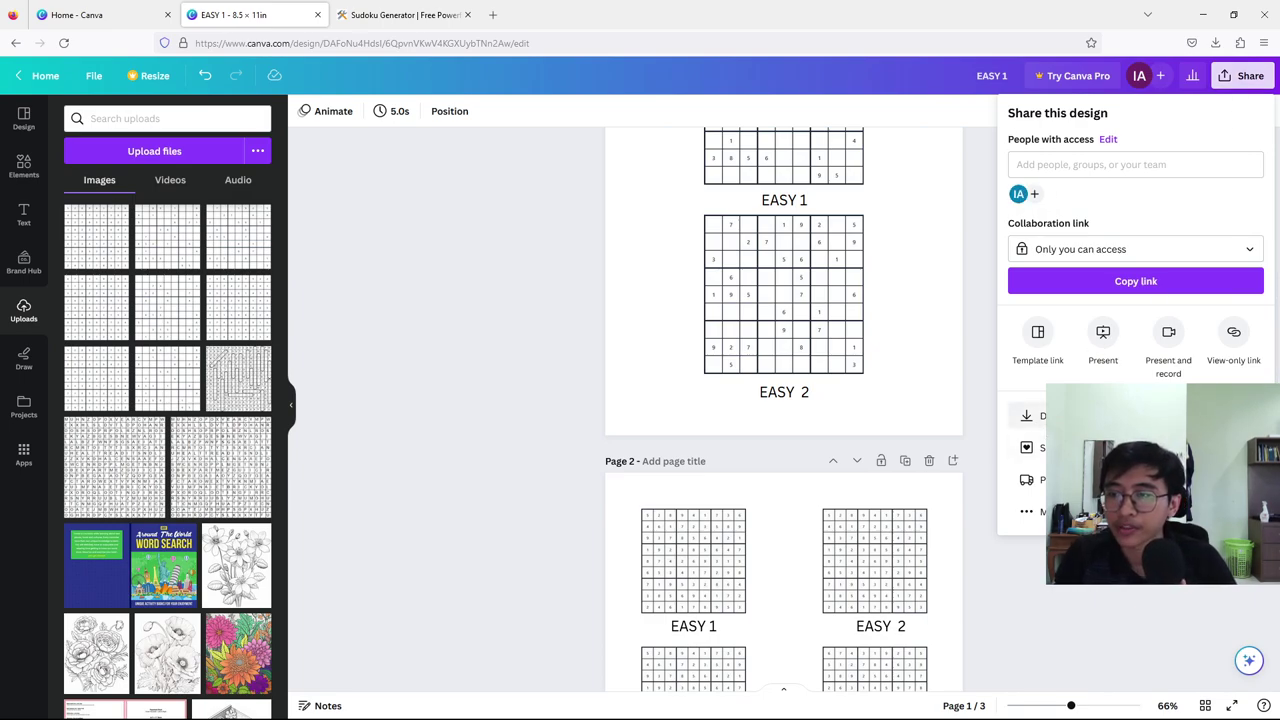
left_click(1032, 415)
left_click(1155, 170)
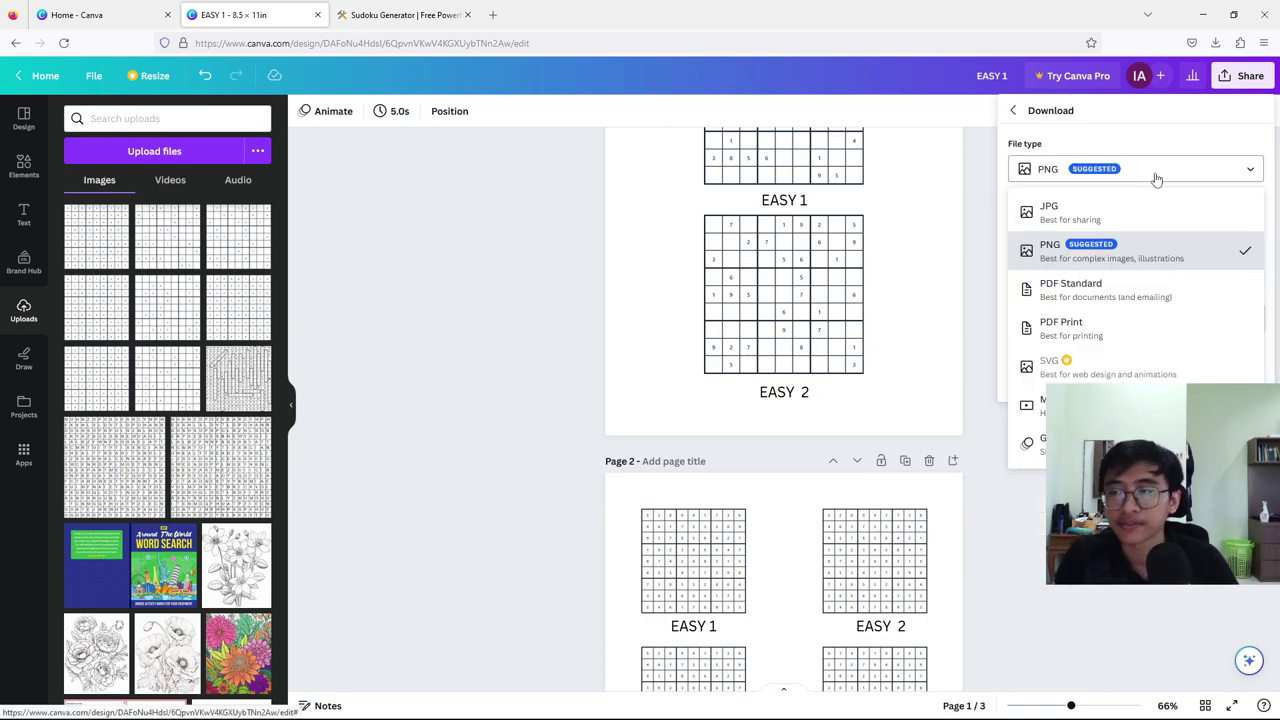
left_click(1102, 328)
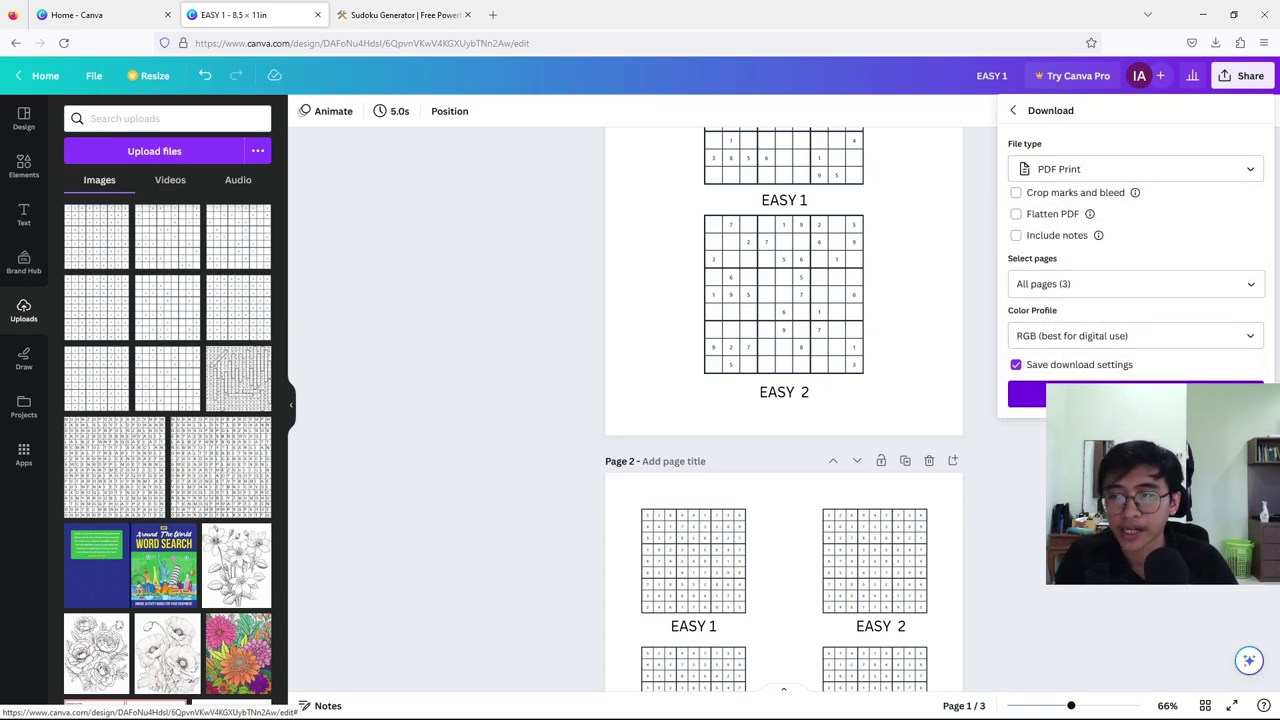
left_click(1030, 394)
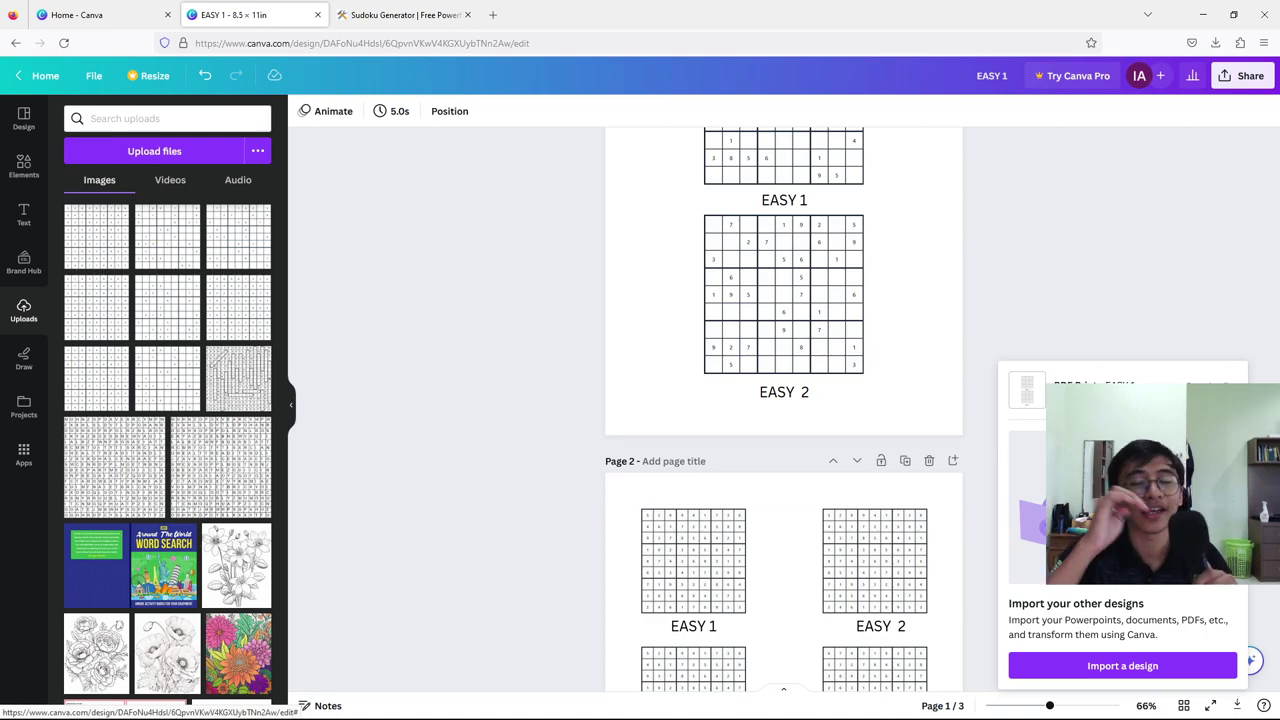